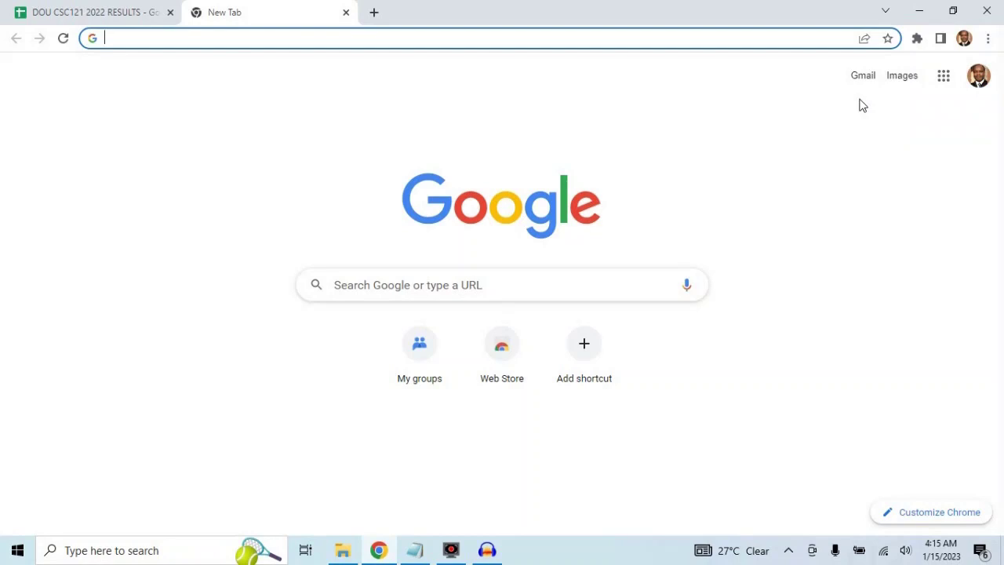
Open groups.google.com from the GR address-bar suggestion to reach the My groups list
text(GR)
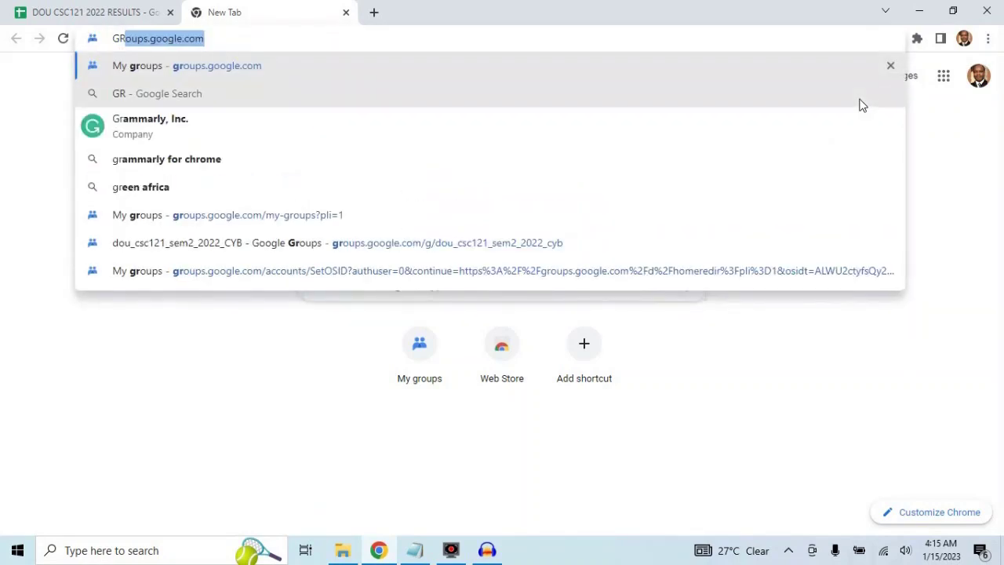
key(Return)
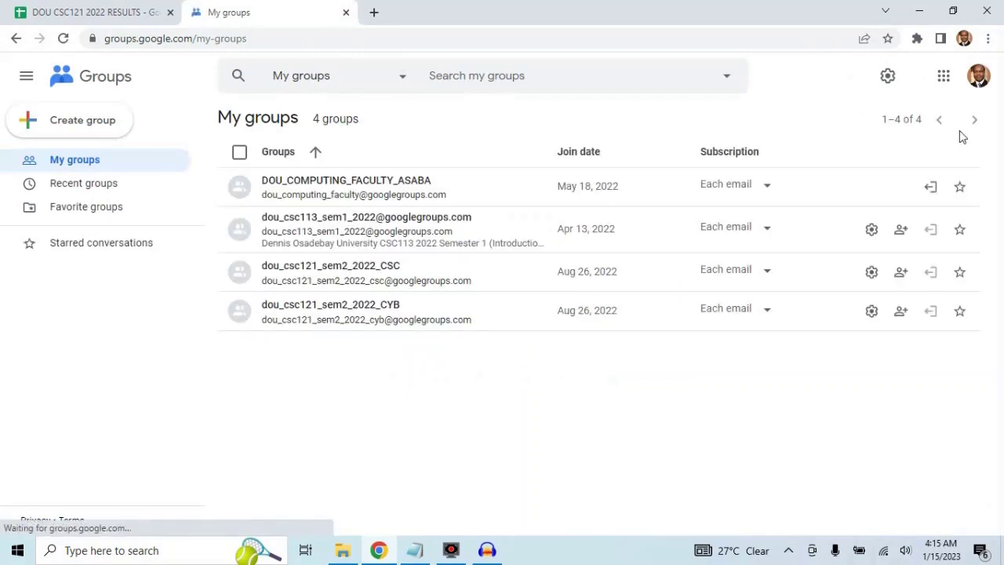
click(290, 225)
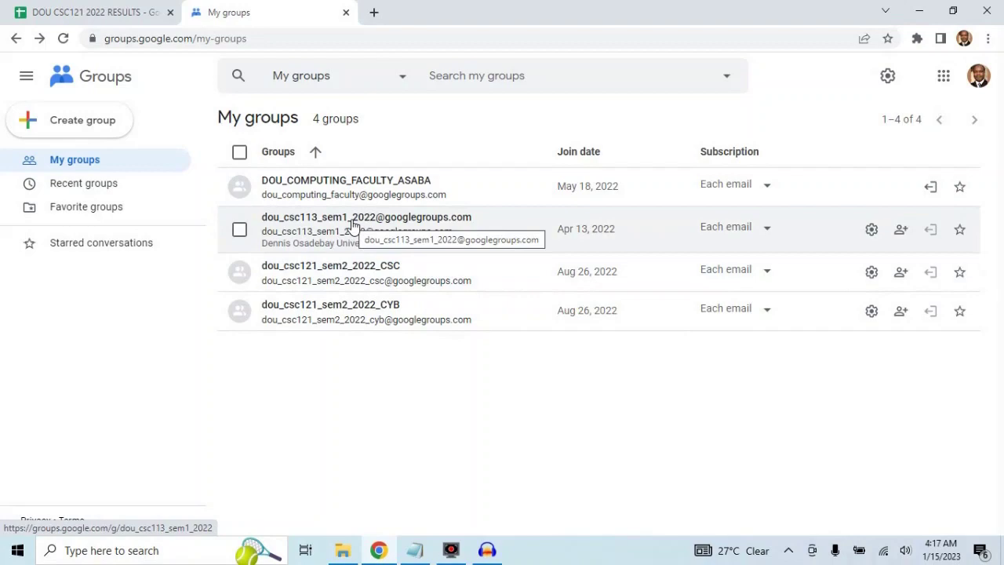
click(352, 225)
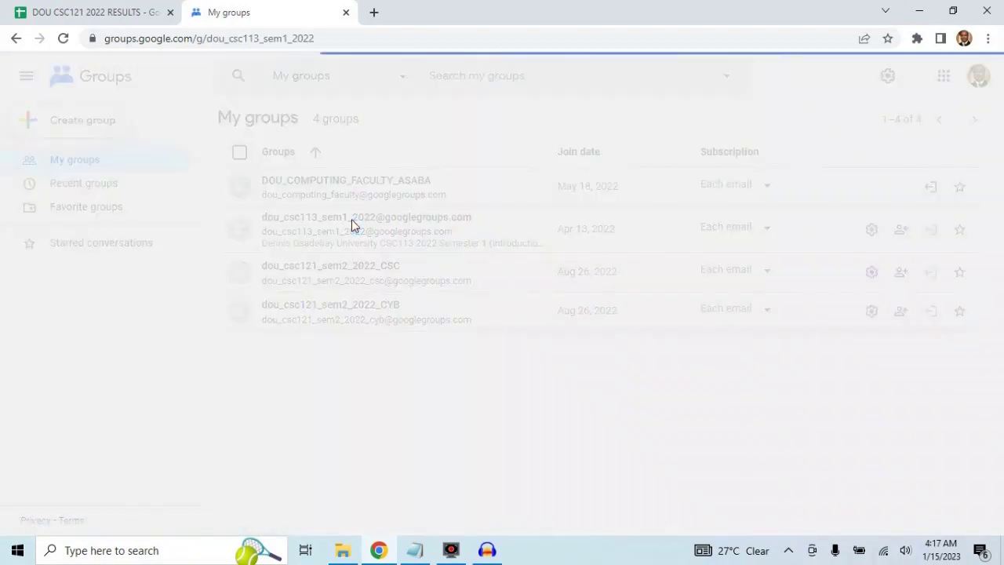
scroll(465, 295, down, 5)
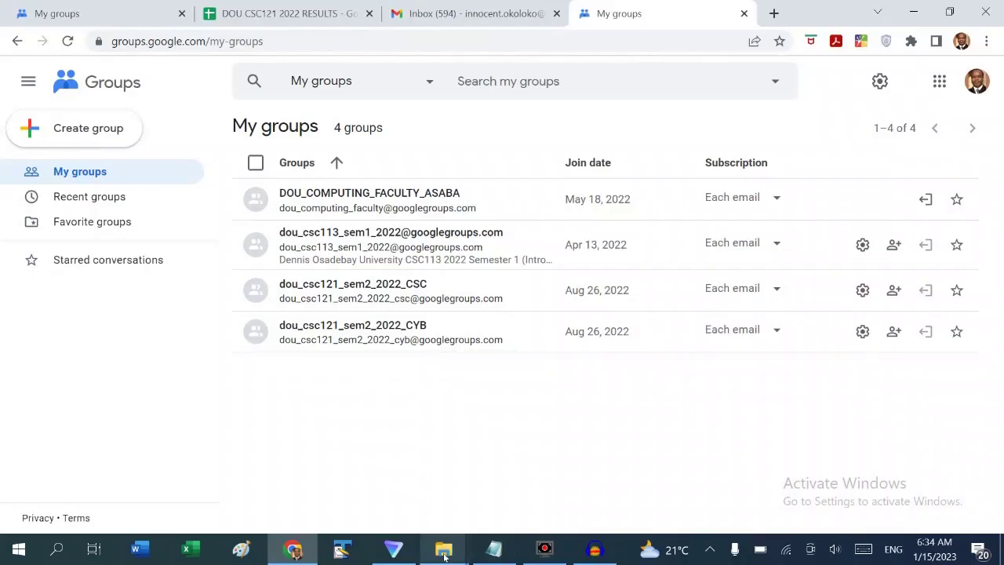
mouse_move(444, 555)
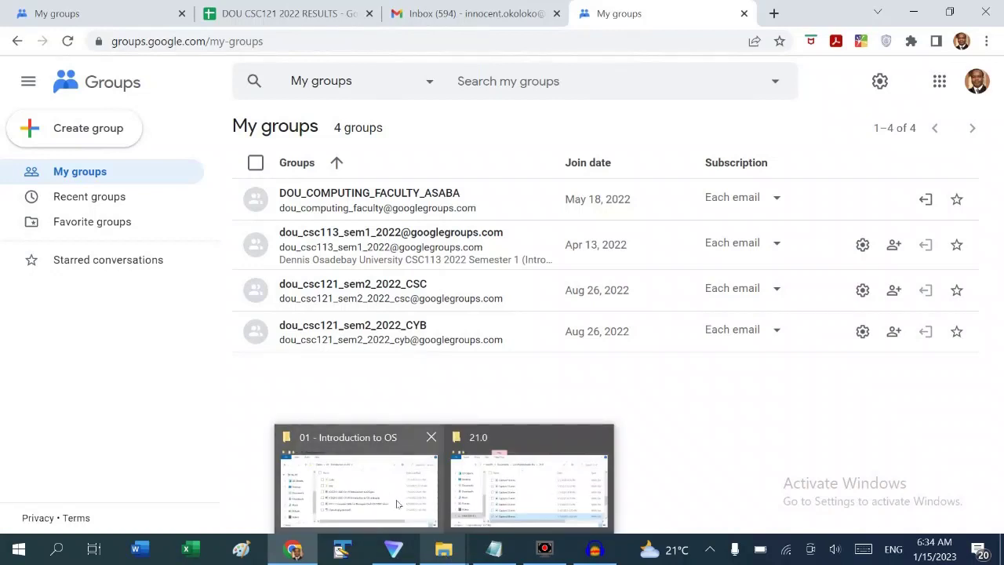
click(396, 502)
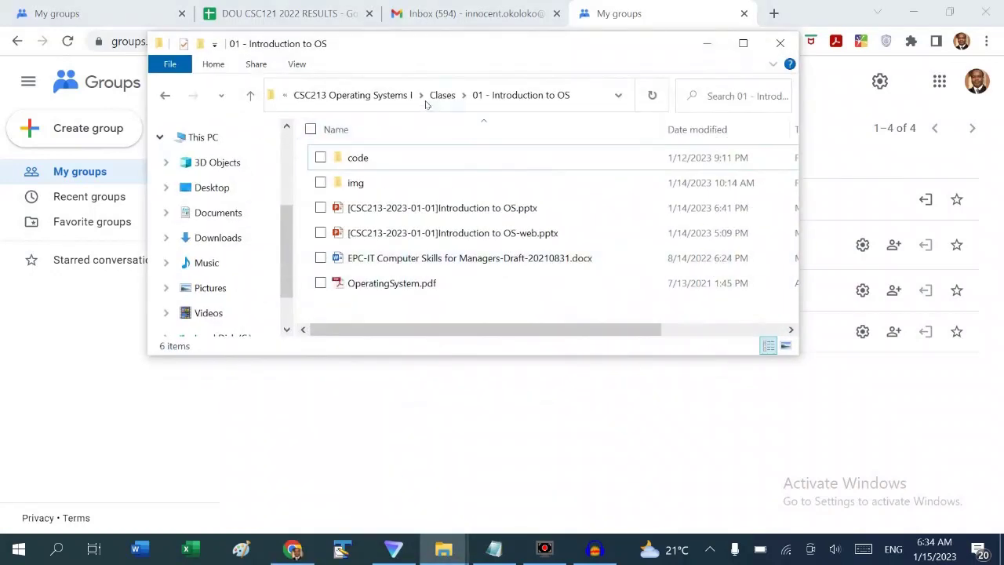
click(252, 96)
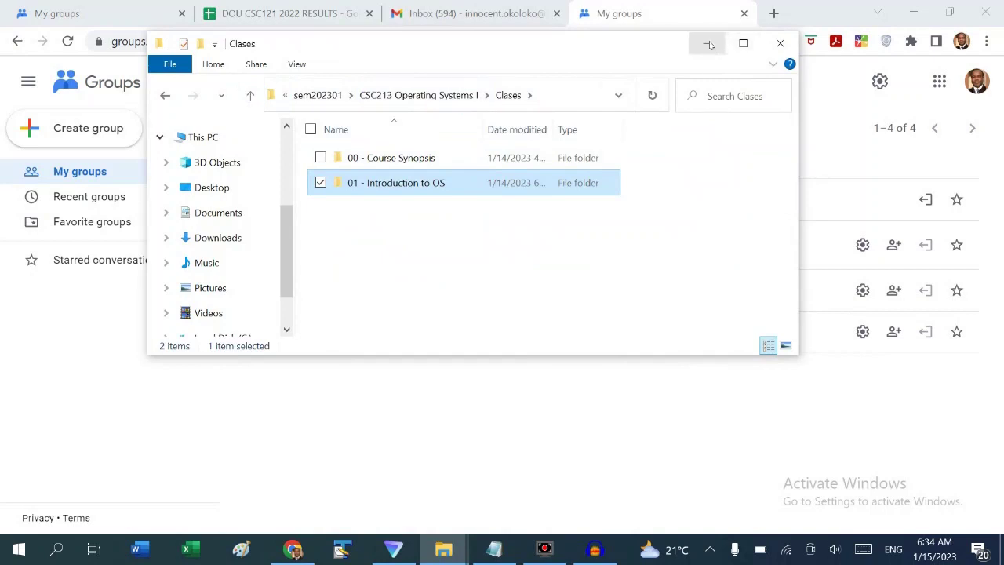
click(408, 160)
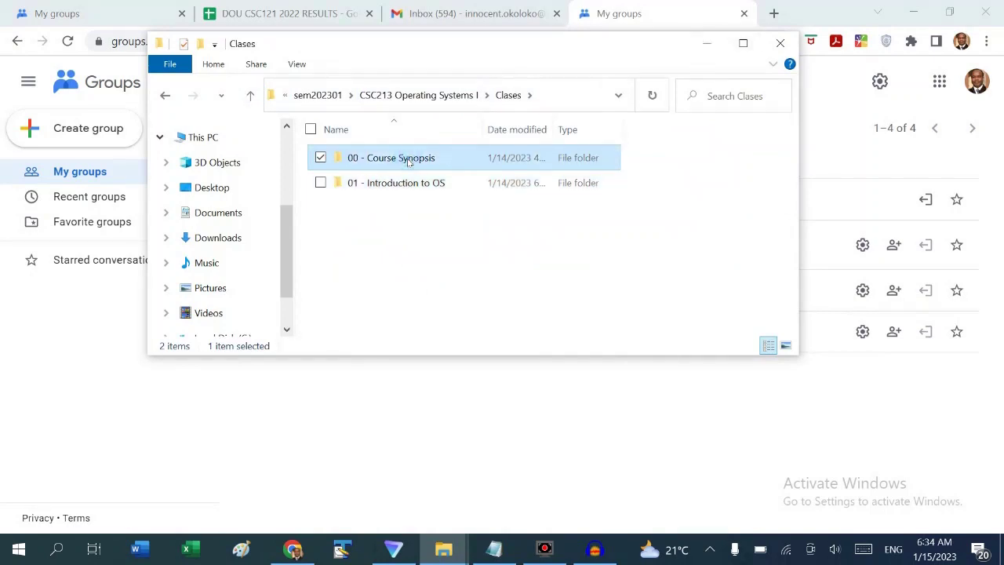
double_click(407, 160)
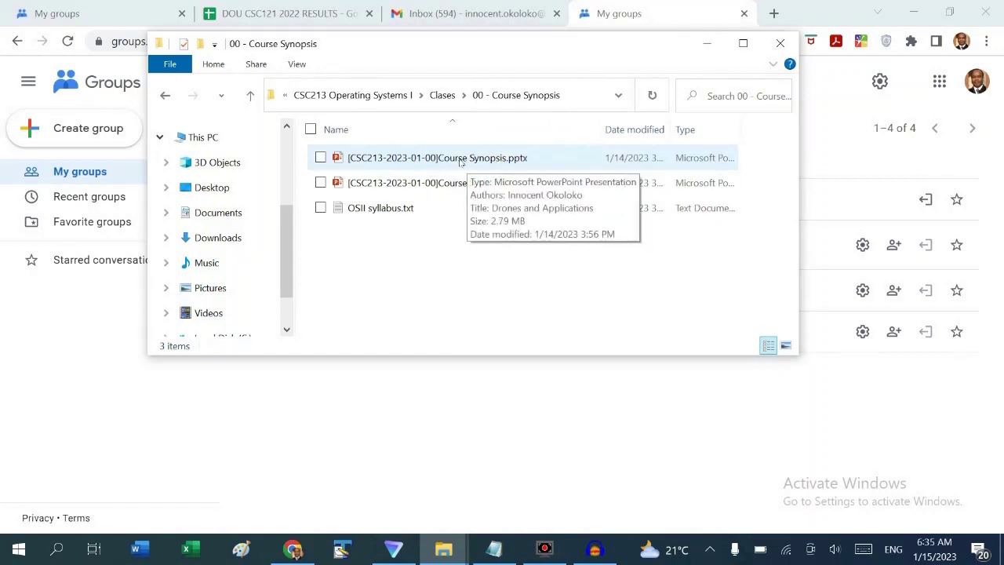
key(alt+Left)
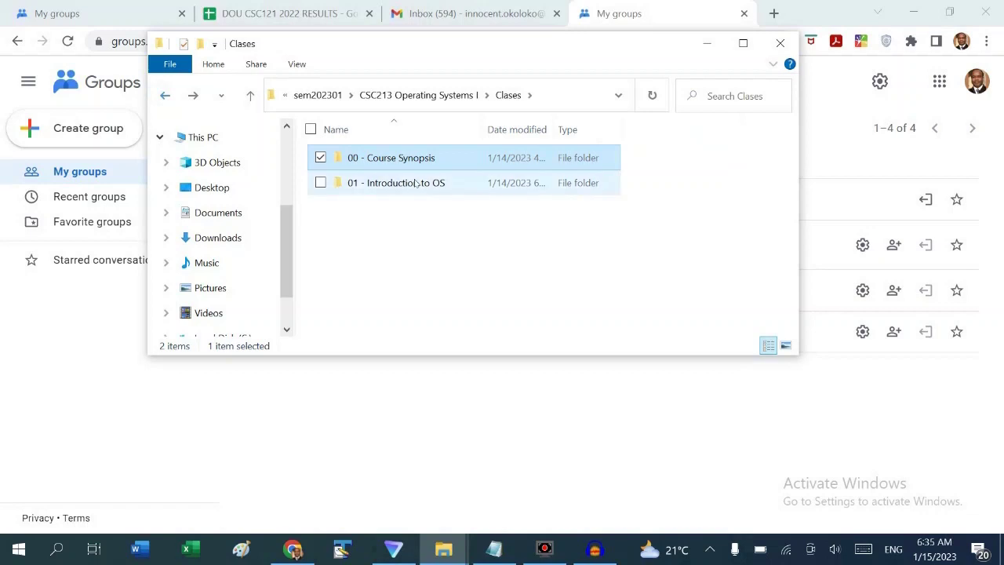
double_click(411, 189)
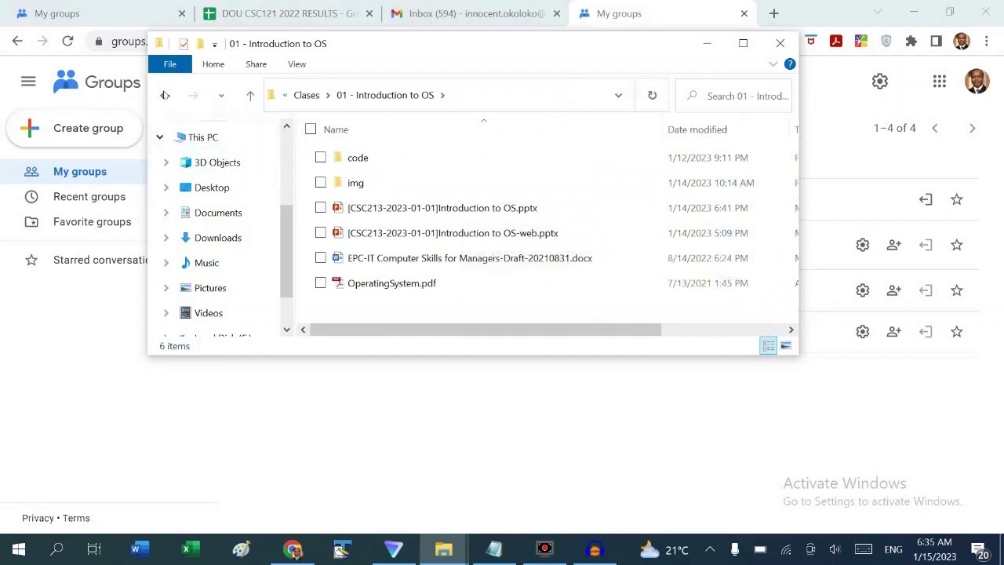
click(164, 95)
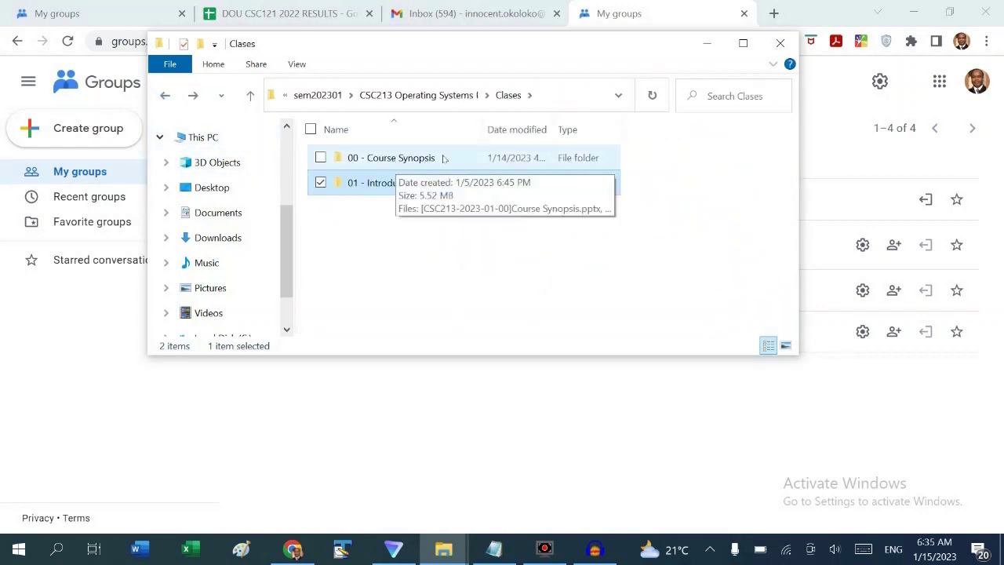
click(708, 46)
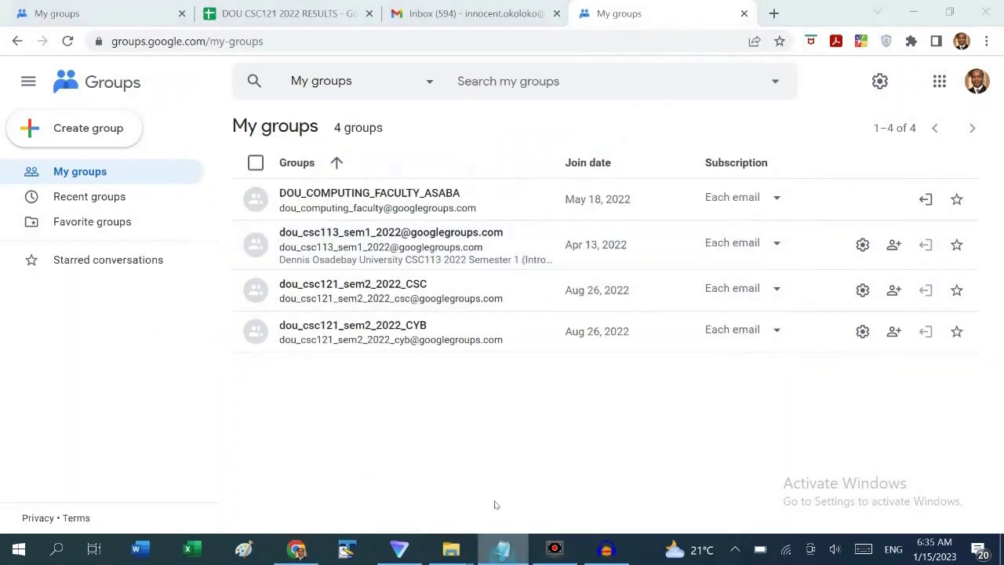
Copy dou-csc213_sem1_2023 from line 1 of the Notepad notes, then minimize Notepad
click(495, 549)
click(465, 50)
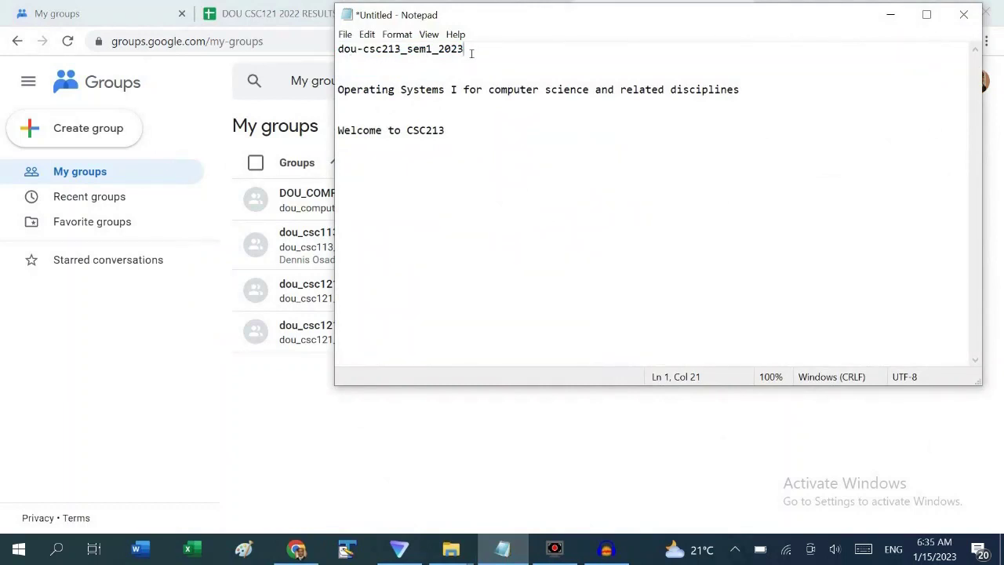
drag(466, 50, 337, 49)
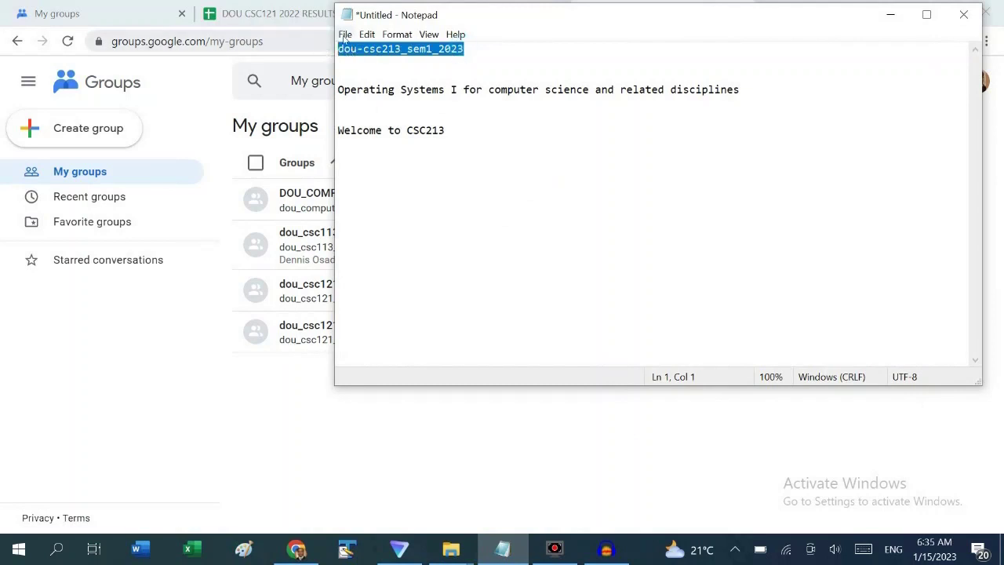
click(465, 51)
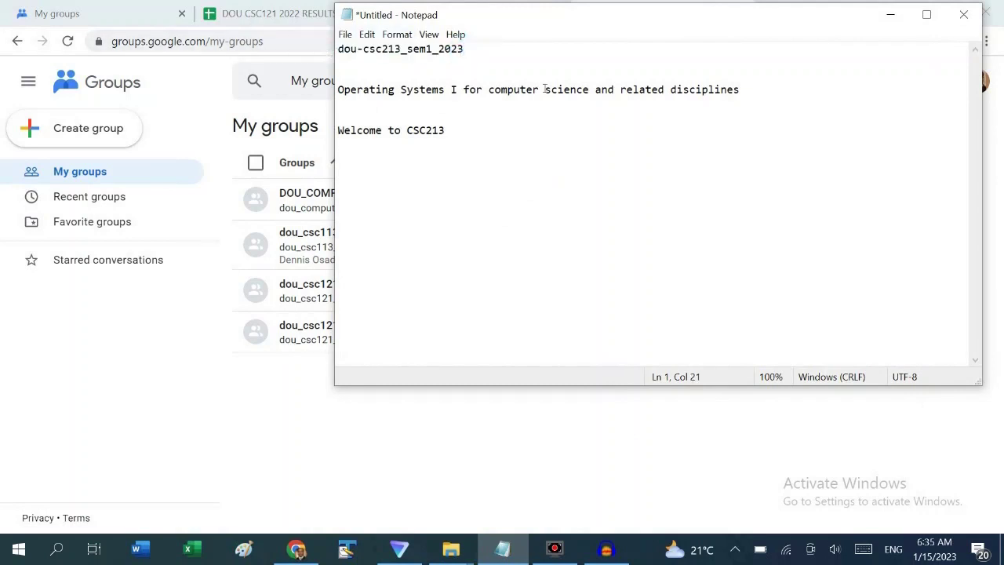
text(_)
text(CSC)
key(BackSpace)
key(BackSpace)
key(BackSpace)
key(BackSpace)
drag(474, 50, 333, 49)
key(ctrl+c)
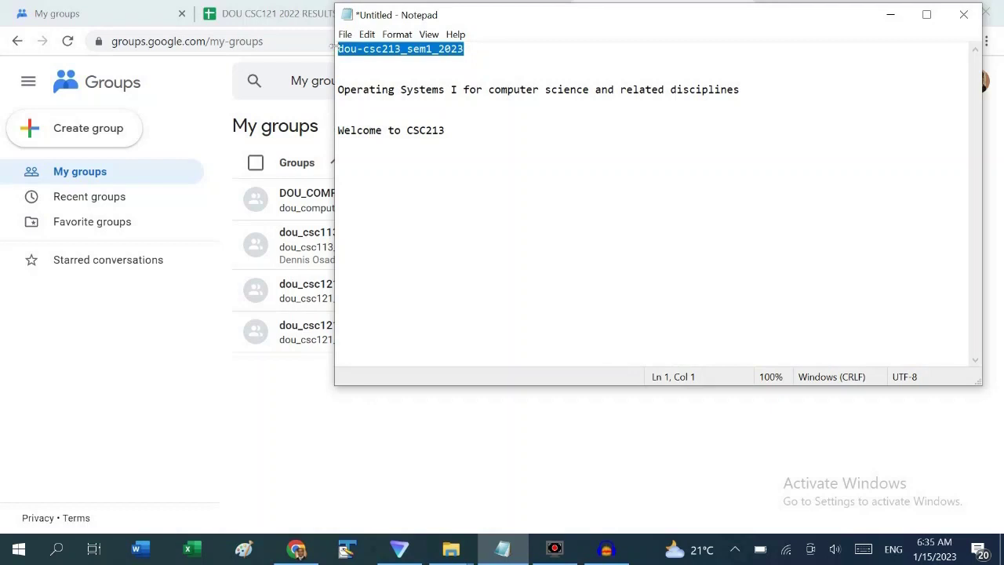
click(890, 14)
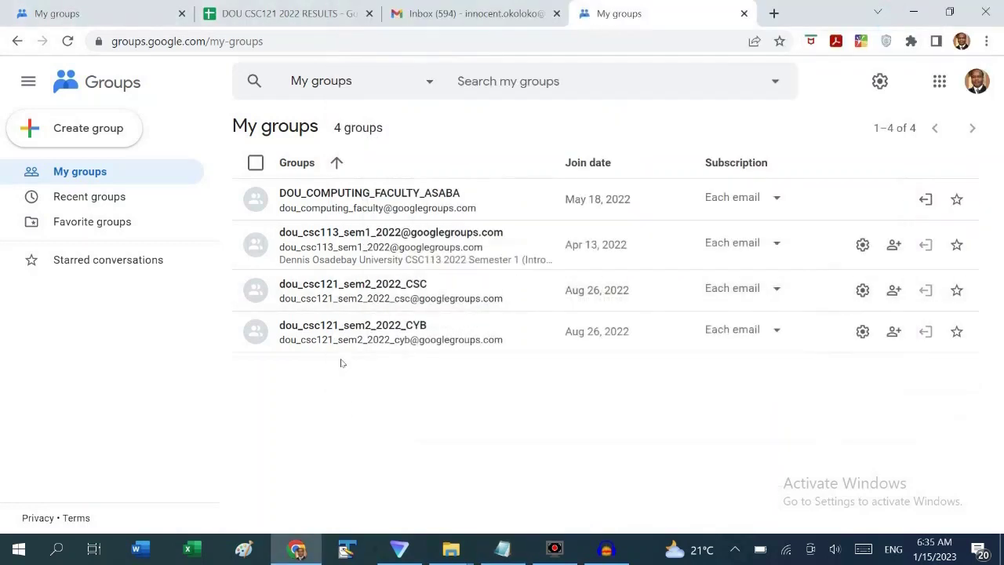
click(78, 127)
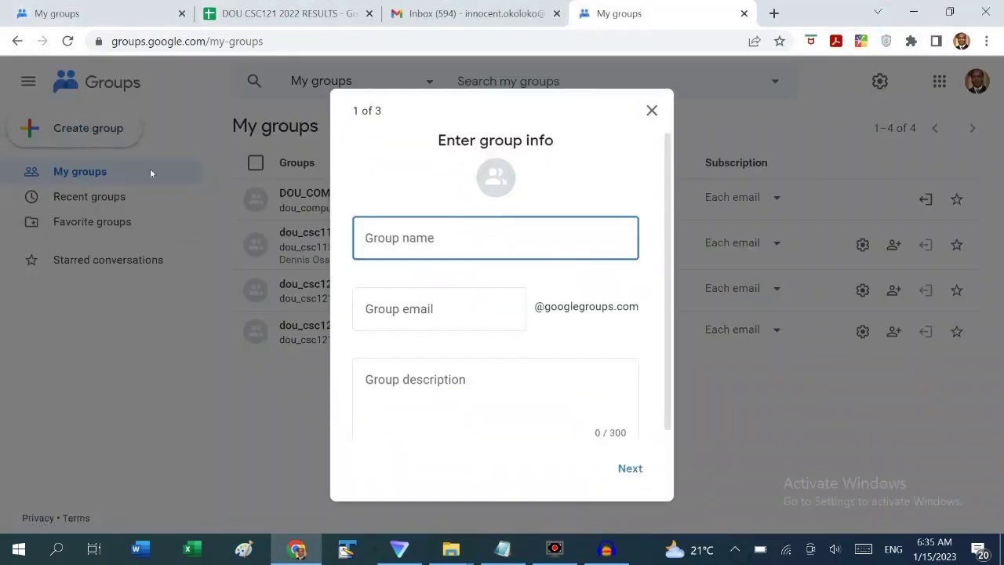
key(ctrl+v)
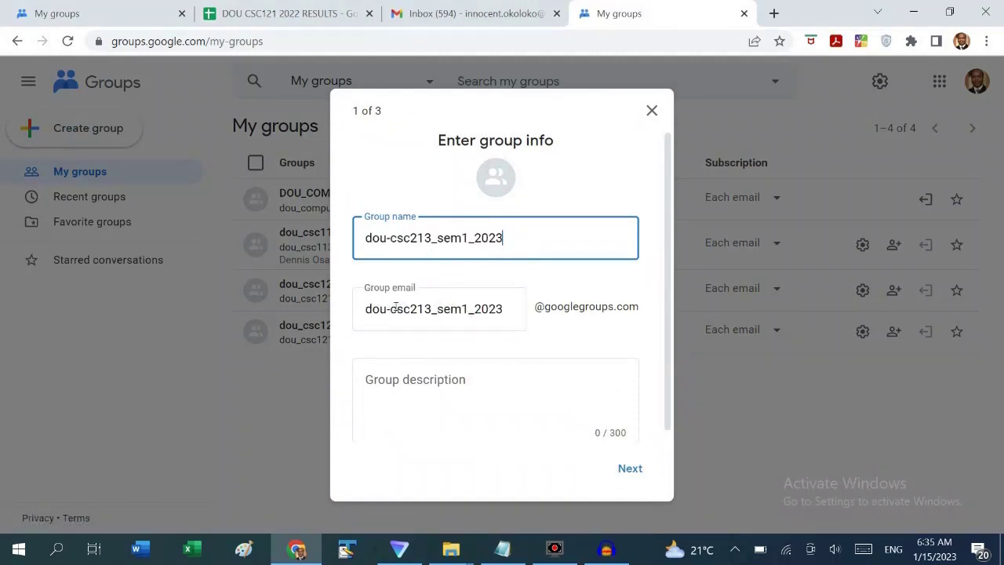
drag(641, 310, 534, 307)
key(ctrl+c)
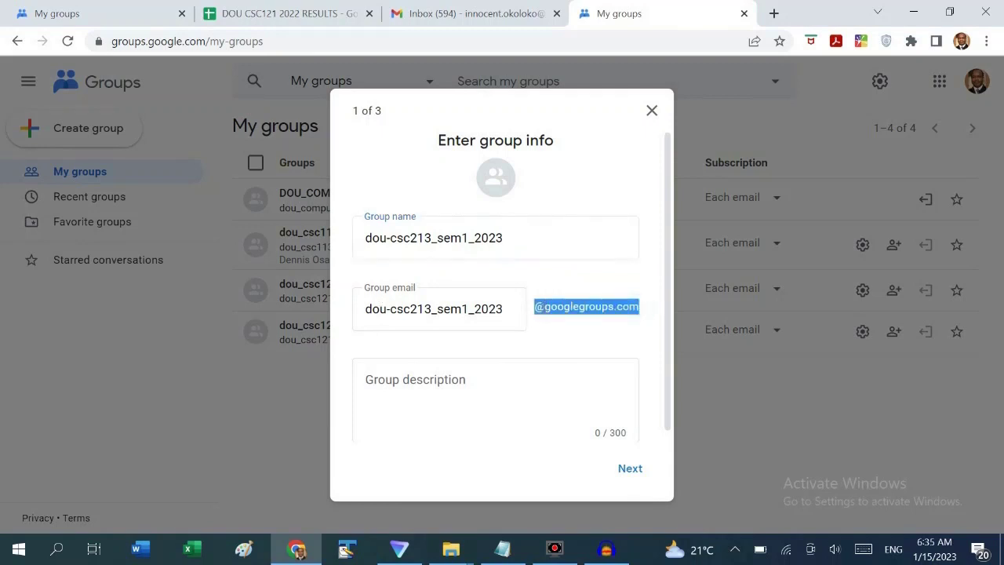
click(348, 549)
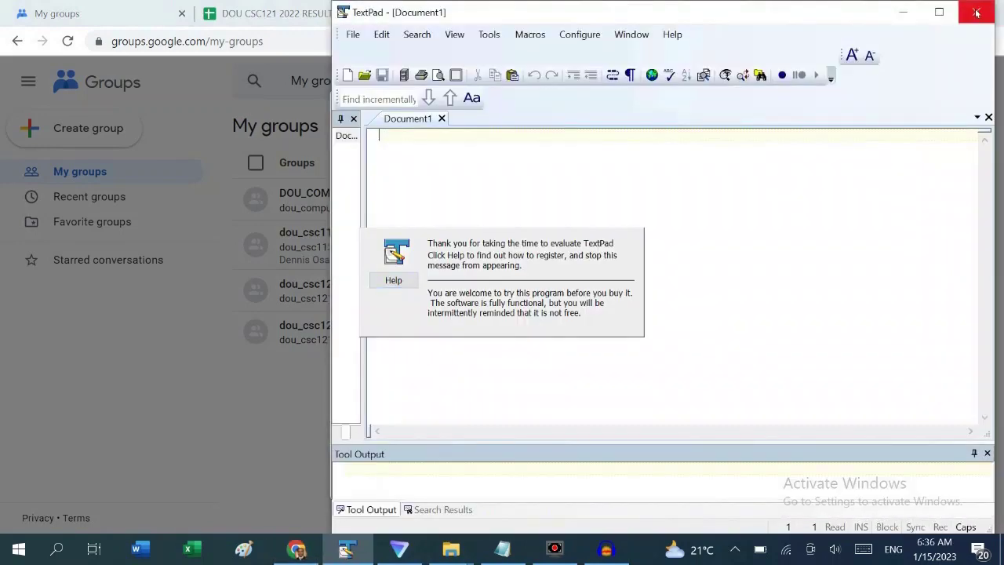
click(348, 549)
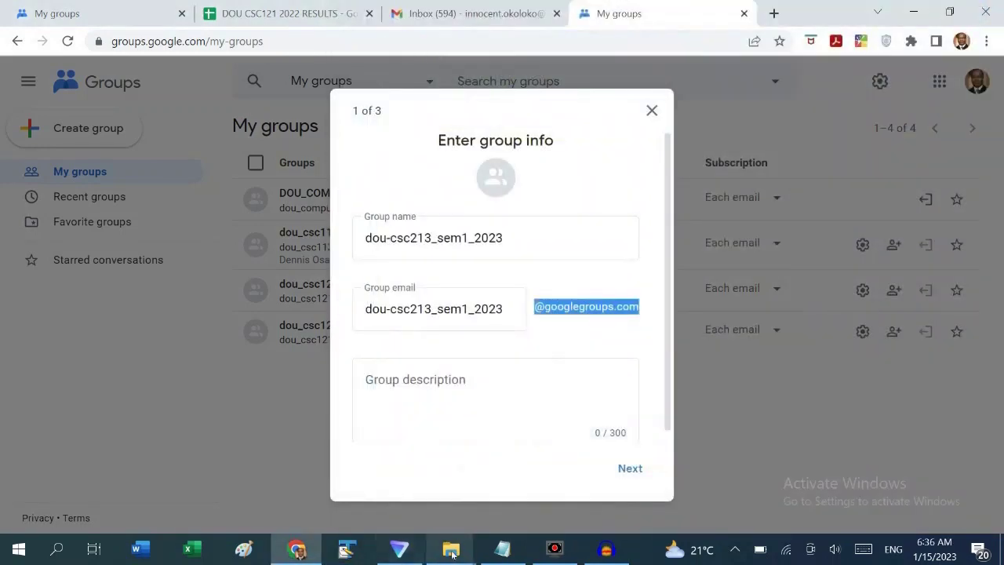
click(502, 548)
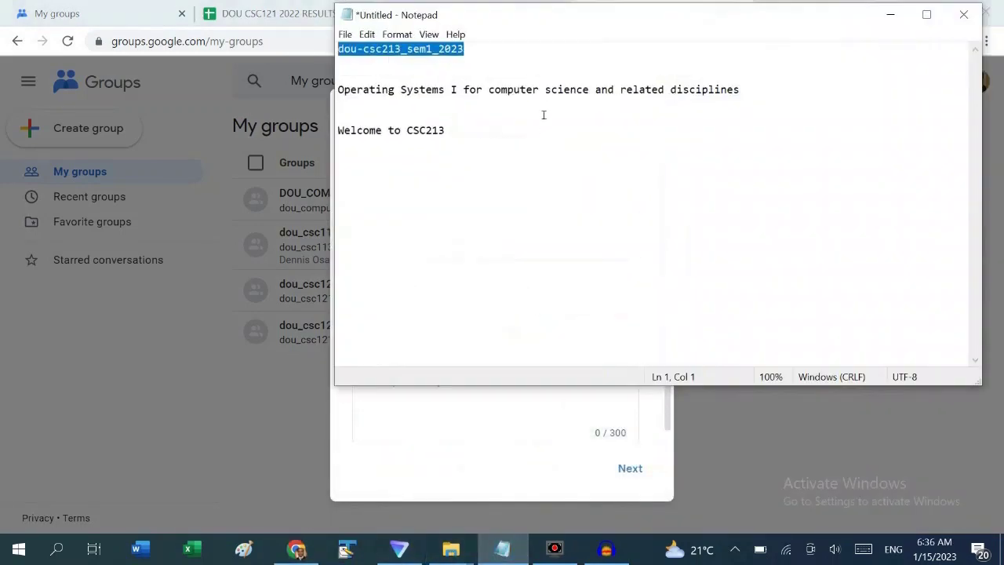
click(501, 57)
key(ctrl+v)
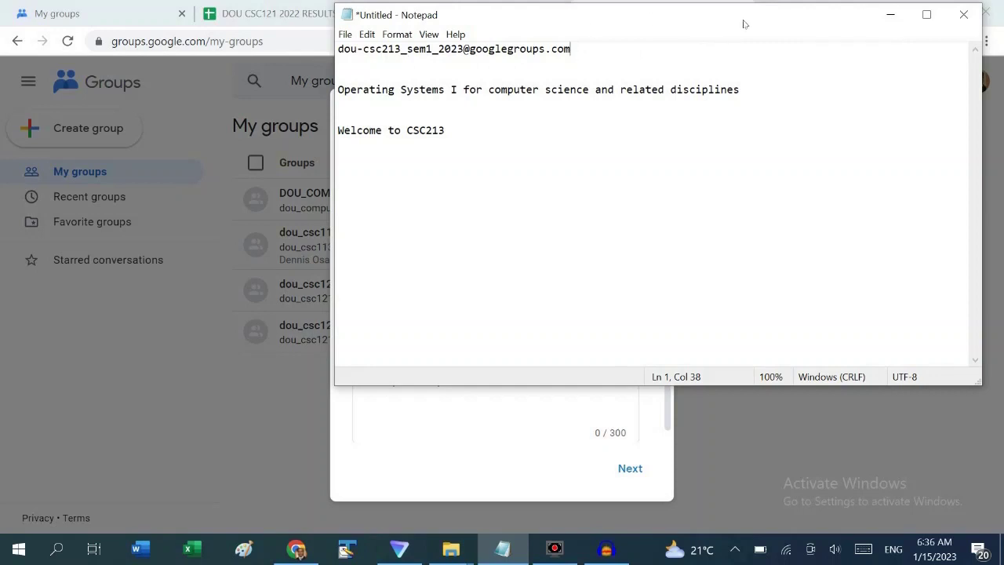
click(890, 15)
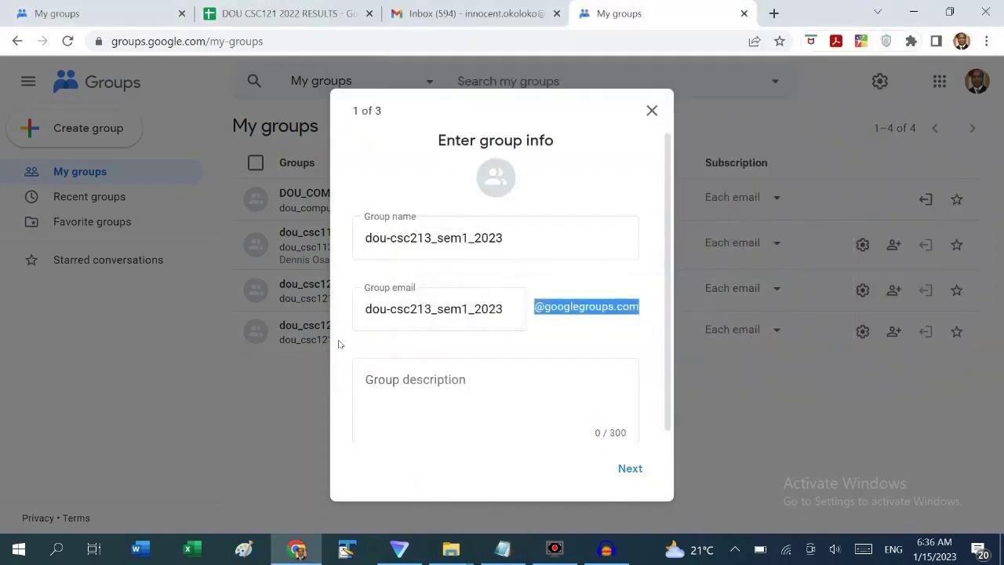
Paste the Operating Systems I course description into Group description and continue to privacy
click(418, 373)
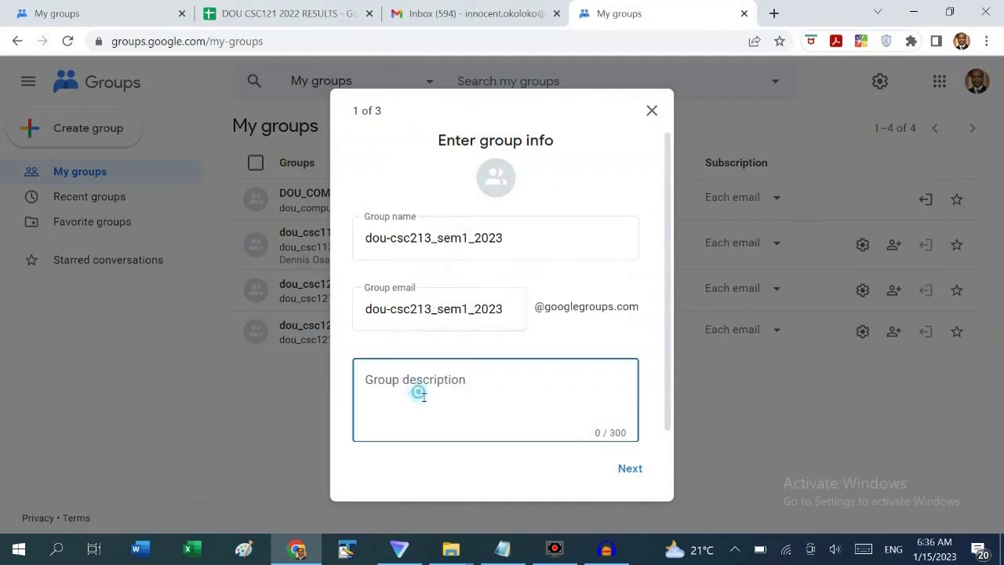
click(509, 552)
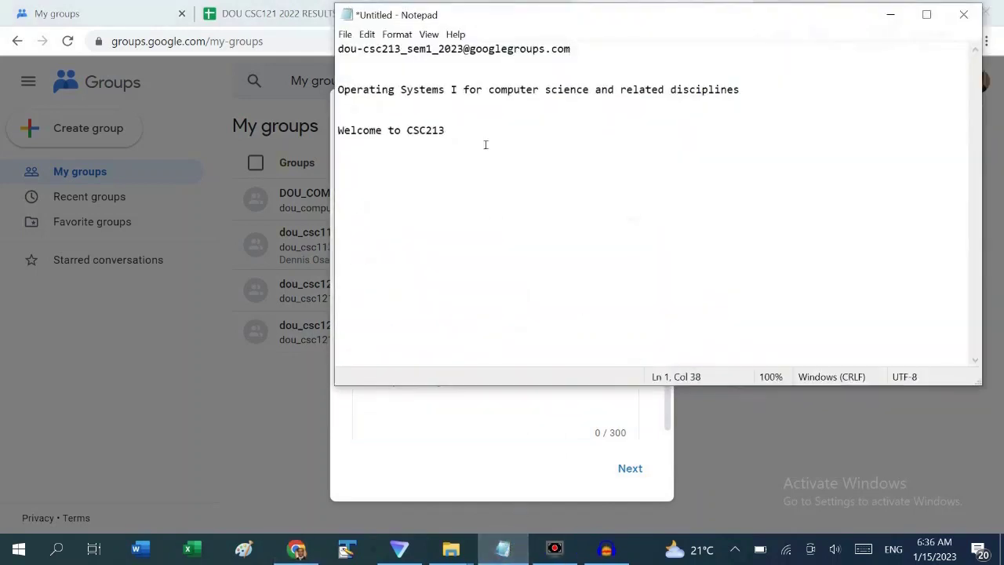
drag(444, 93, 443, 93)
drag(757, 92, 328, 87)
key(ctrl+c)
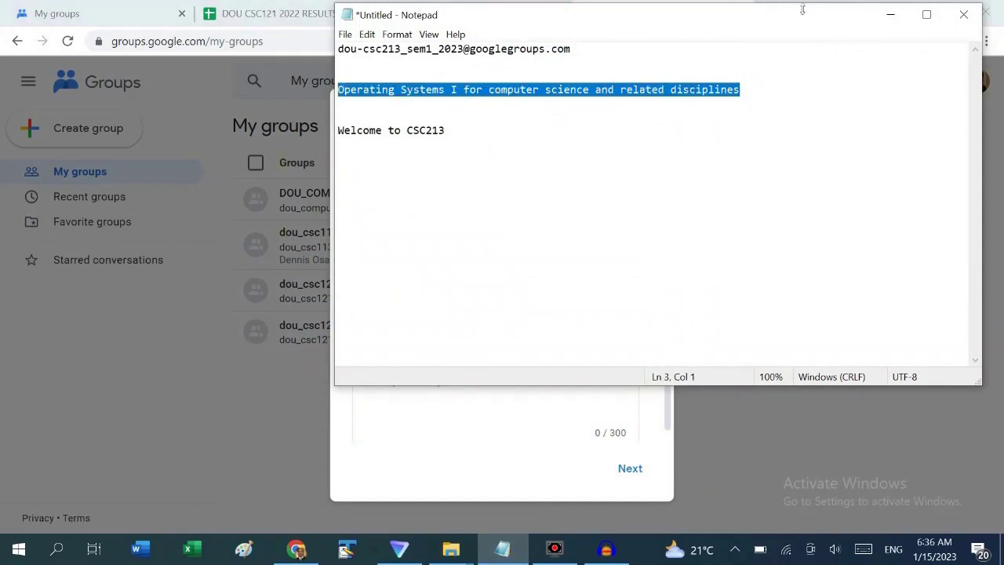
click(890, 14)
key(ctrl+v)
click(631, 468)
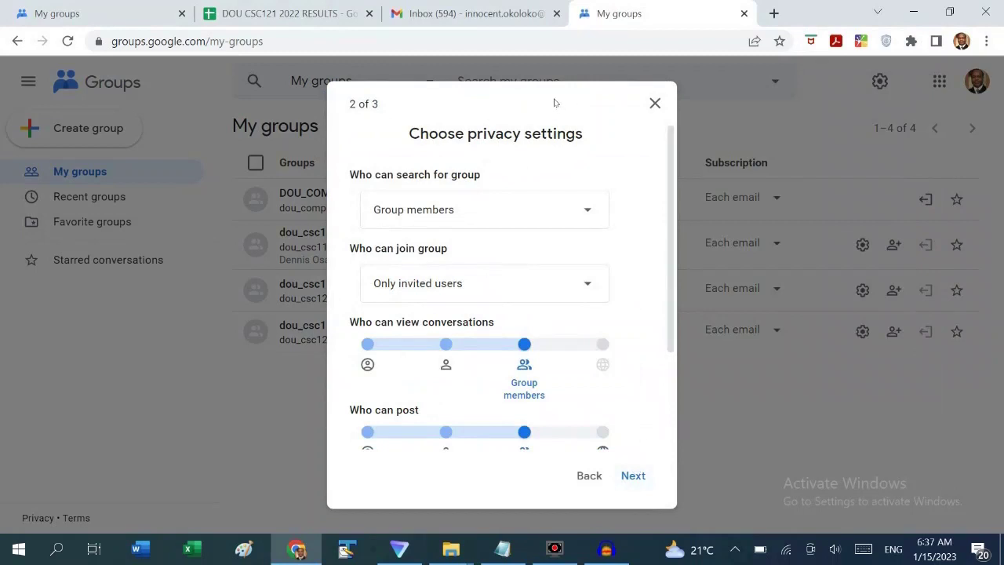
Keep search limited to Group members and joining to Only invited users, then continue
key(ctrl+a)
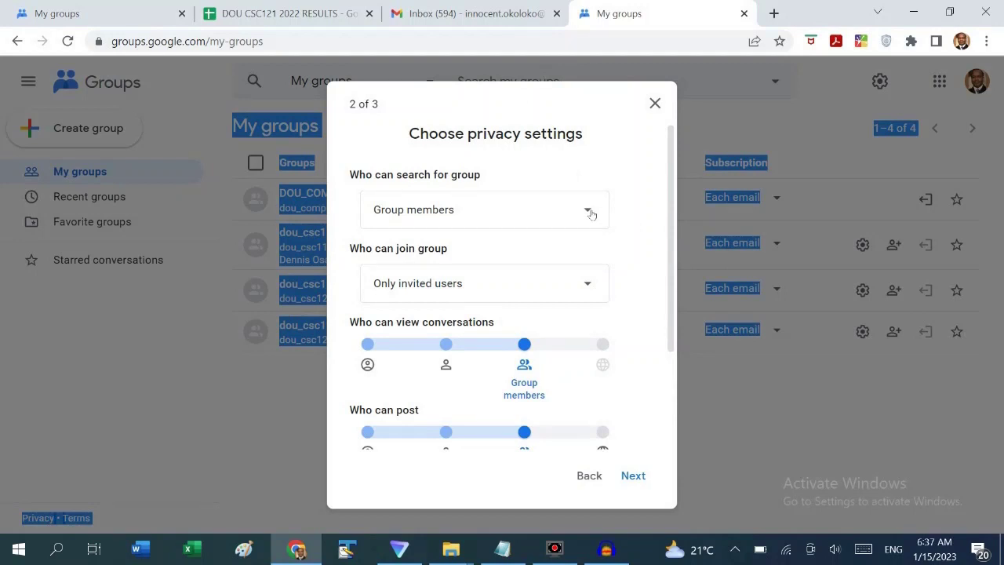
click(589, 212)
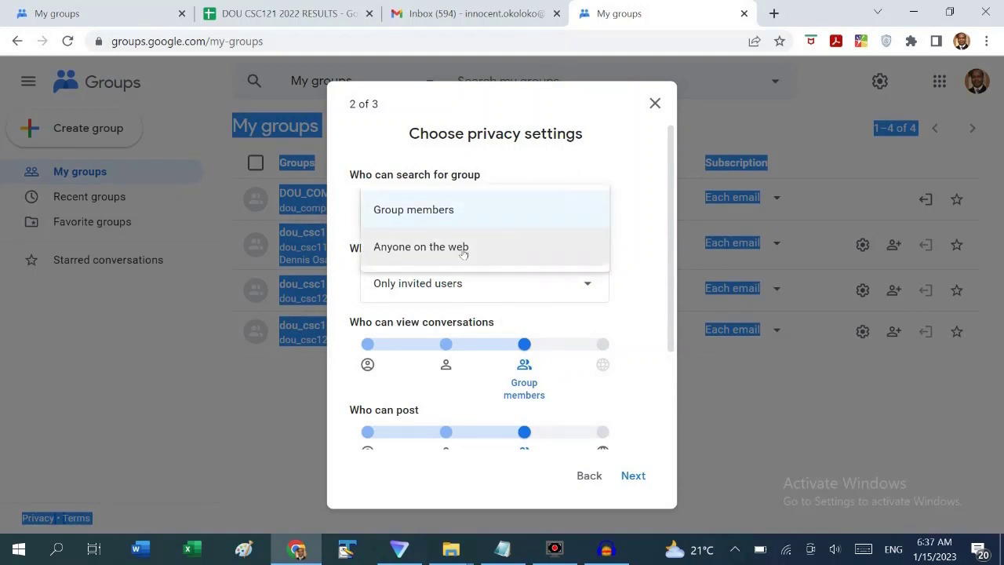
click(641, 219)
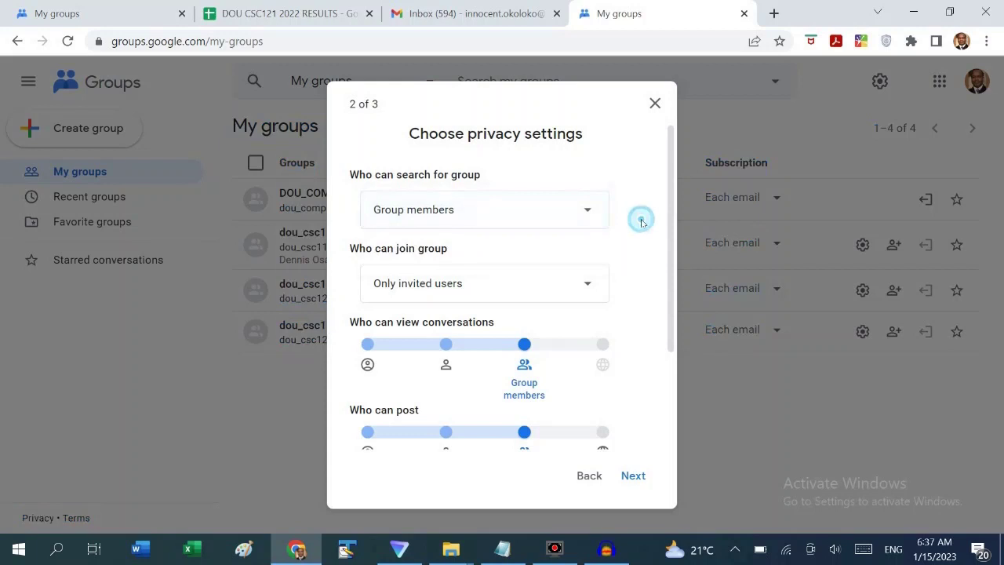
click(589, 286)
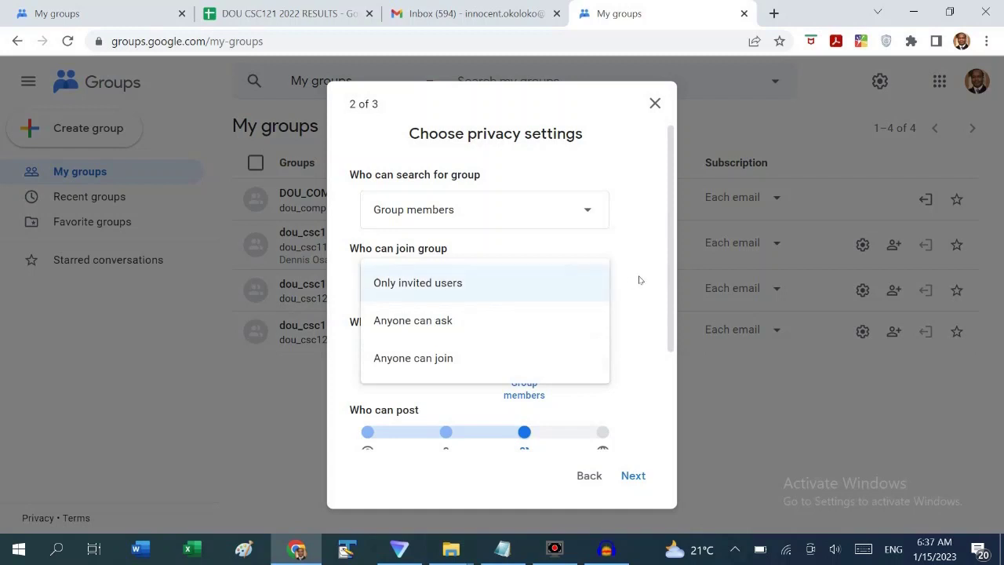
click(638, 280)
drag(668, 300, 669, 434)
click(633, 476)
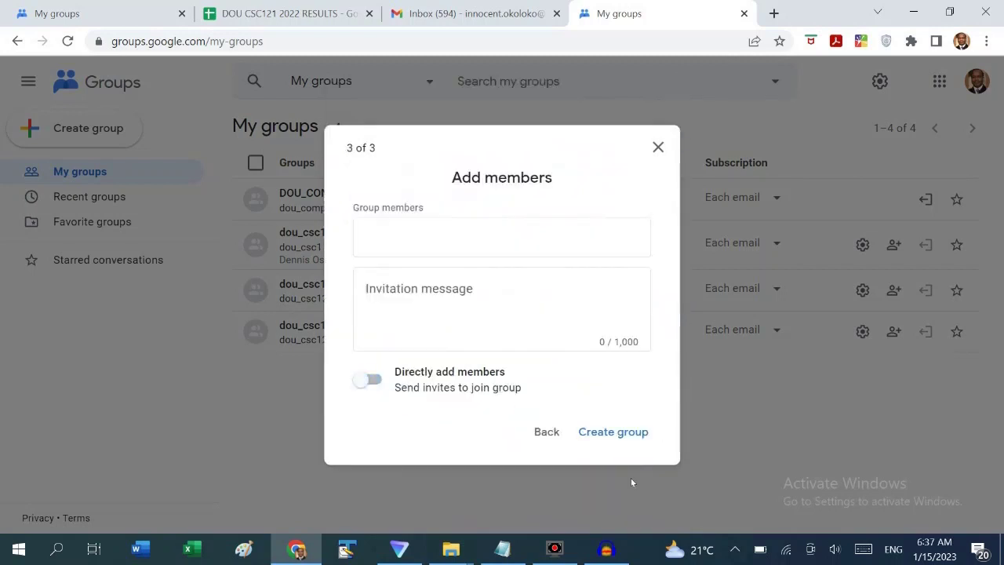
Switch from the Add members step to the DOU CSC121 2022 RESULTS spreadsheet tab
click(473, 134)
click(265, 12)
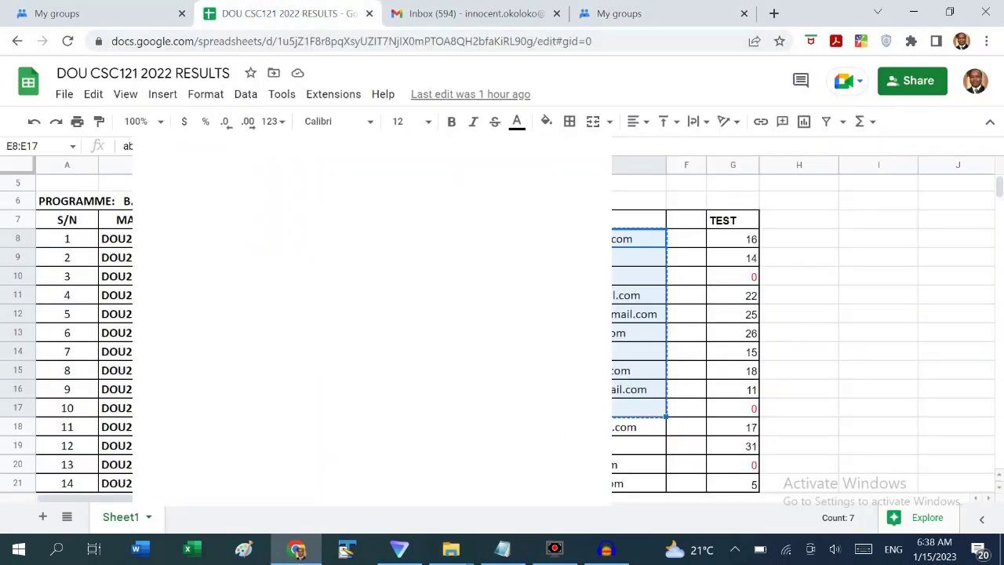
Copy the student emails in E8:E17 and paste them into the Group members field
scroll(501, 329, down, 5)
click(638, 238)
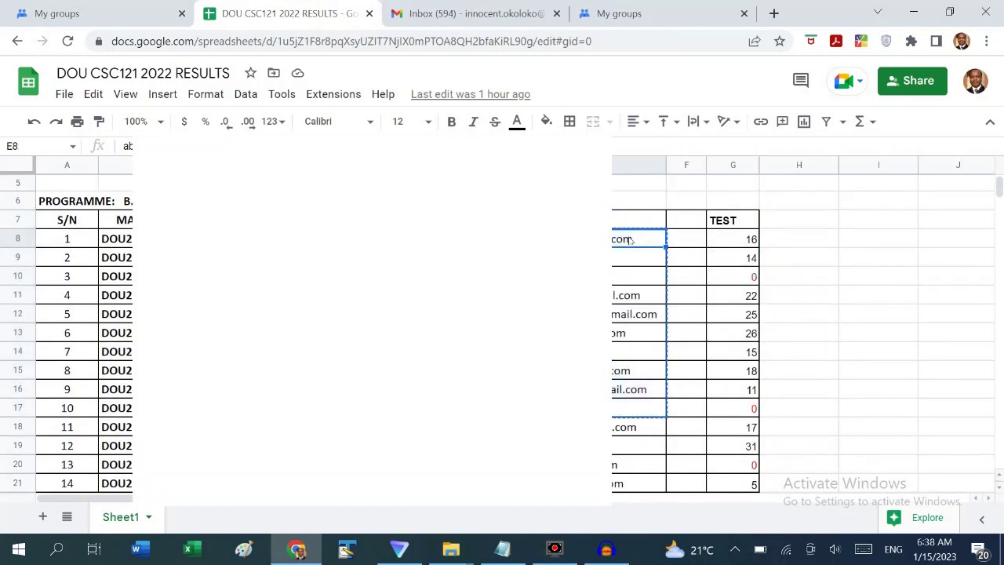
key(shift+Down)
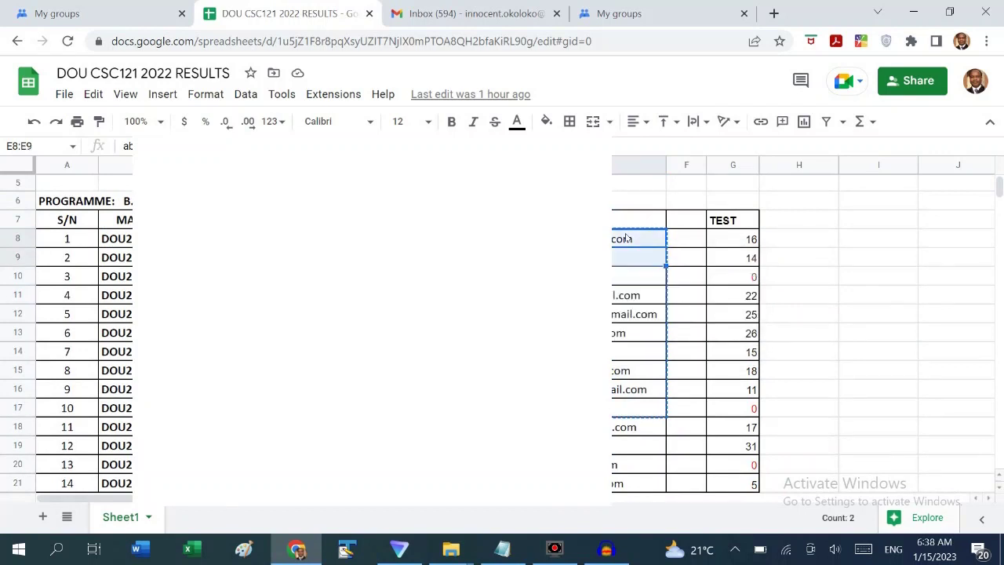
key(shift+Down)
key(shift+Down)
key(shift+Down)
key(shift+Down)
key(shift+Down)
key(shift+Down)
key(shift+Down)
key(shift+Down)
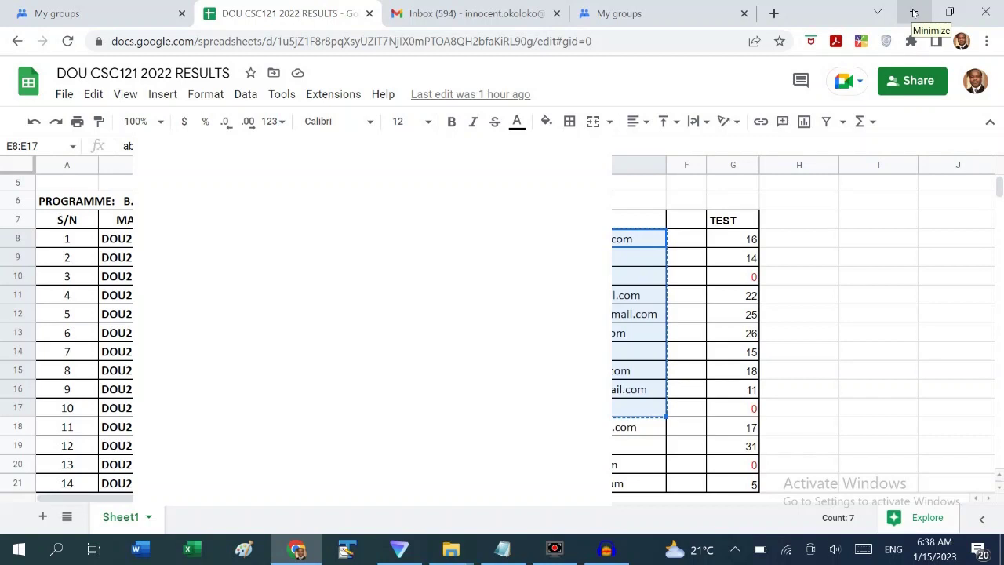
click(635, 13)
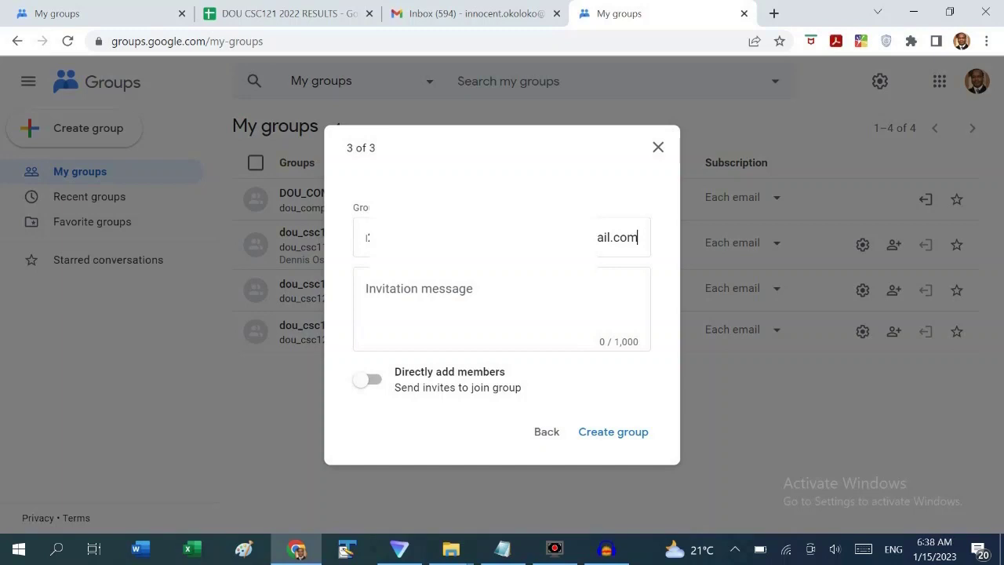
Add the students directly as members with the invitation message 'Welcome to CSC213'
click(471, 316)
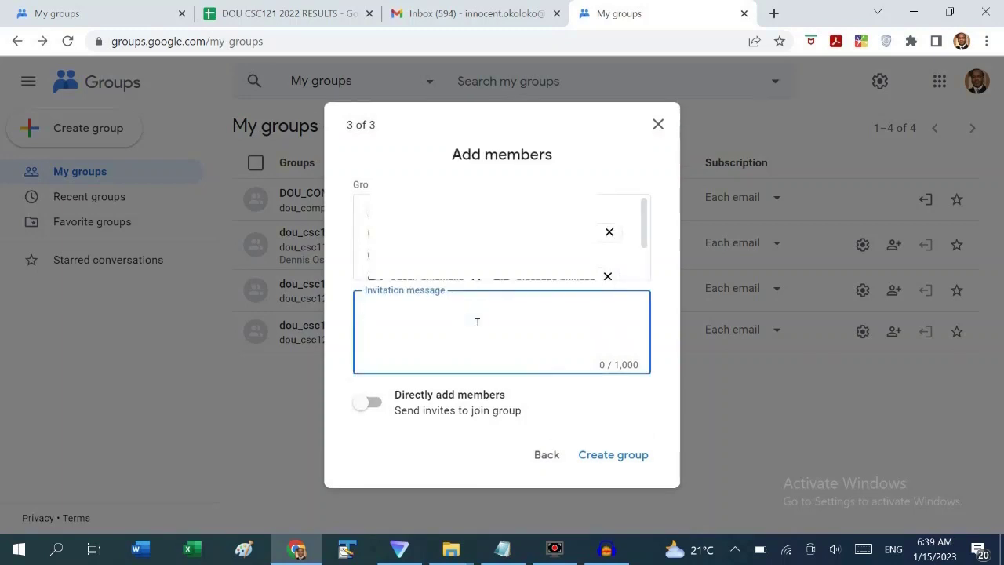
text(Welcome to CSC213)
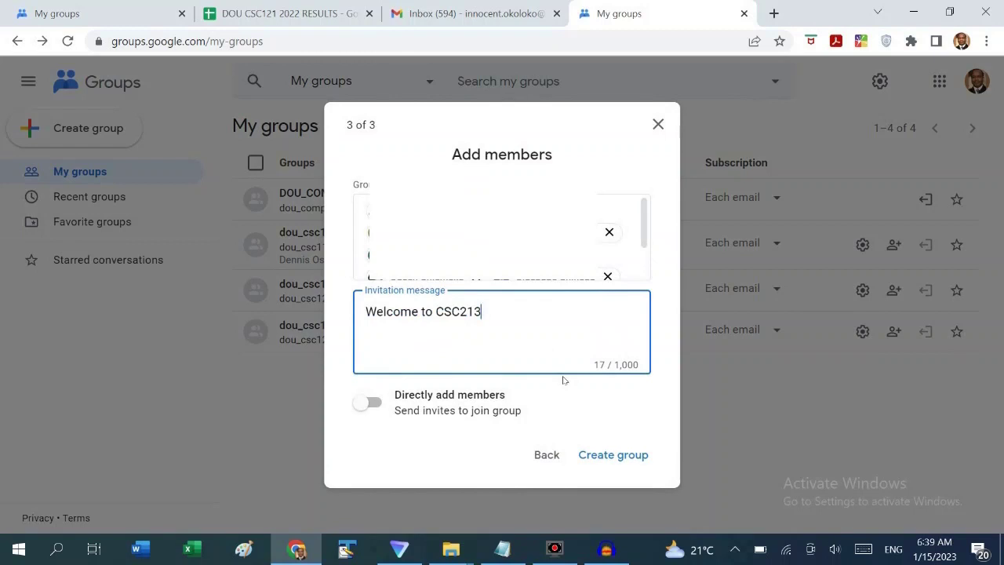
click(382, 407)
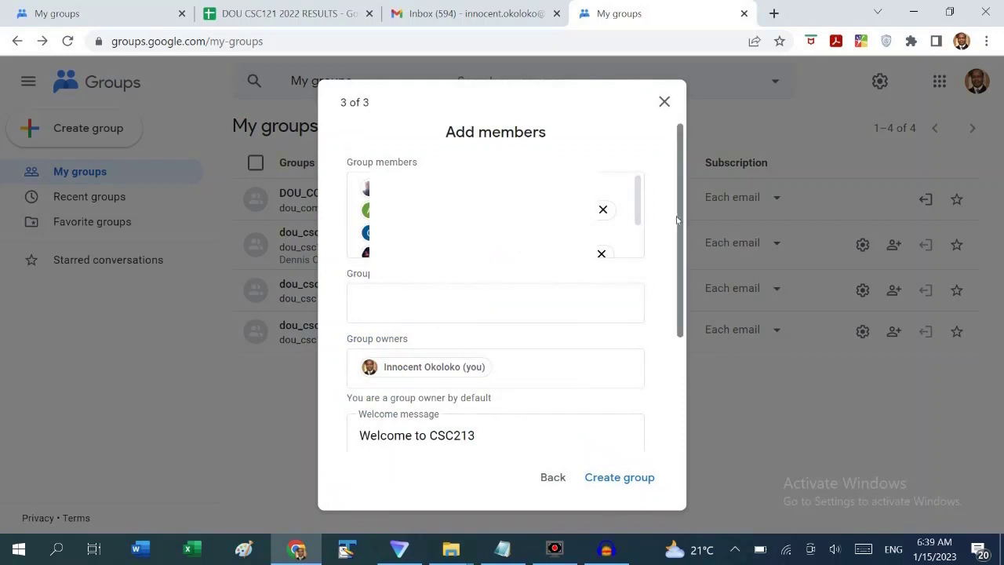
scroll(494, 215, down, 2)
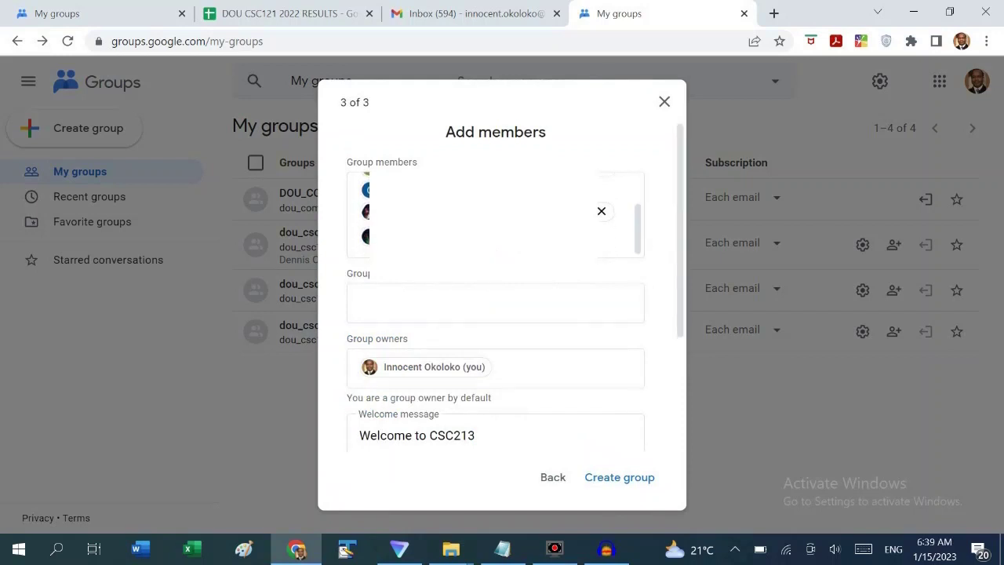
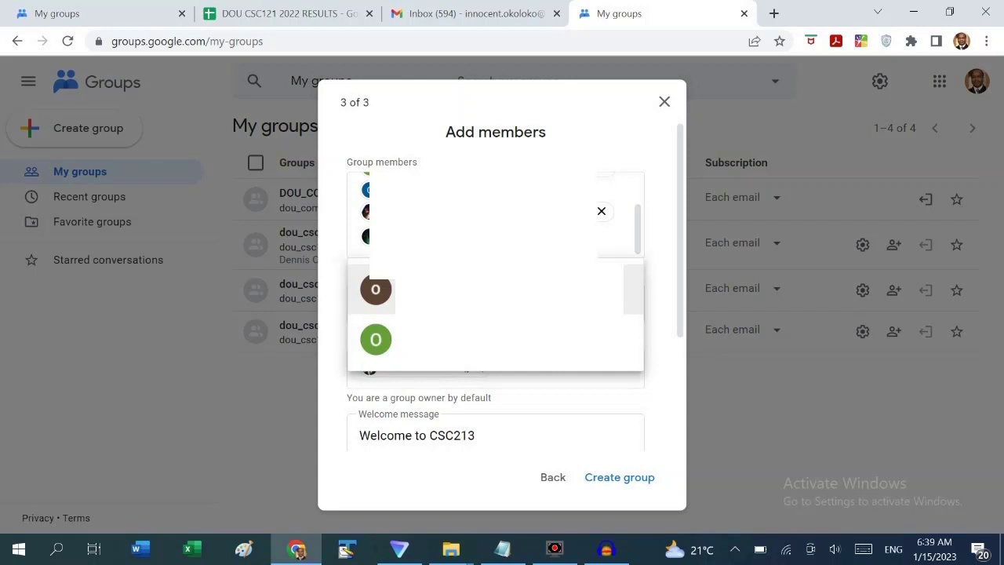
Add the last suggested address and create dou-csc213_sem1_2023, passing the reCAPTCHA check
key(Return)
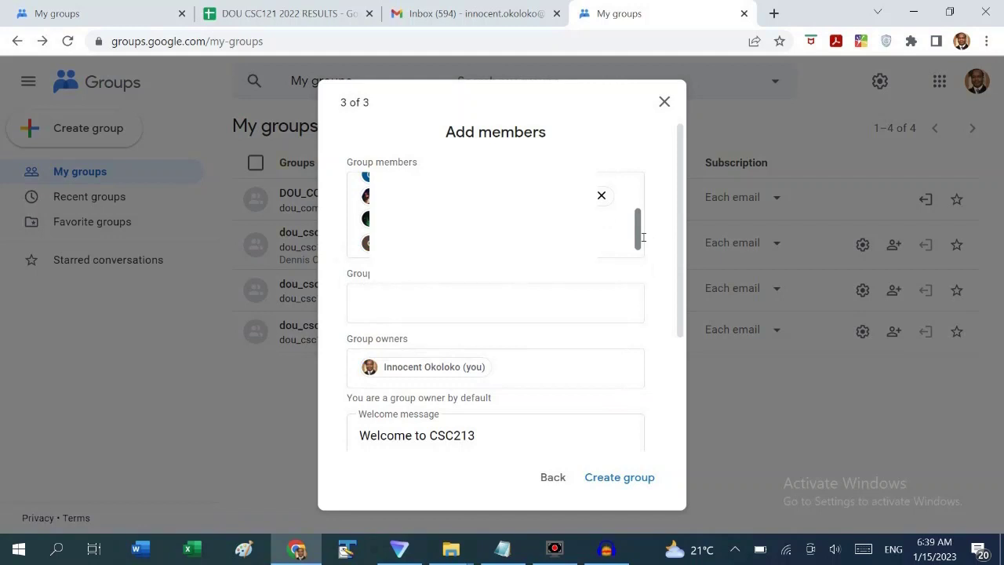
drag(639, 232, 635, 264)
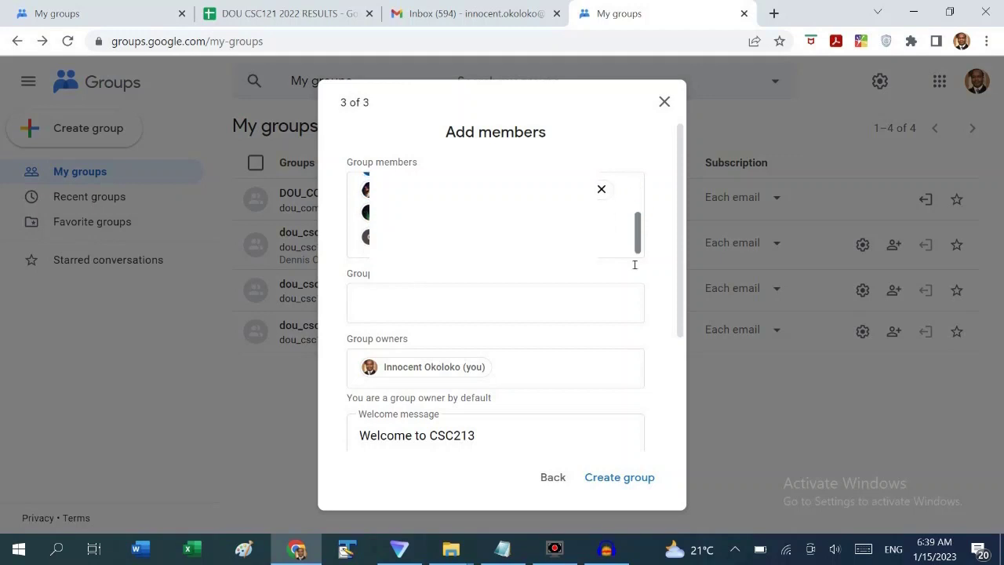
click(628, 478)
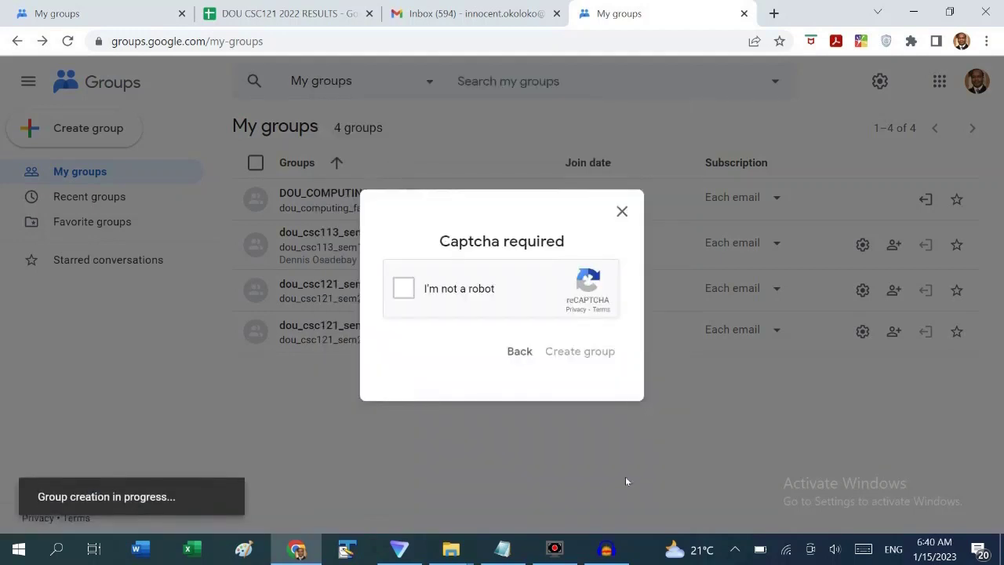
click(403, 287)
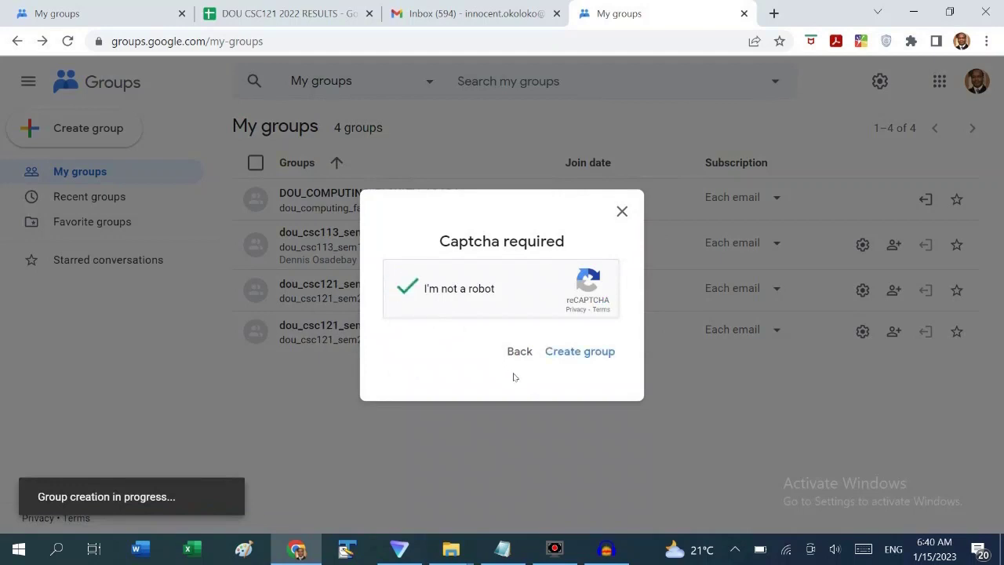
click(588, 353)
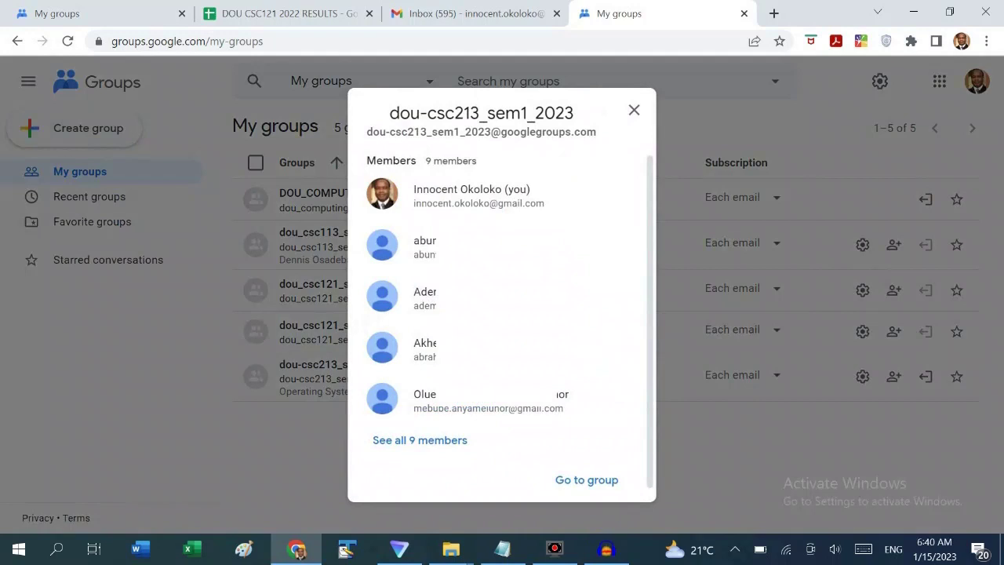
Review the 9-member summary and go to the dou-csc213_sem1_2023 group page
scroll(646, 179, down, 1)
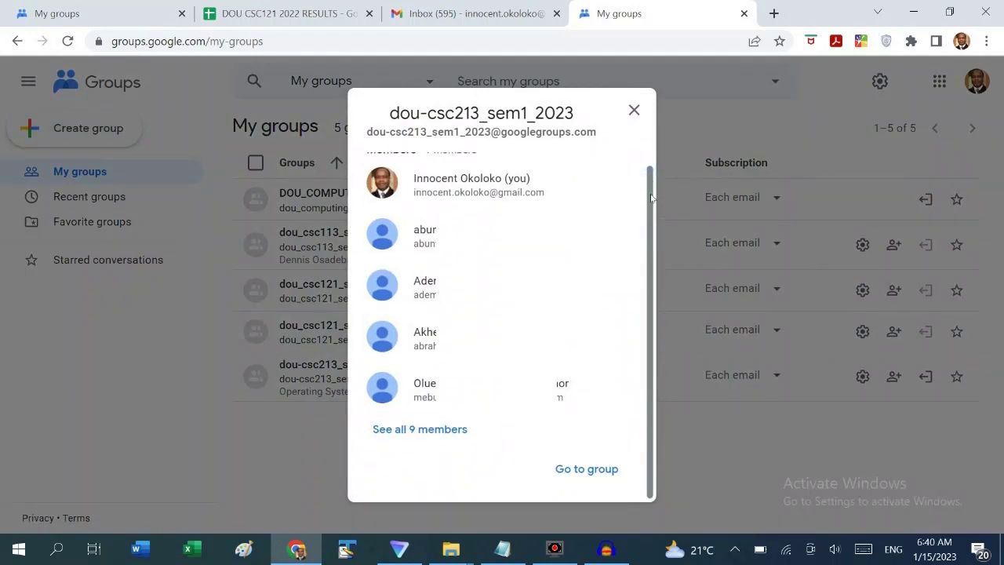
scroll(651, 200, up, 1)
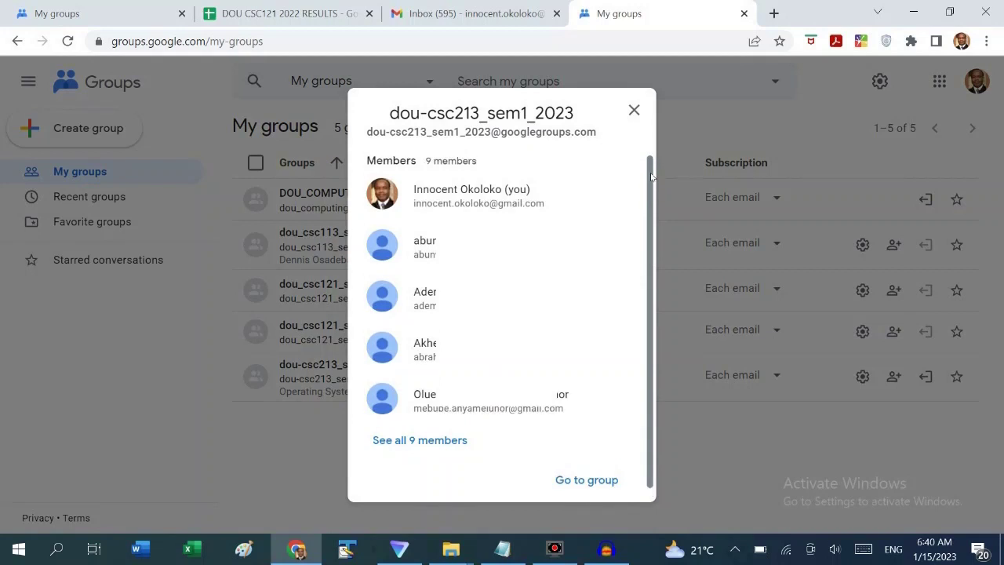
scroll(651, 177, down, 1)
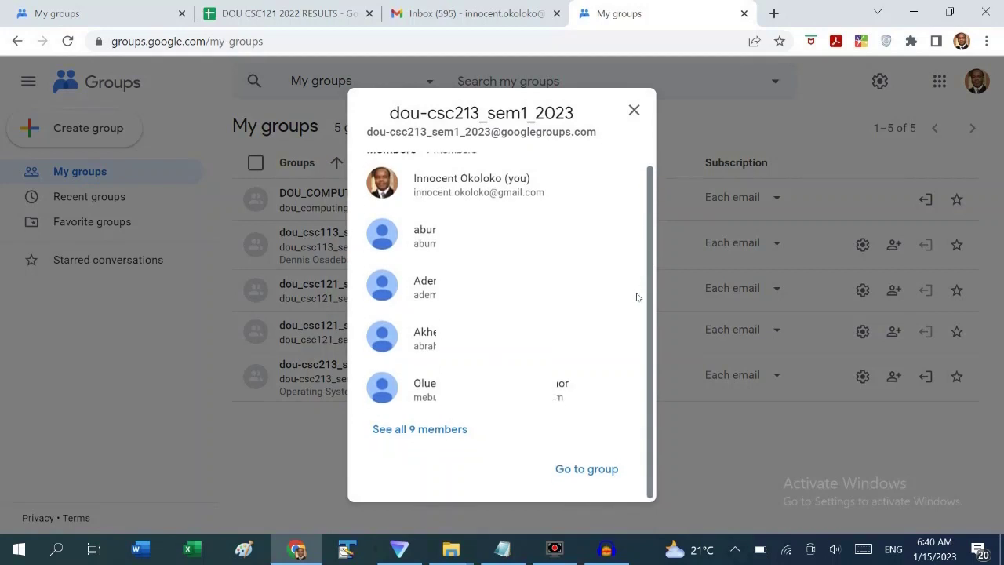
scroll(654, 210, up, 1)
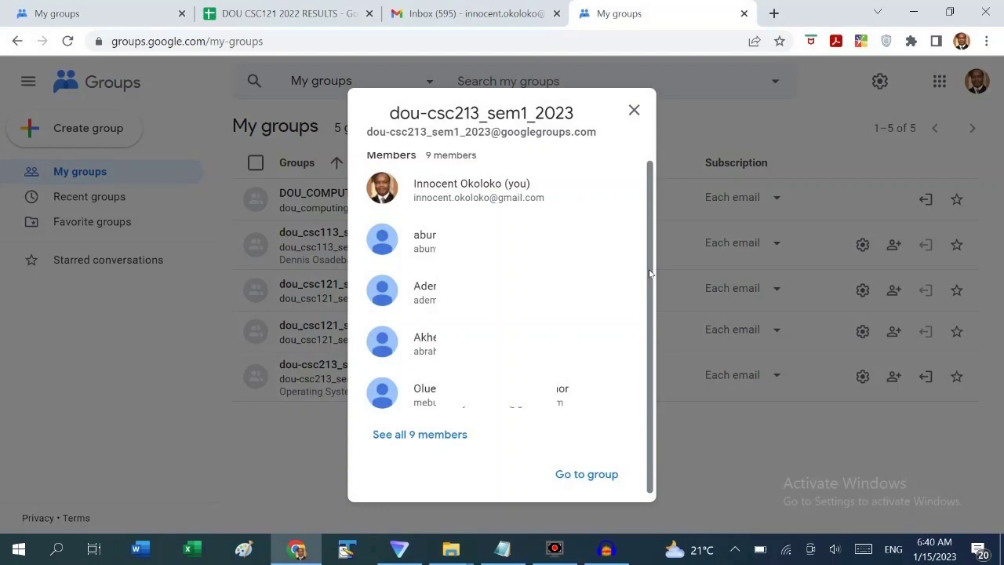
scroll(649, 273, down, 1)
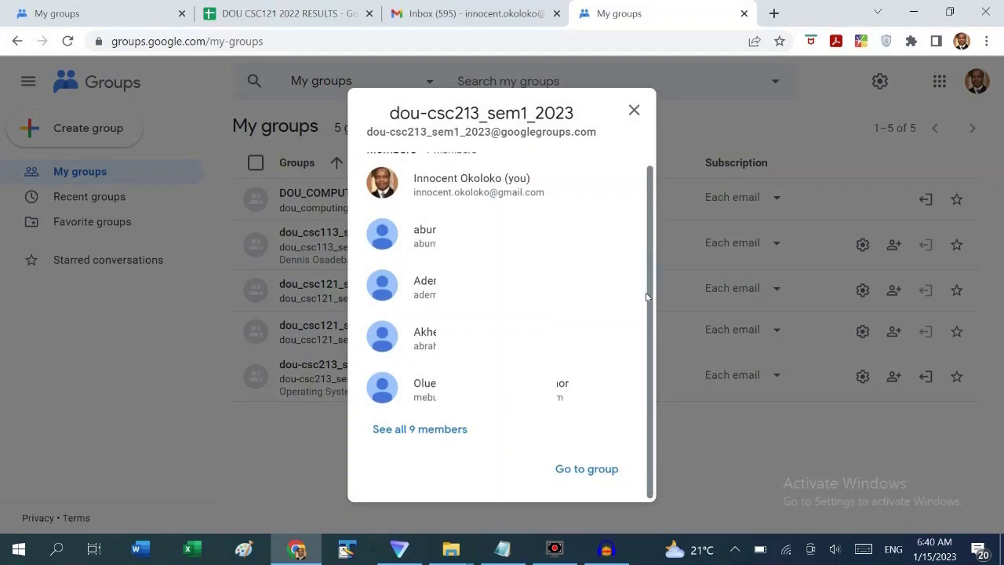
click(590, 469)
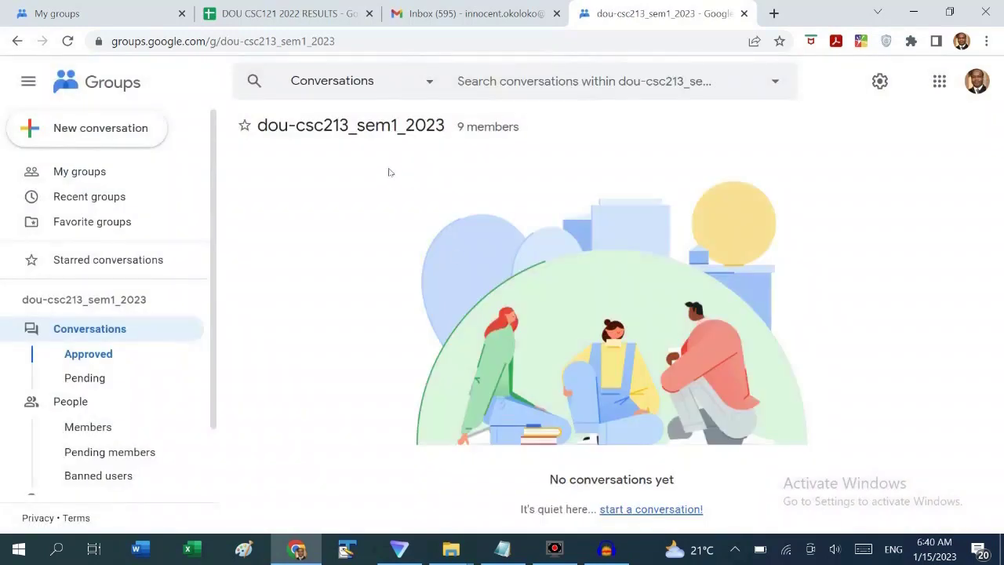
Show the group's 9-member list under People and bring up the Add members dialog
drag(257, 131, 451, 133)
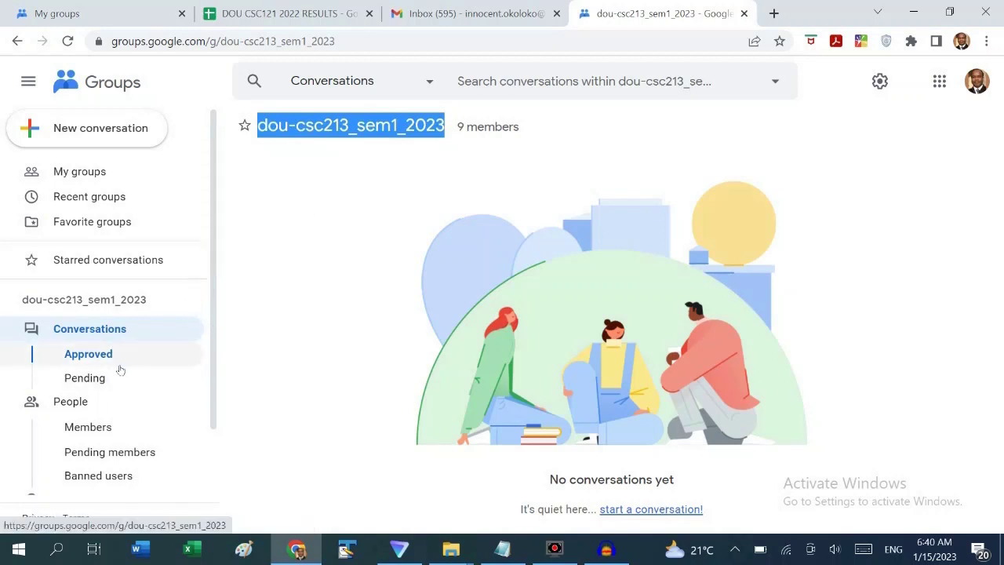
click(79, 409)
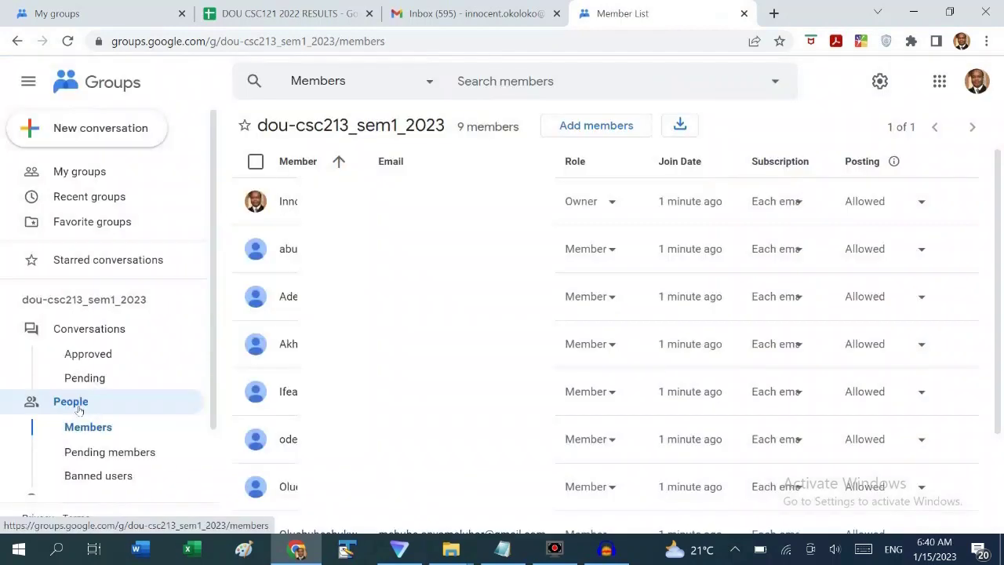
click(596, 131)
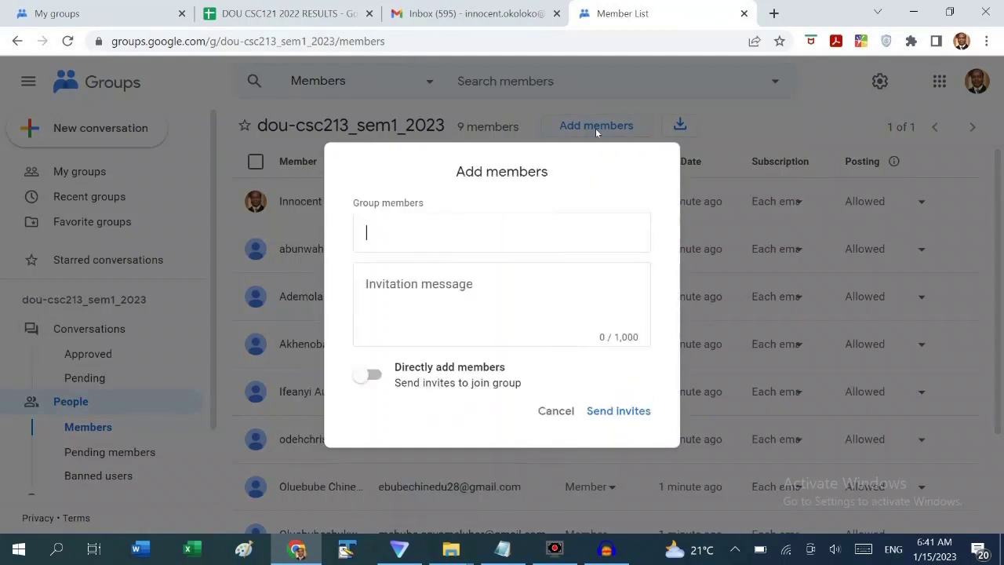
Copy student e-mail addresses E18:E27 from the results sheet and return to Add members
click(268, 10)
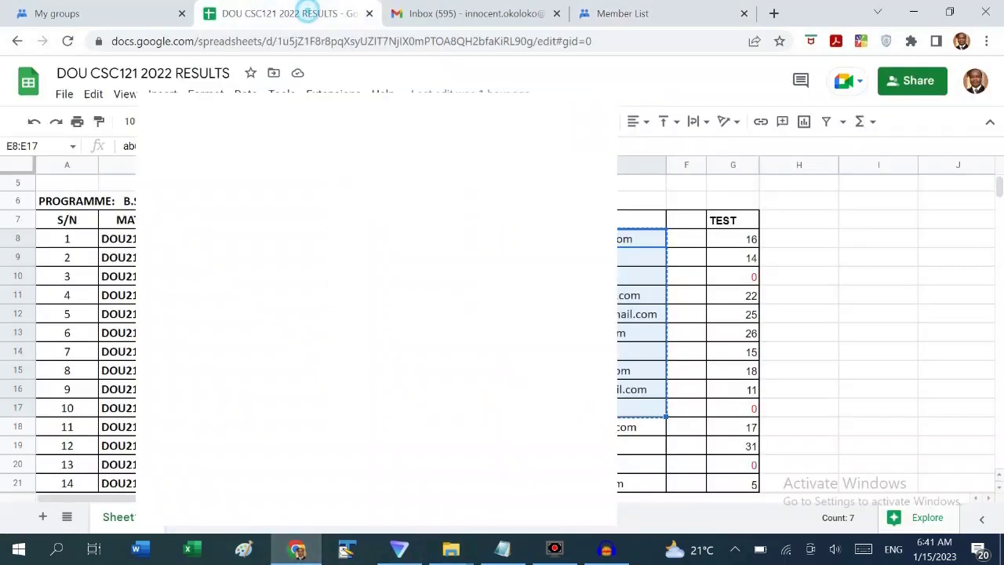
scroll(502, 329, down, 3)
mouse_move(596, 241)
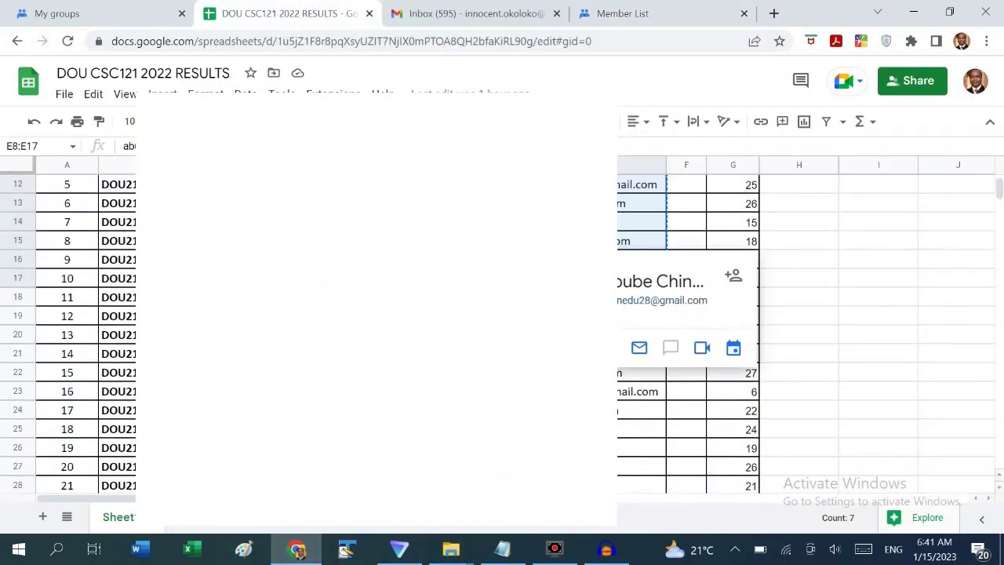
click(635, 297)
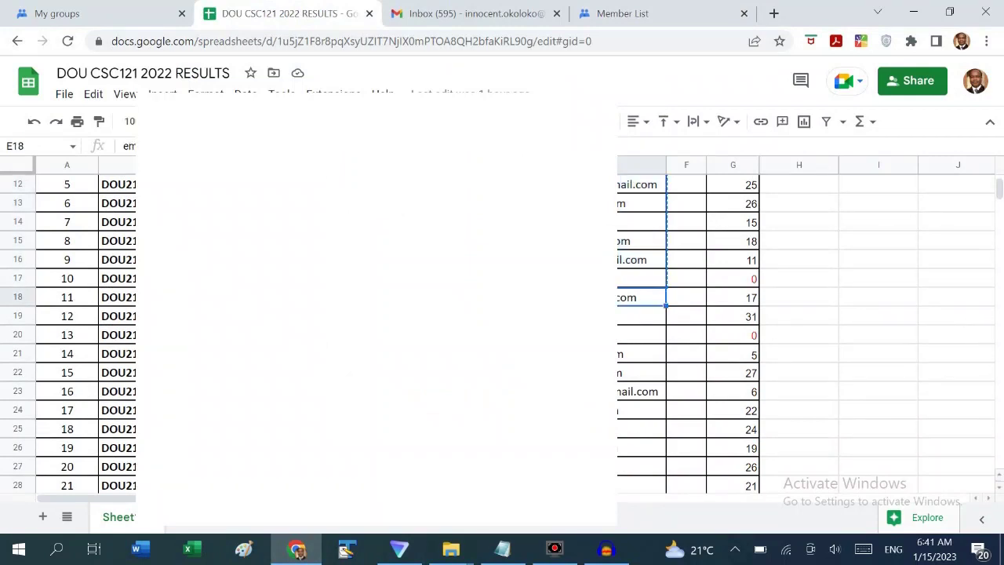
key(shift+Down)
key(shift+Down)
key(shift+Down)
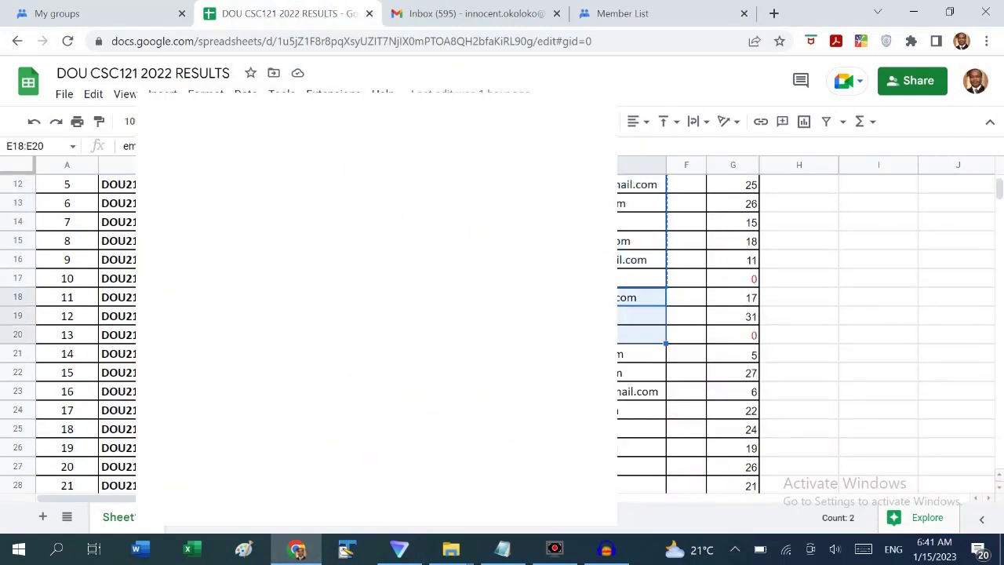
key(shift+Down)
key(shift+Down)
key(shift+Down)
key(shift+Down)
key(shift+Down)
key(shift+Down)
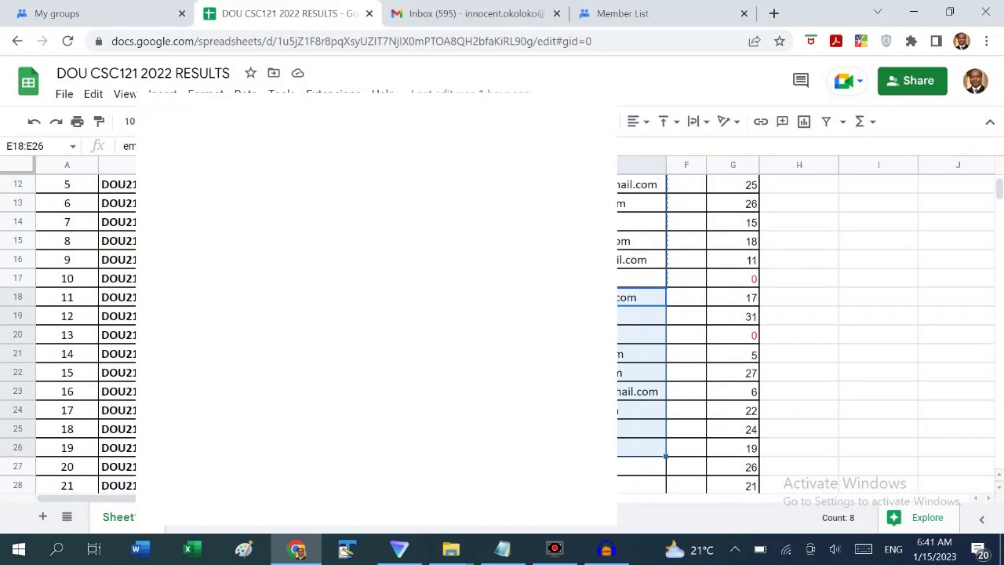
key(ctrl+c)
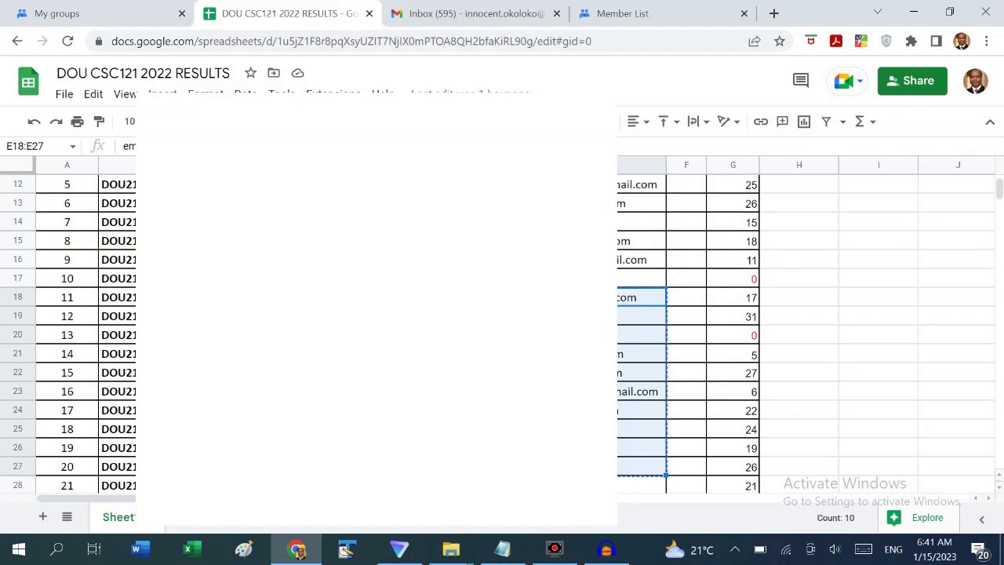
click(639, 15)
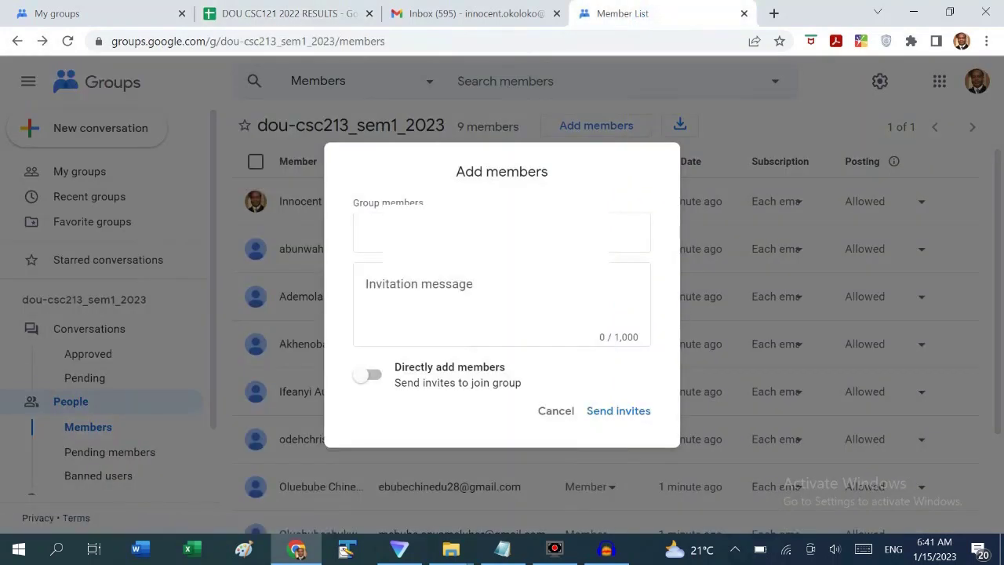
Paste the copied student addresses into Group members and bring up the Notepad notes
key(ctrl+v)
click(502, 549)
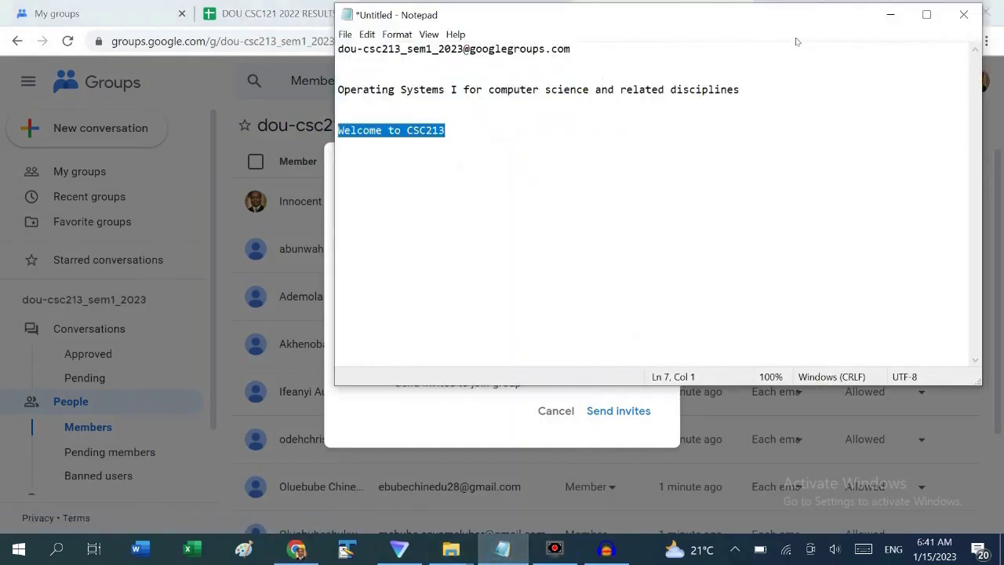
drag(790, 23, 551, 43)
drag(505, 105, 99, 114)
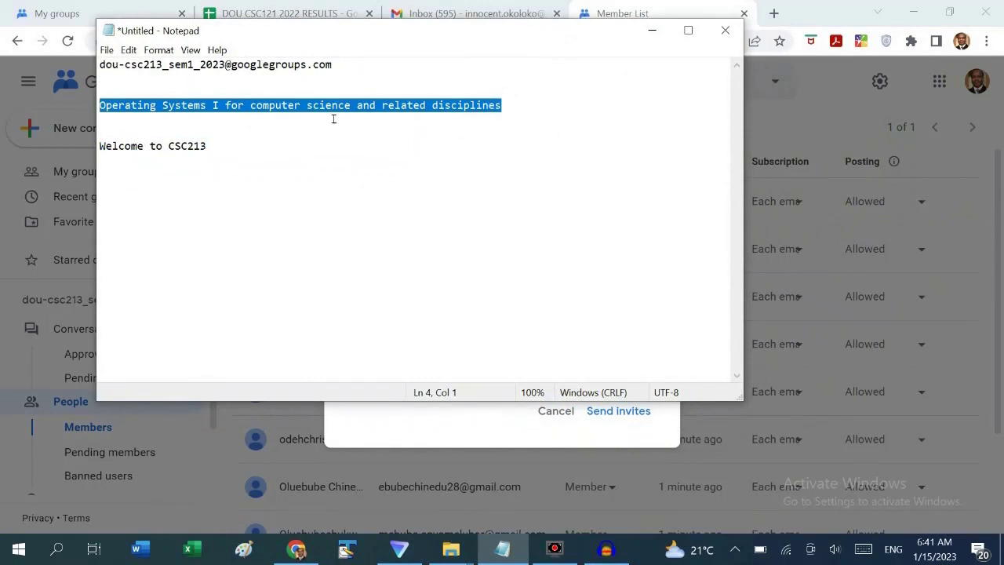
click(650, 32)
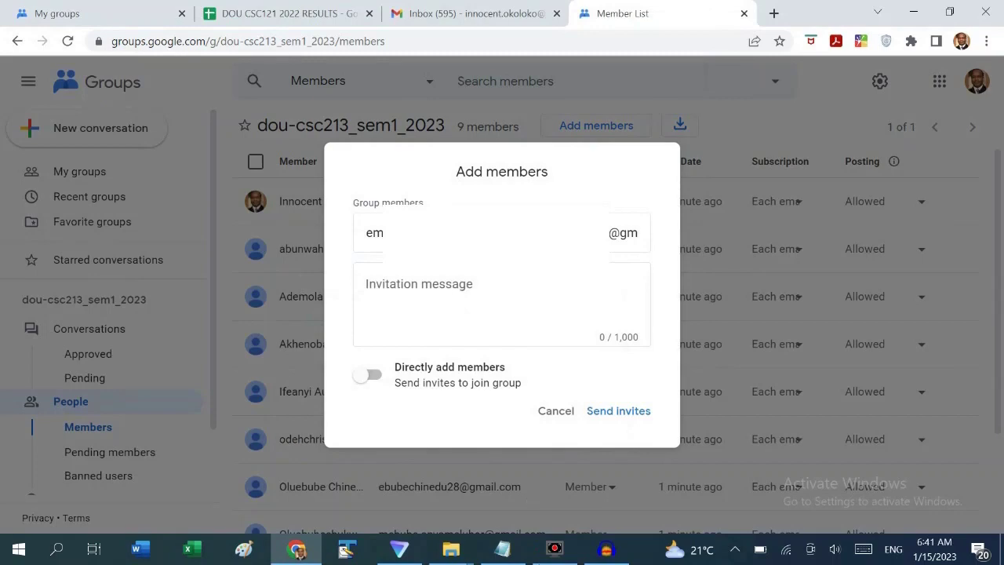
Copy 'Welcome to CSC213' from Notepad and paste it as the invitation message
click(502, 549)
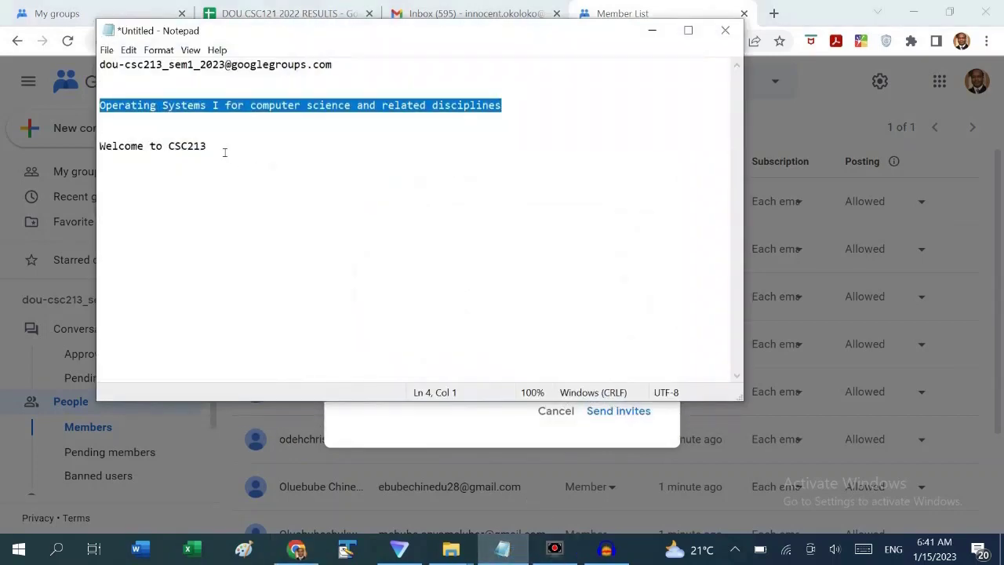
drag(224, 152, 13, 152)
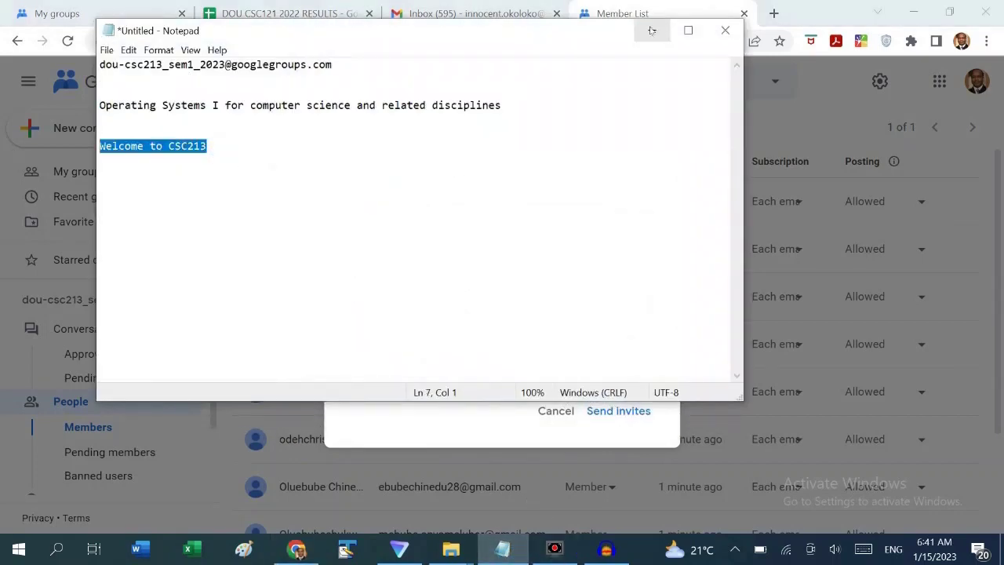
click(650, 32)
click(438, 296)
key(ctrl+v)
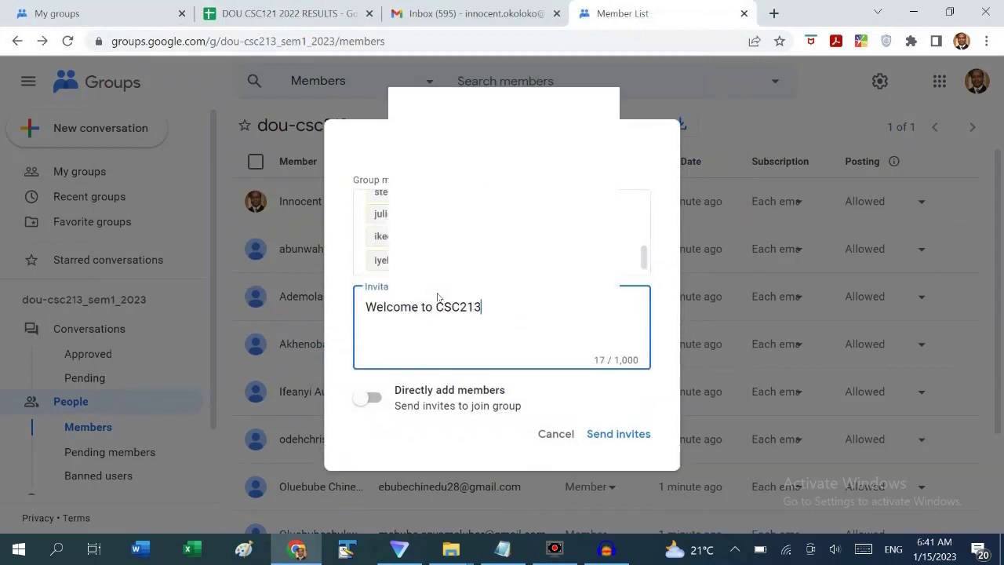
Turn on 'Directly add members' and submit the Add members form
click(380, 400)
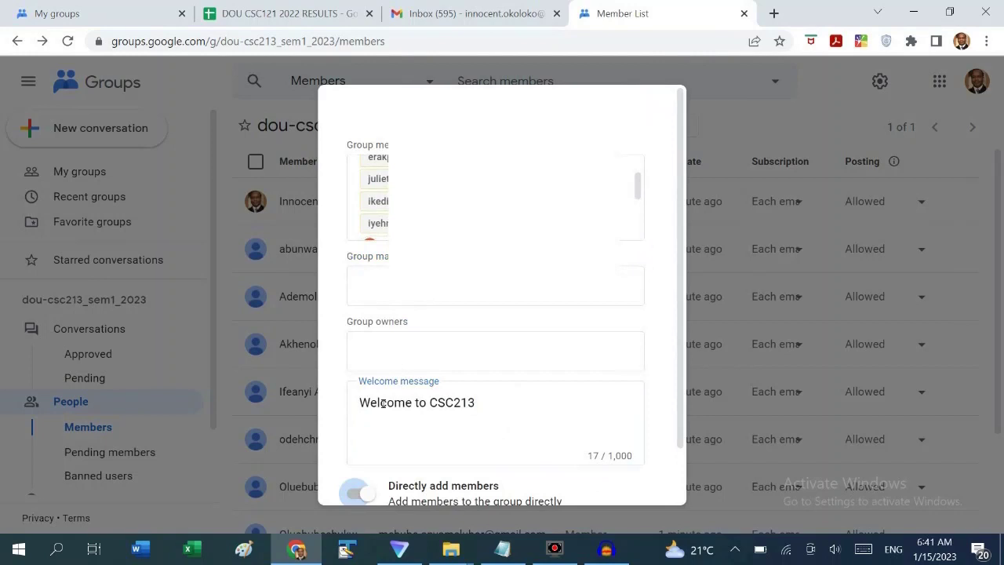
scroll(543, 403, down, 1)
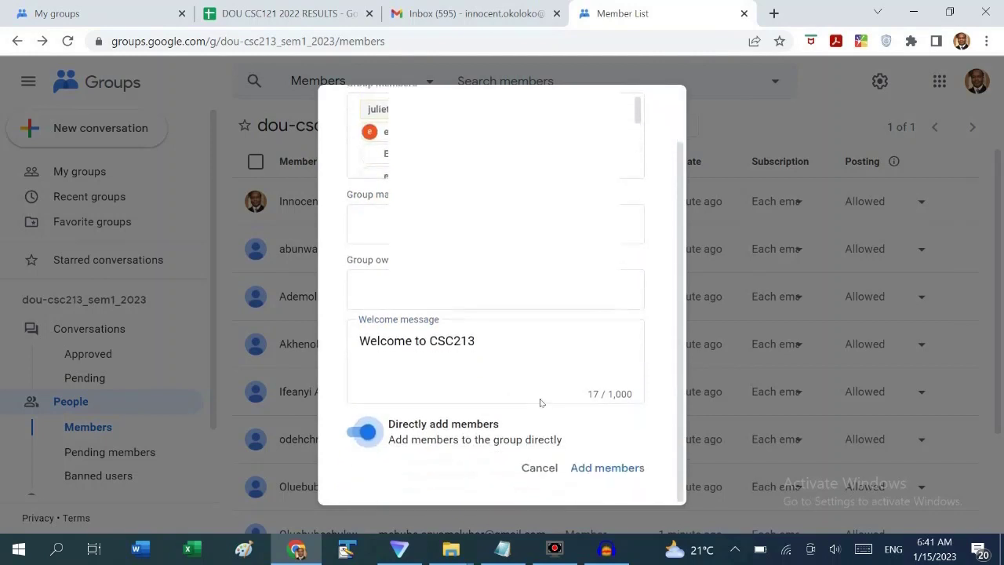
click(618, 469)
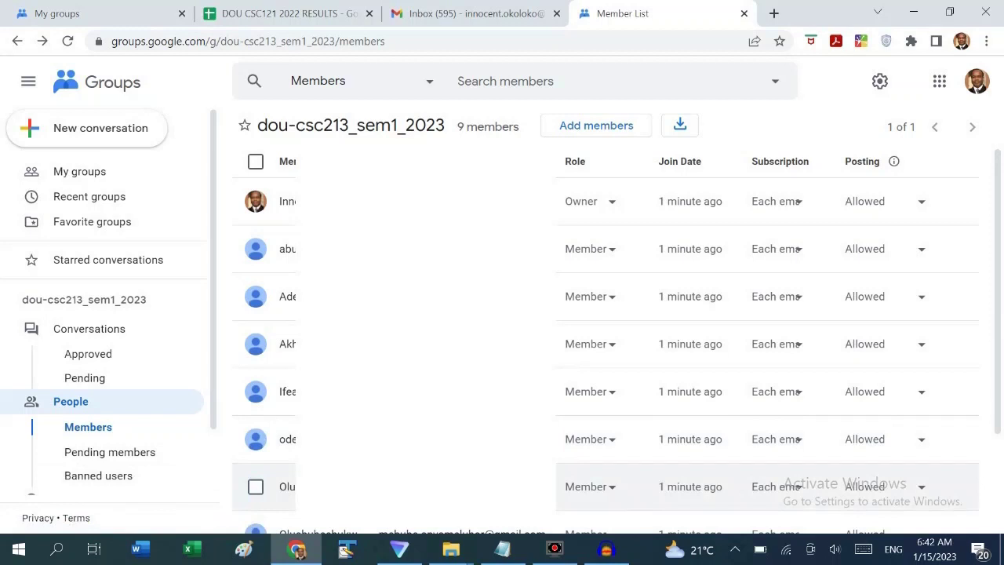
Resubmit the Add members form so dou-csc213_sem1_2023 lists 42 members
click(600, 127)
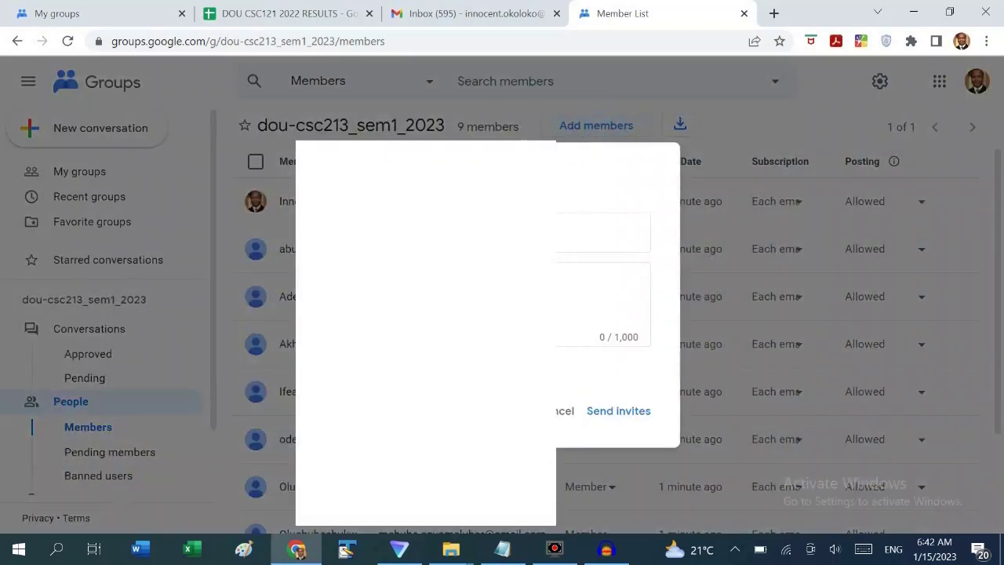
click(573, 350)
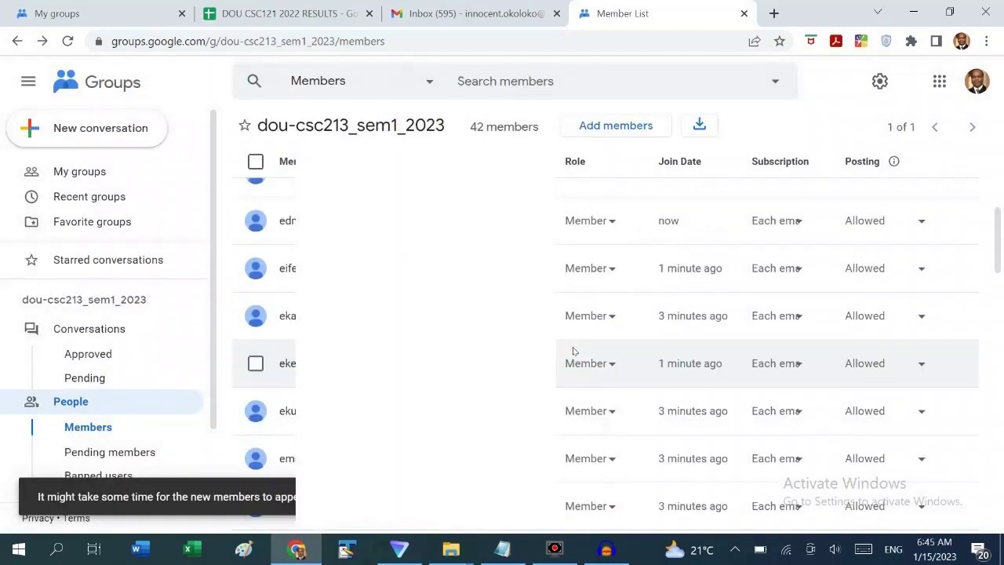
scroll(573, 350, up, 4)
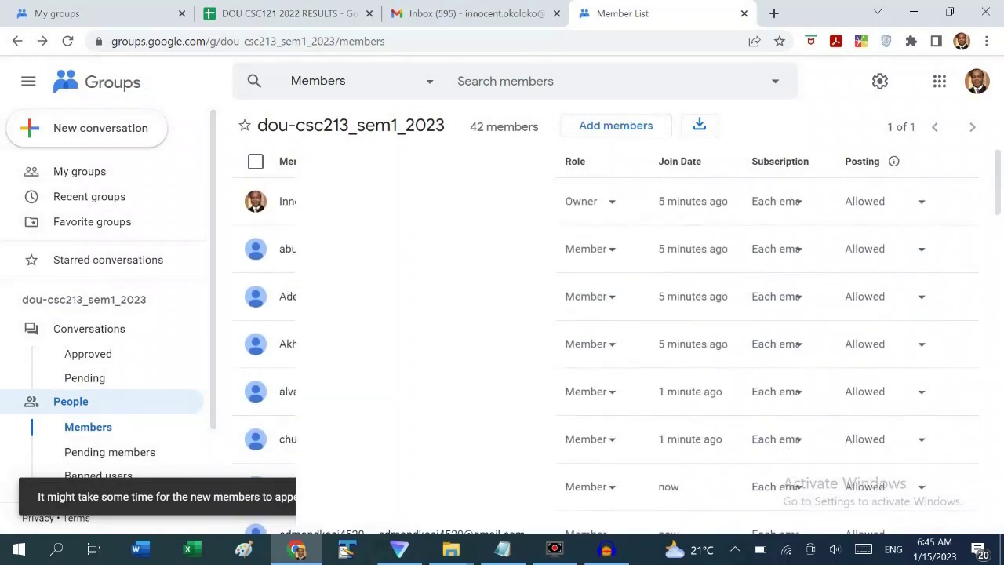
scroll(423, 295, down, 1)
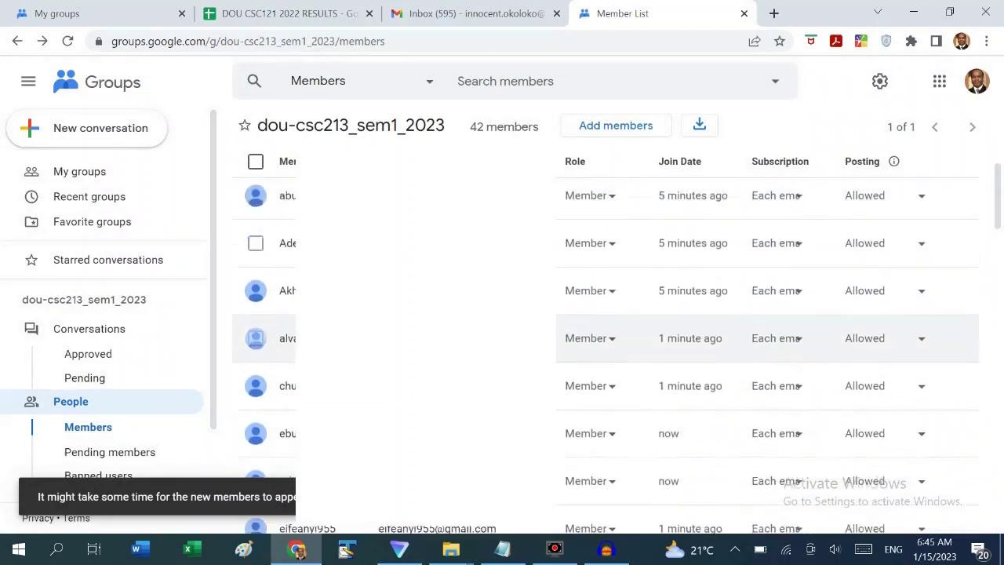
scroll(424, 296, up, 2)
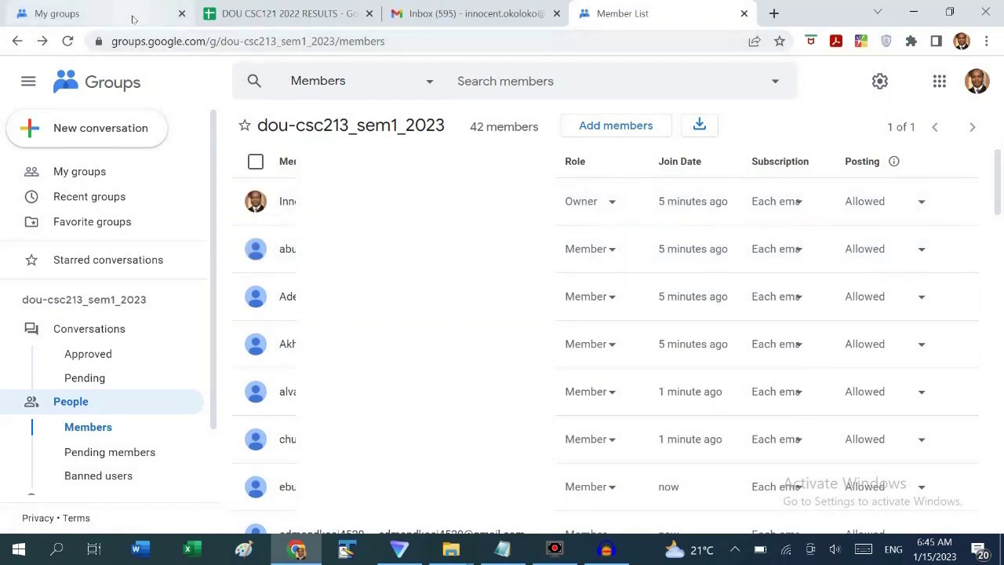
Return to the DOU CSC121 2022 RESULTS sheet at its first student rows
click(270, 13)
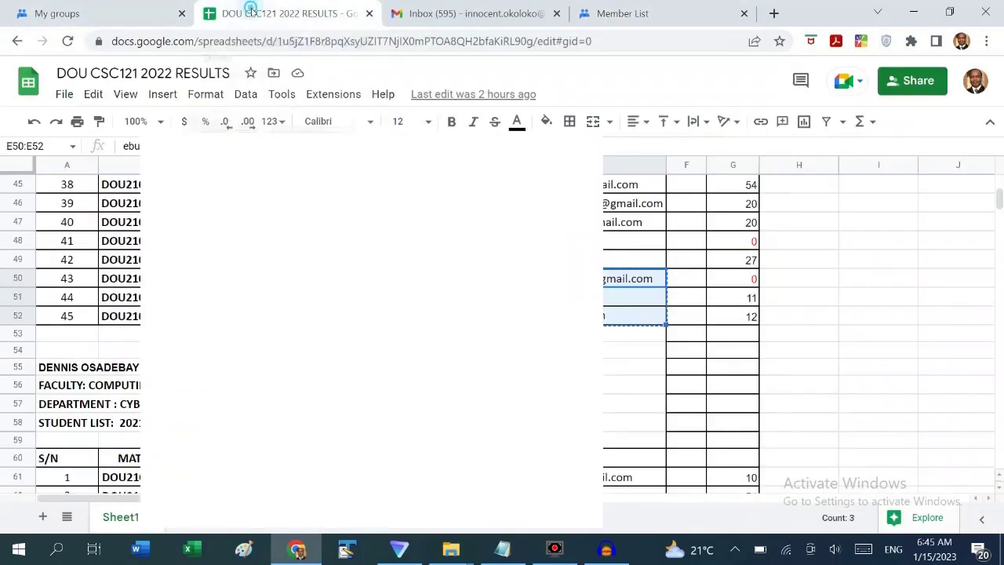
scroll(650, 361, up, 10)
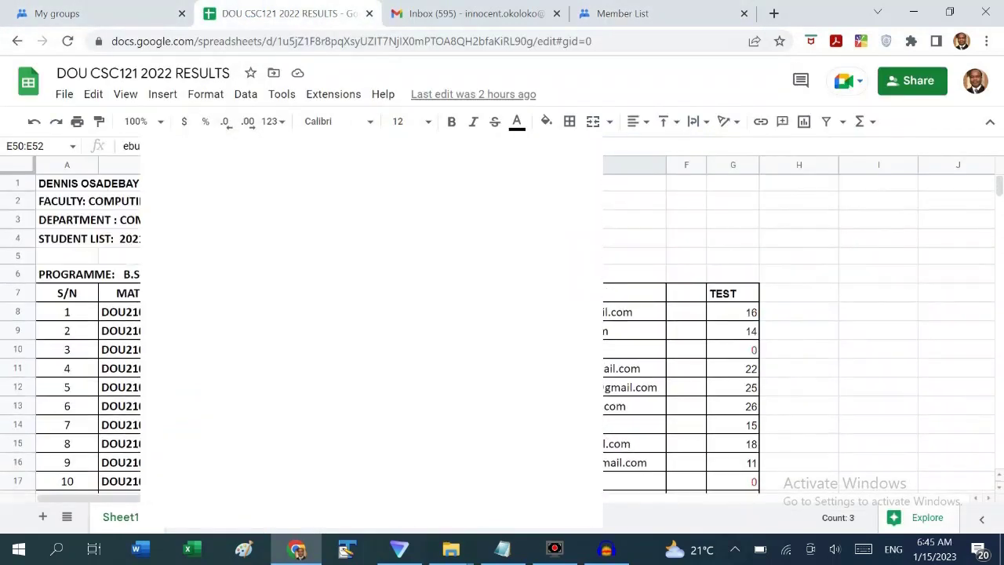
scroll(650, 361, down, 2)
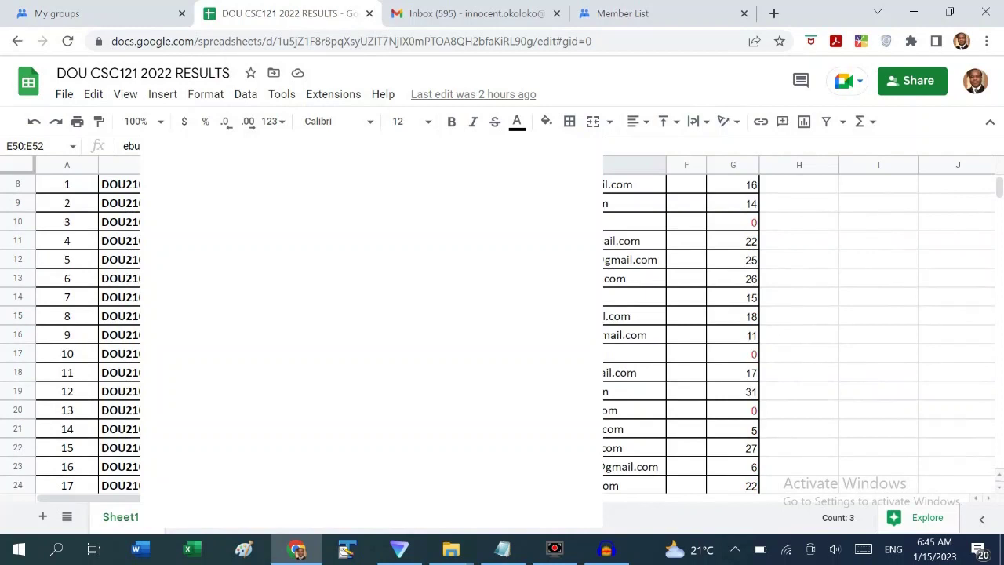
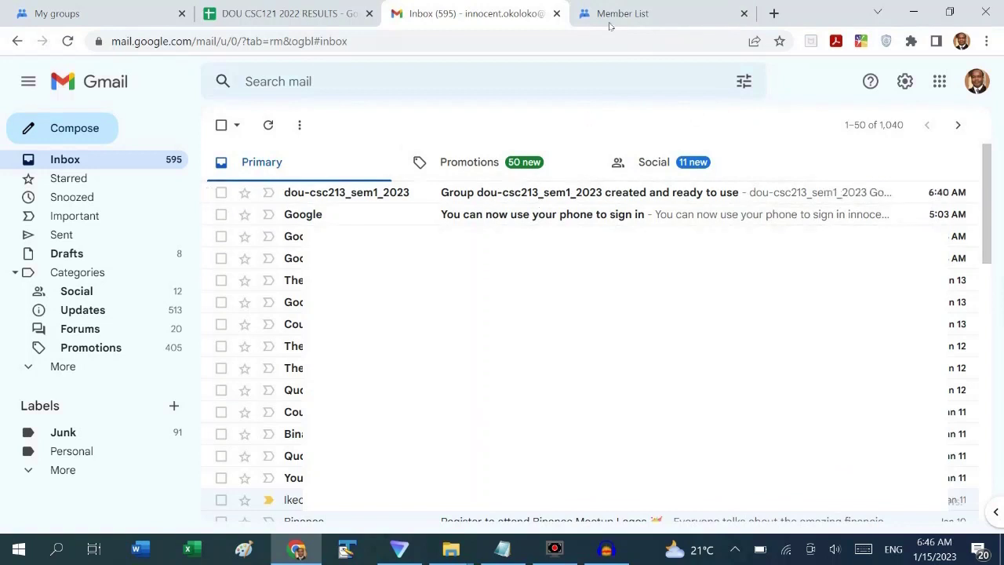
Go back to the dou-csc213_sem1_2023 member list and begin a new conversation
click(627, 14)
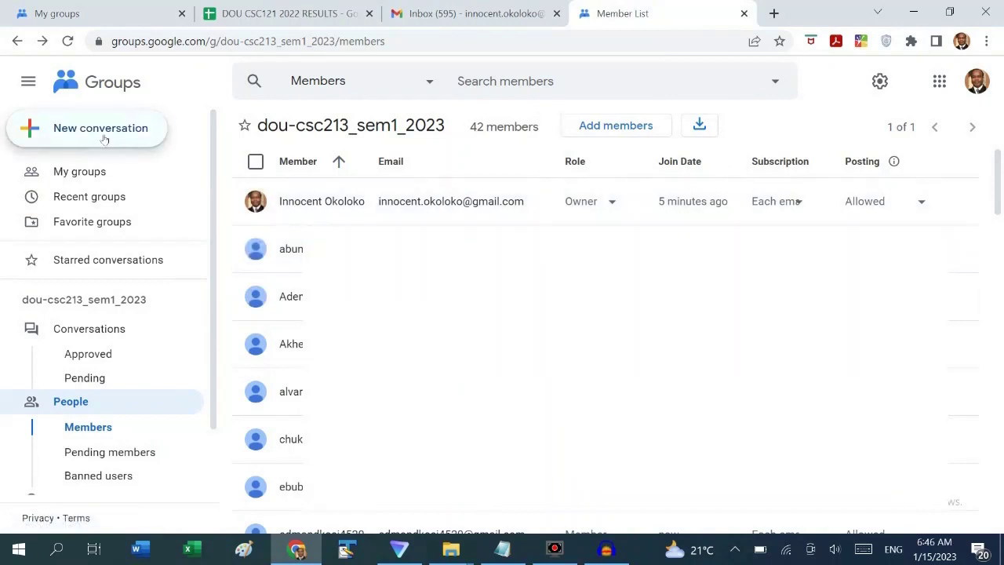
click(103, 138)
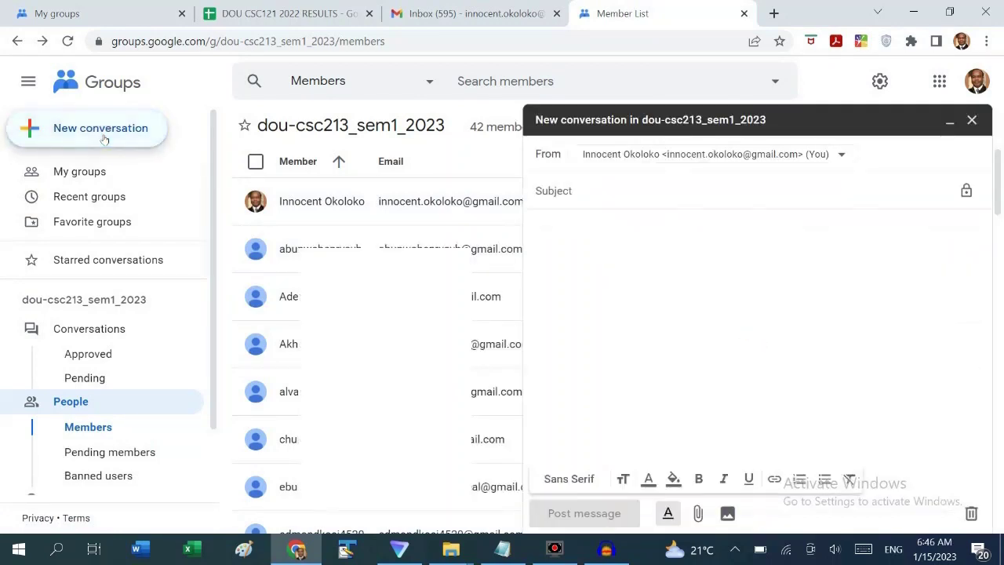
Post 'Welcome to CSC213' with the pasted welcome text, removing the leading space before 'Hello Students!'
click(580, 192)
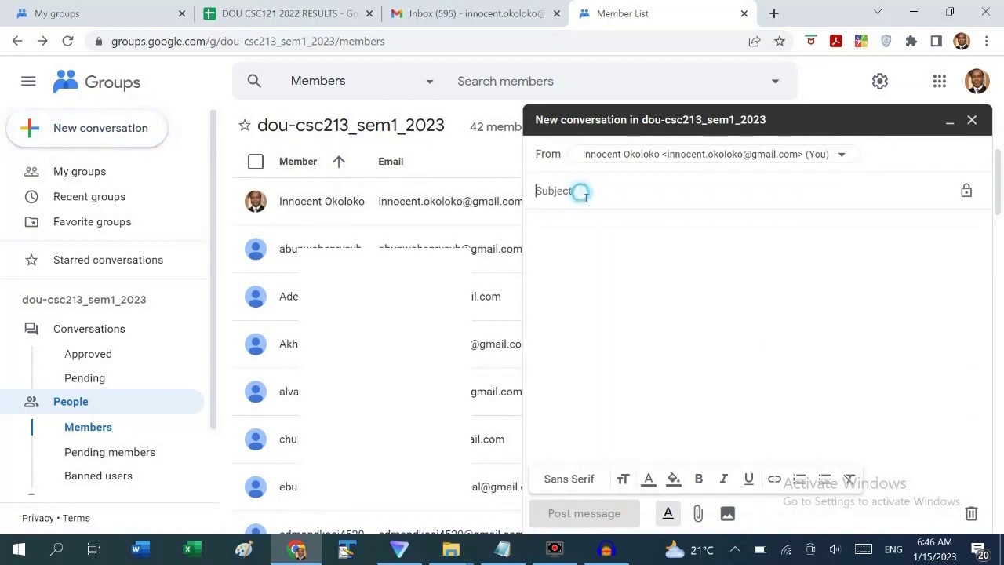
text(Welcome to CSC)
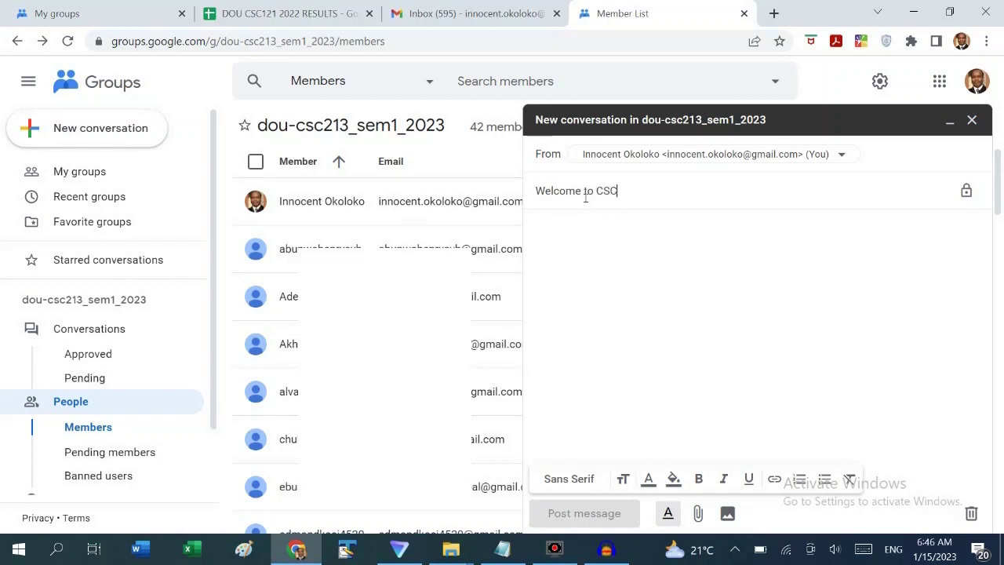
text(213)
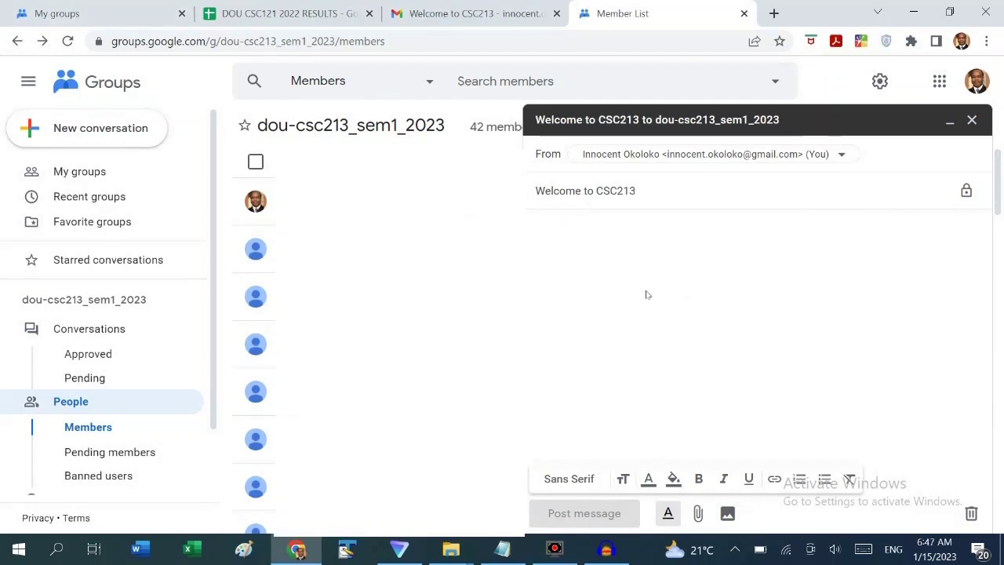
click(600, 222)
key(ctrl+v)
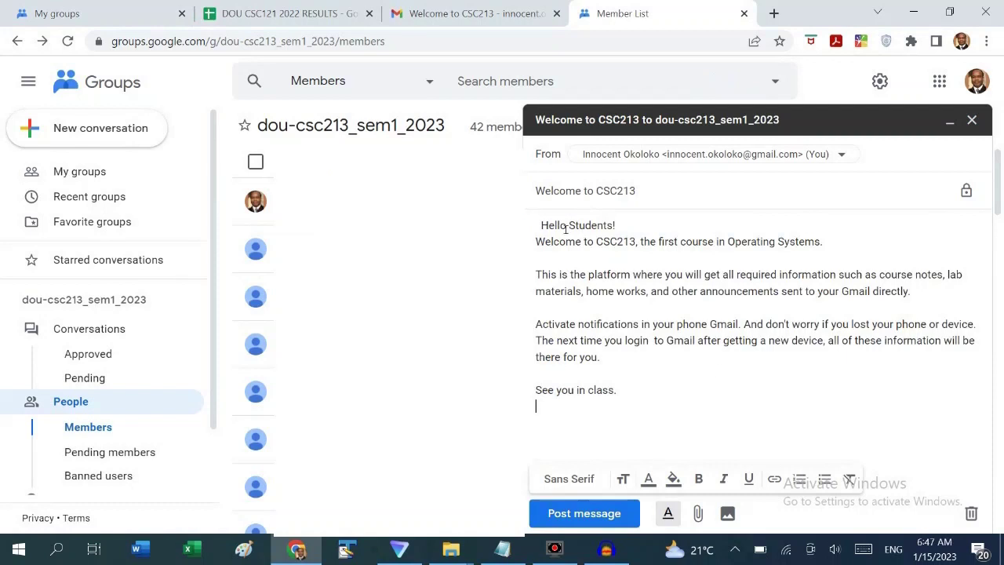
key(ctrl+Home)
key(Delete)
click(581, 514)
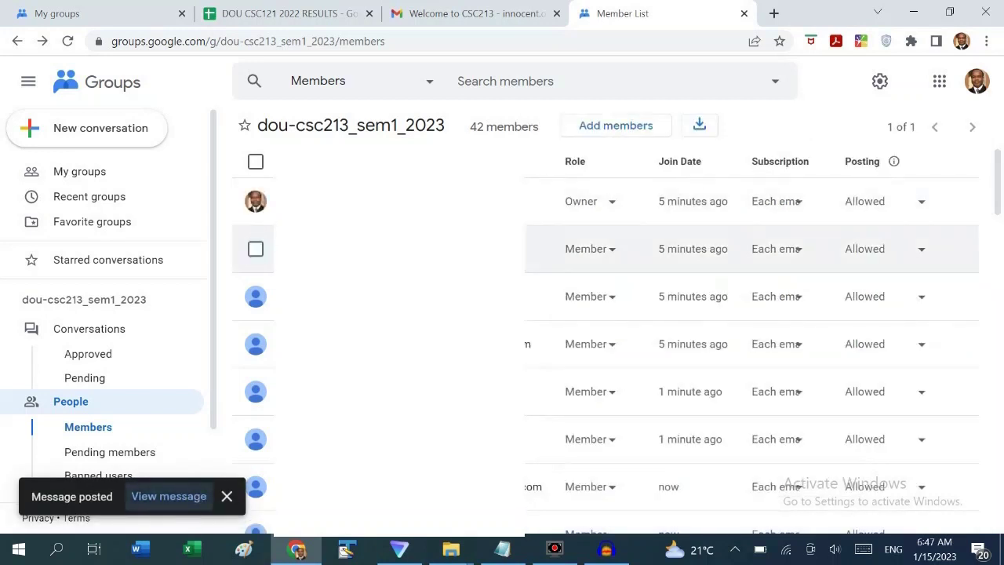
scroll(392, 248, down, 5)
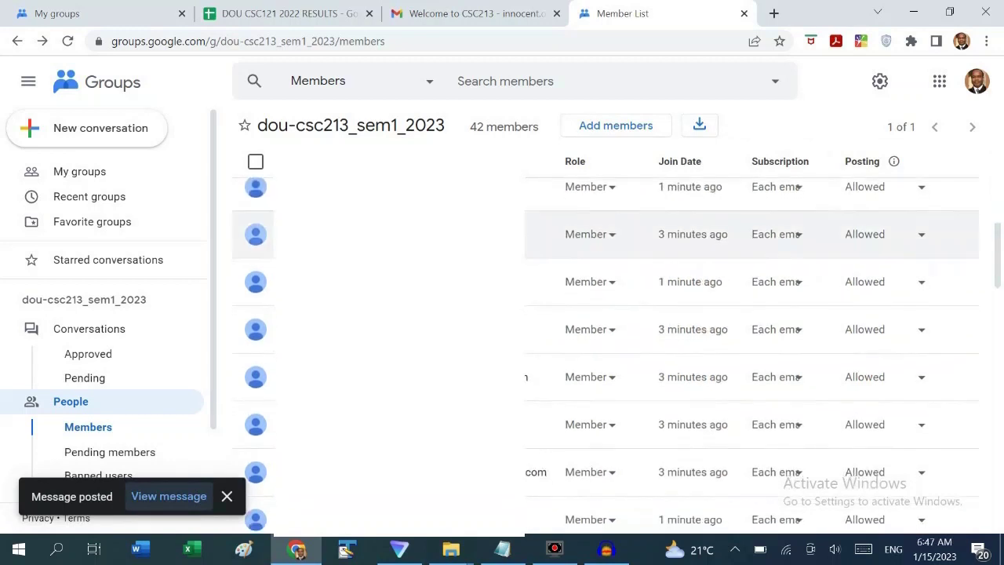
Switch to the Gmail tab to check whether the Welcome to CSC213 post arrived
scroll(616, 354, up, 3)
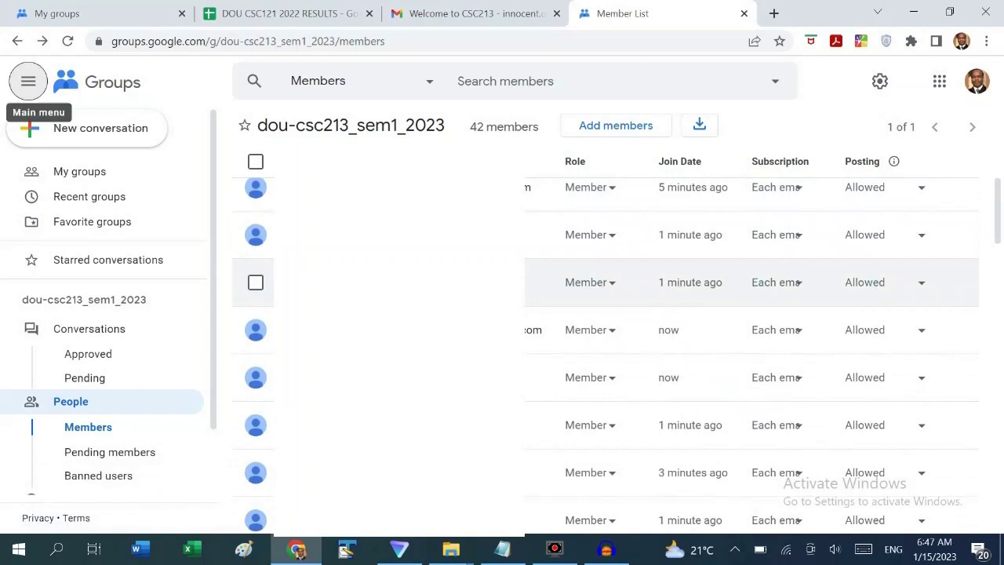
key(ctrl+shift+Tab)
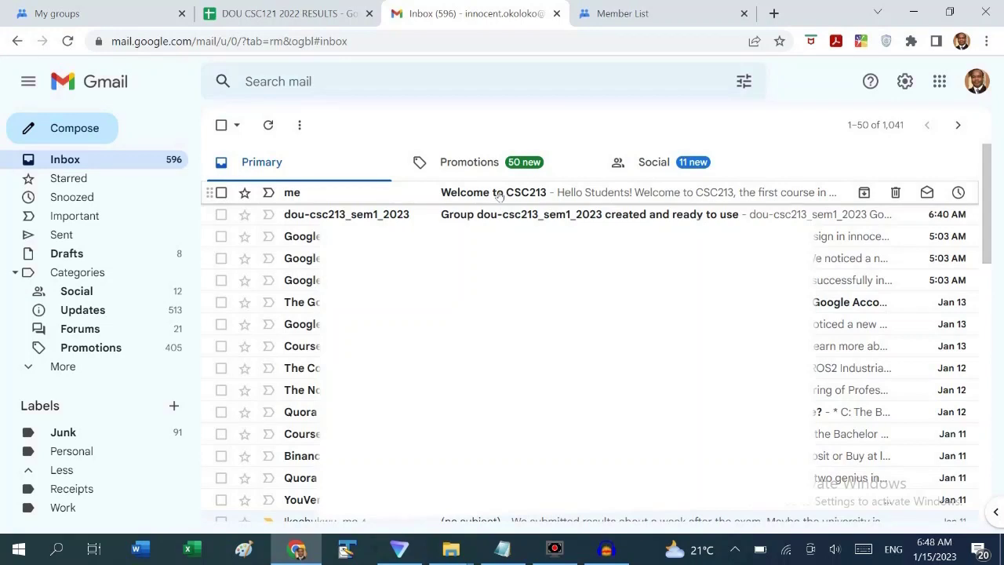
Read the delivered Welcome to CSC213 email in Gmail, then return to the group's member list
click(499, 195)
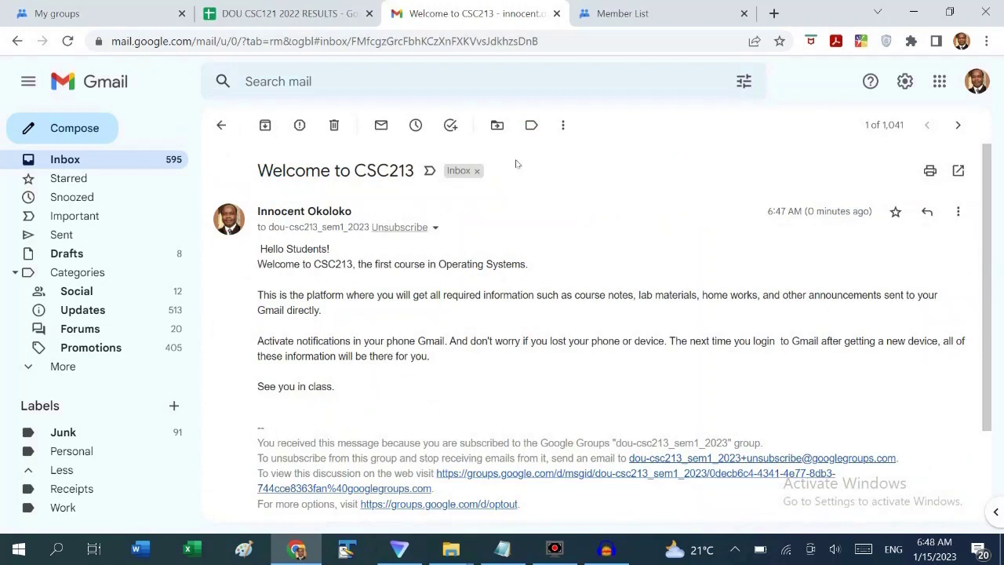
click(620, 13)
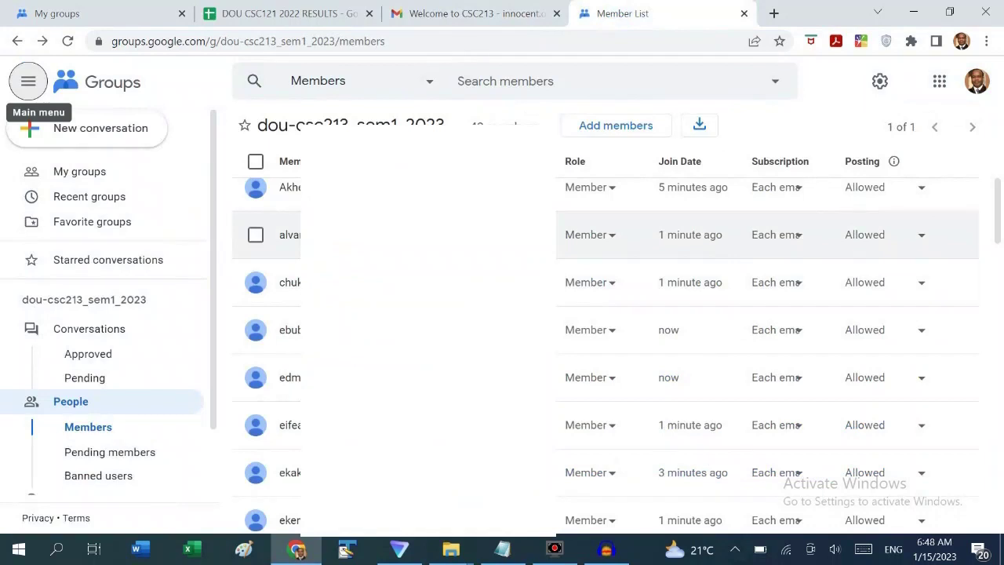
scroll(616, 243, up, 3)
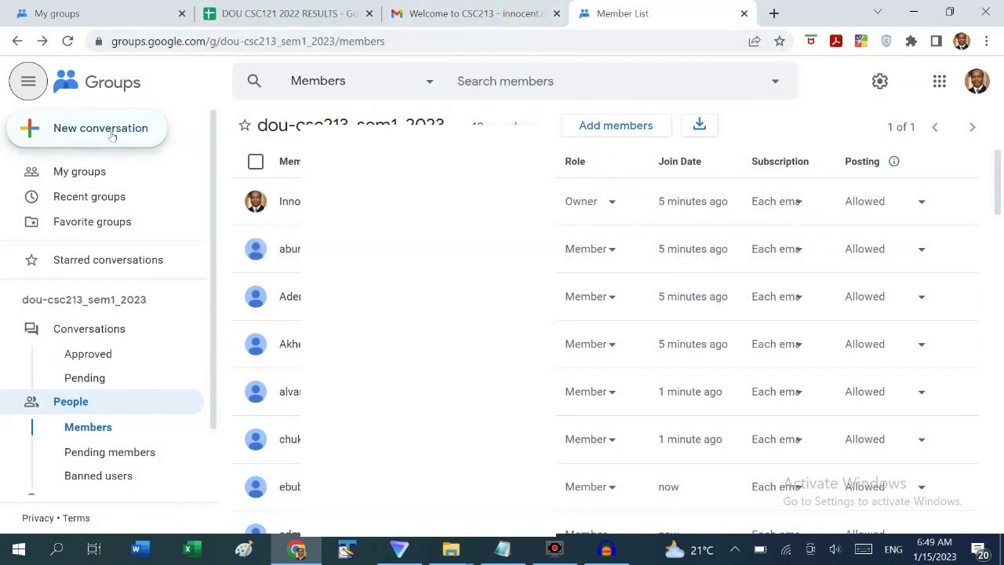
click(473, 553)
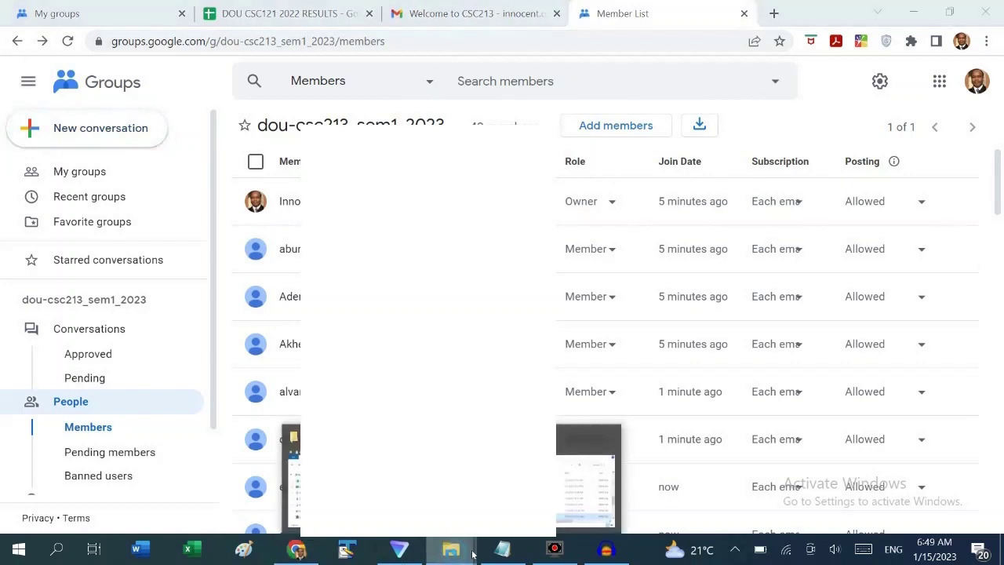
click(291, 478)
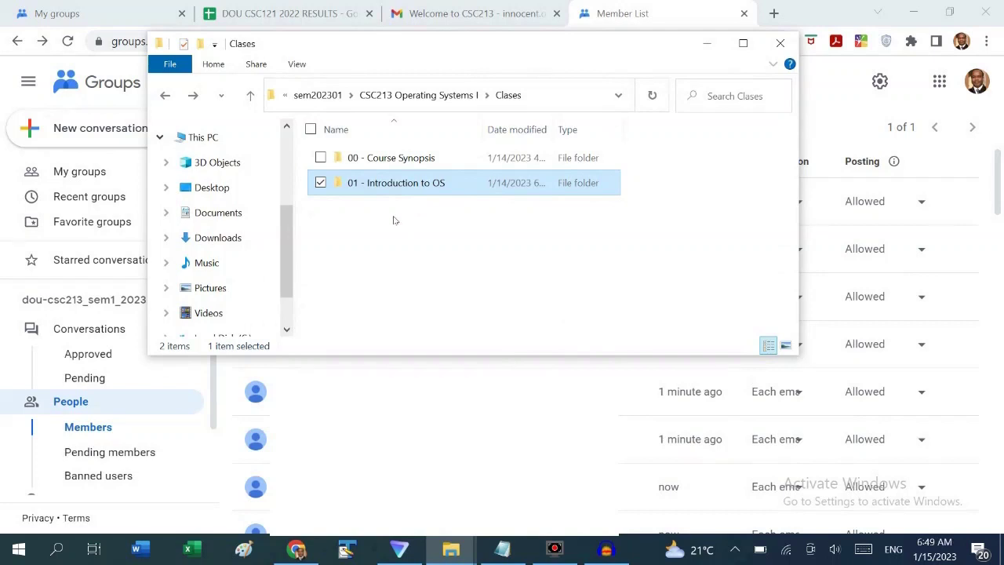
double_click(396, 159)
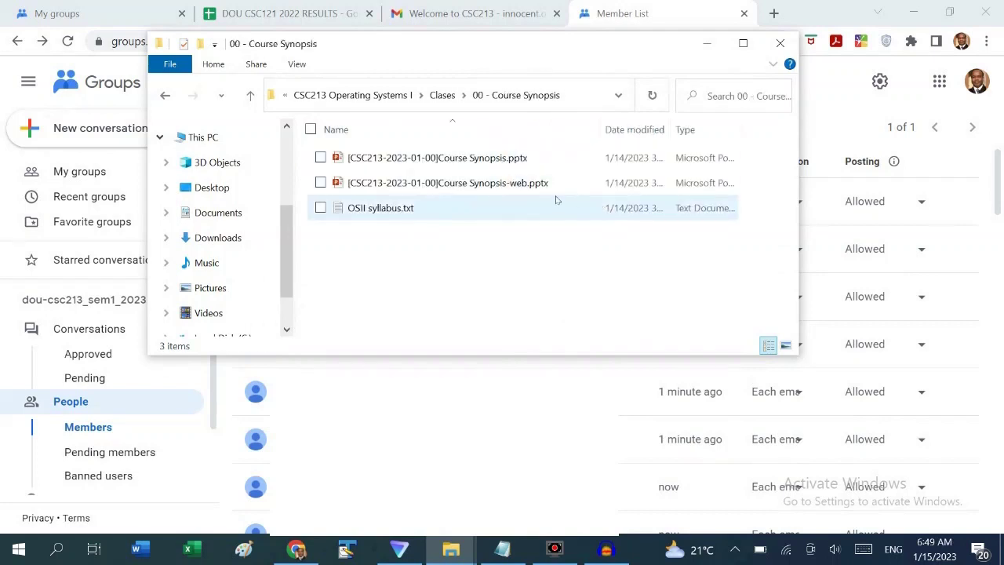
click(451, 161)
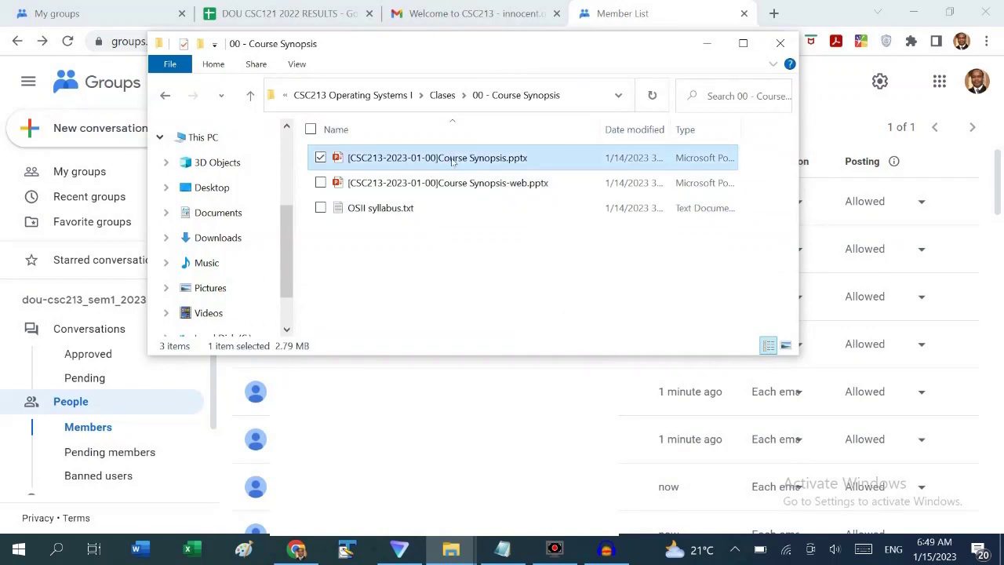
double_click(452, 160)
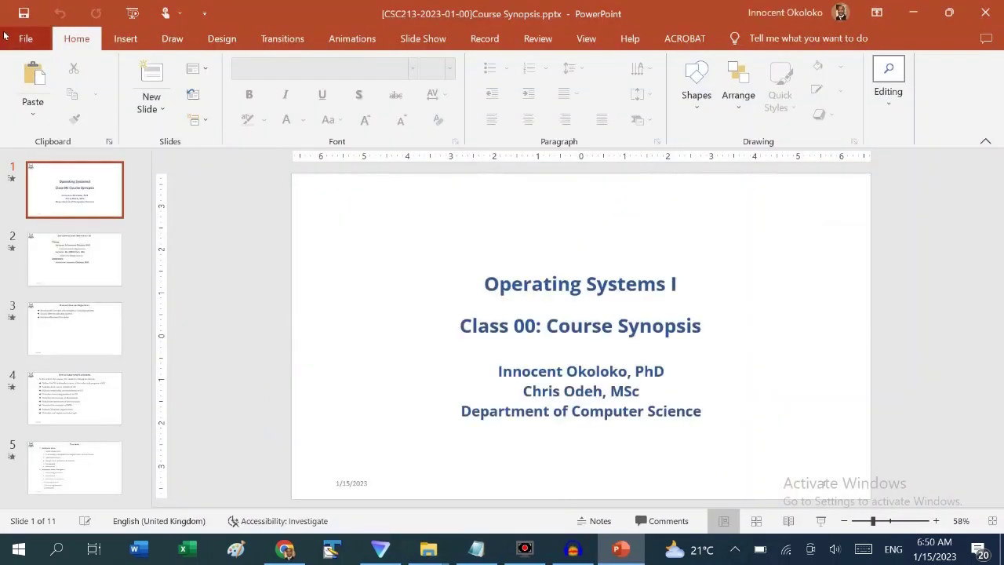
Save the deck as PDF (*.pdf) into the 00 - Course Synopsis folder
click(23, 38)
click(55, 255)
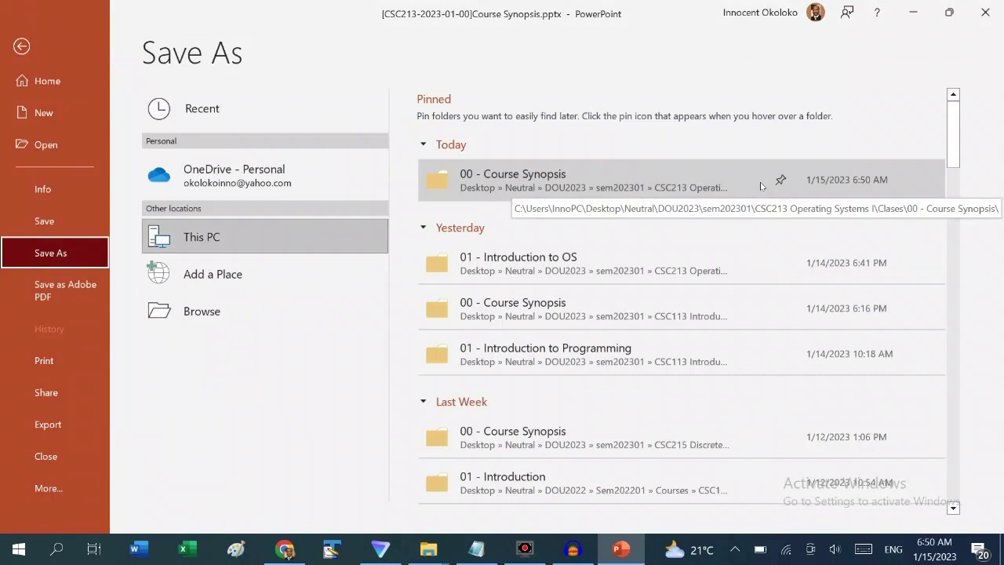
click(759, 185)
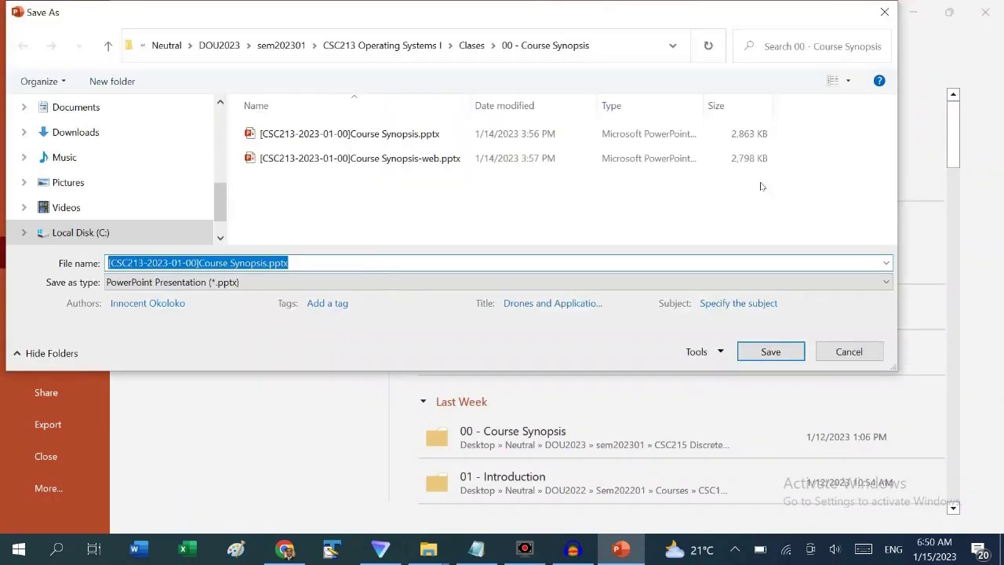
click(882, 282)
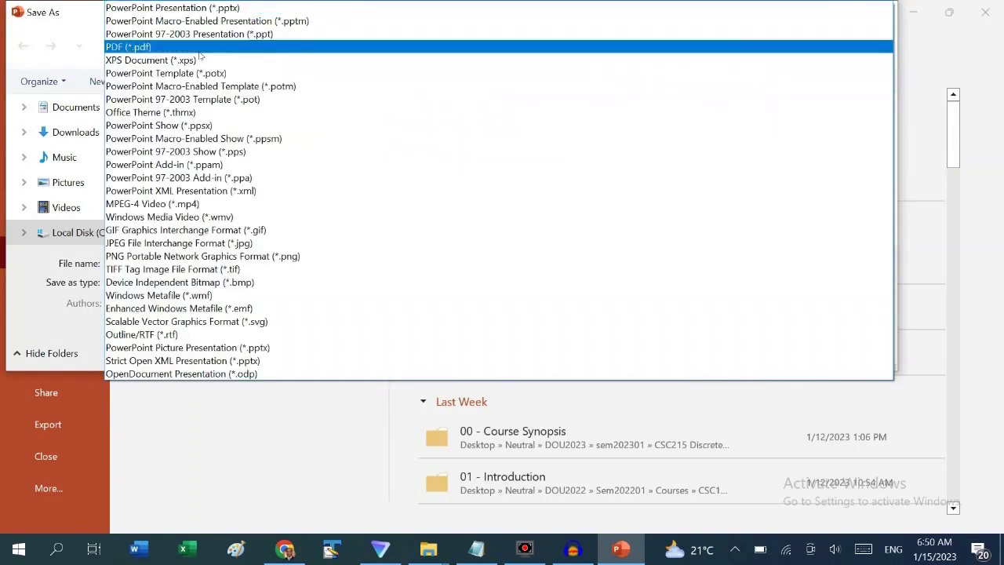
click(870, 47)
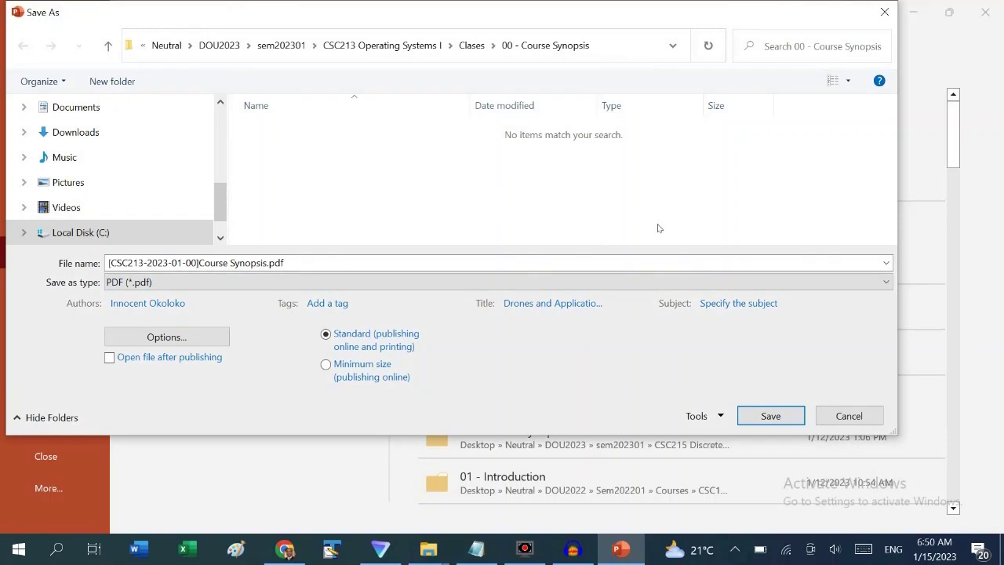
click(769, 416)
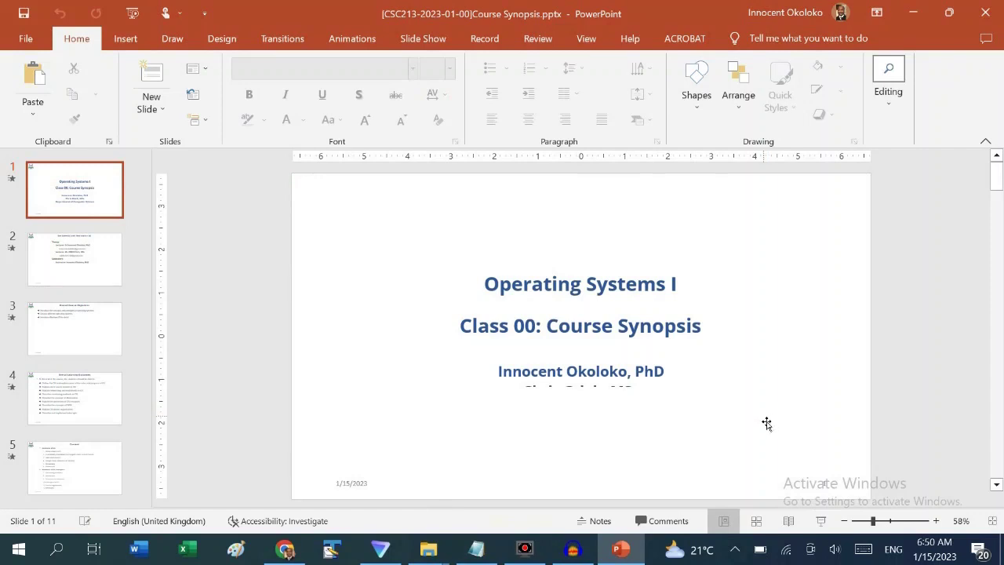
Check the newly saved Course Synopsis PDF in File Explorer, widening the date column
mouse_move(427, 545)
click(423, 524)
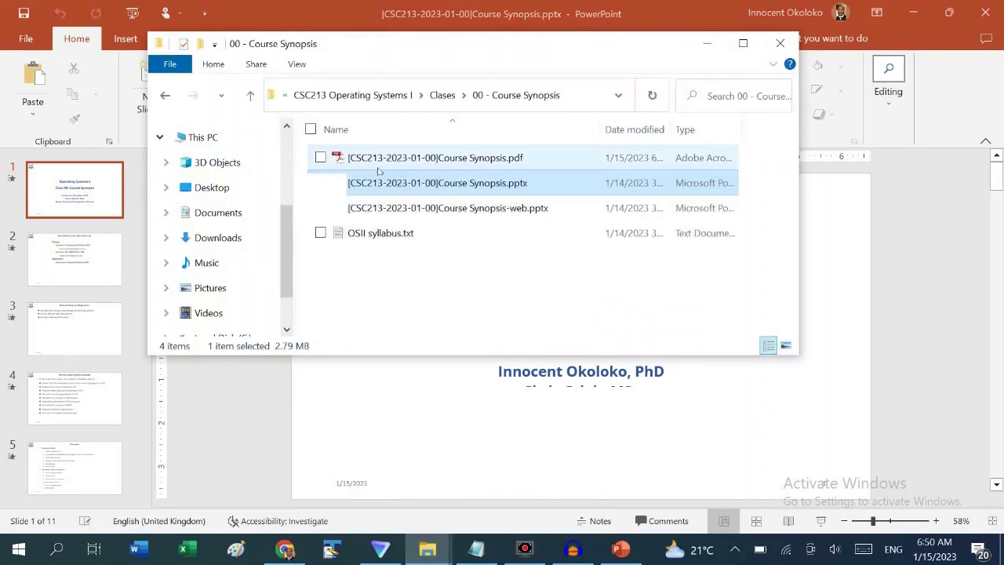
click(397, 159)
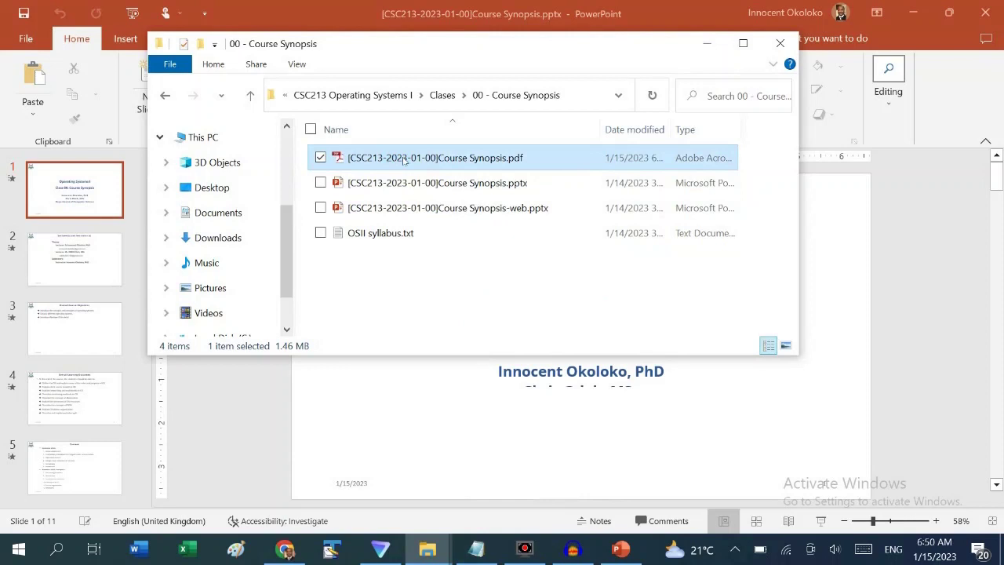
double_click(679, 140)
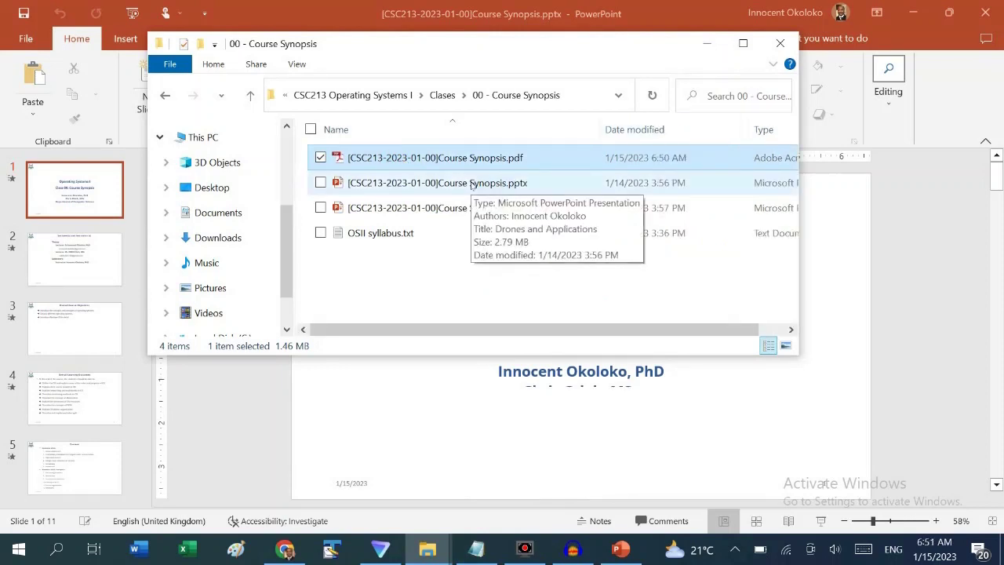
click(471, 183)
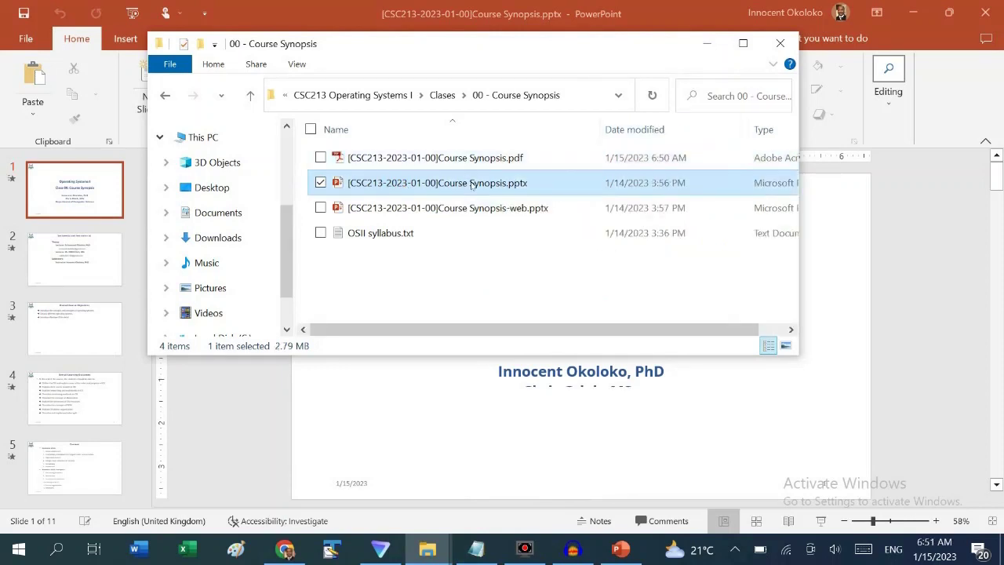
Minimize PowerPoint and the folder window, then start a new conversation in dou-csc213_sem1_2023
click(922, 14)
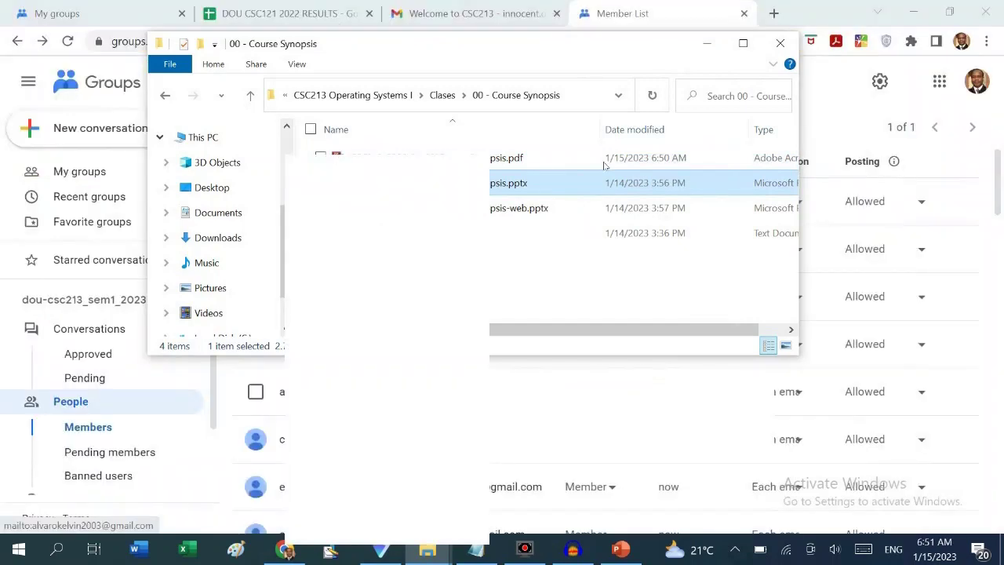
click(706, 43)
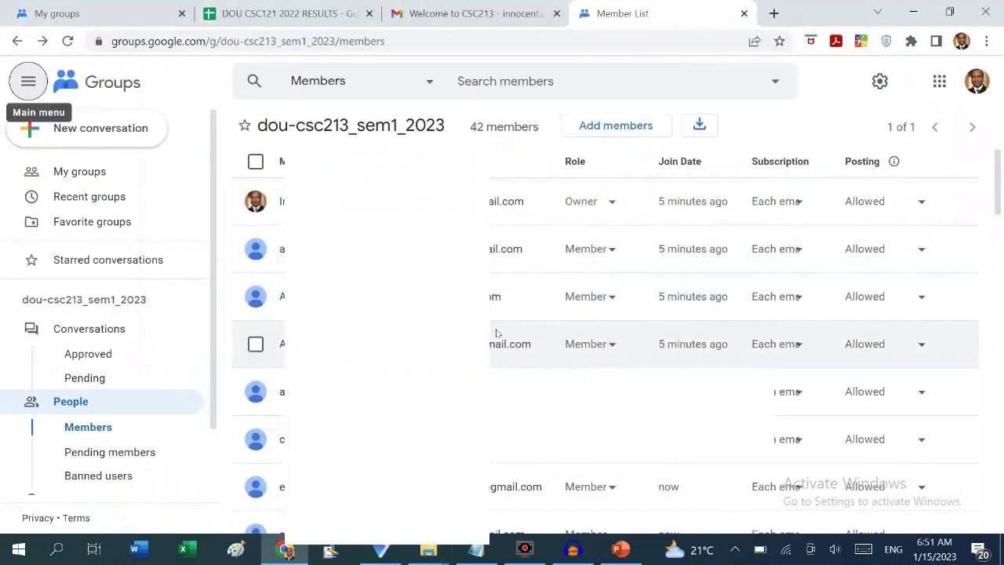
click(84, 135)
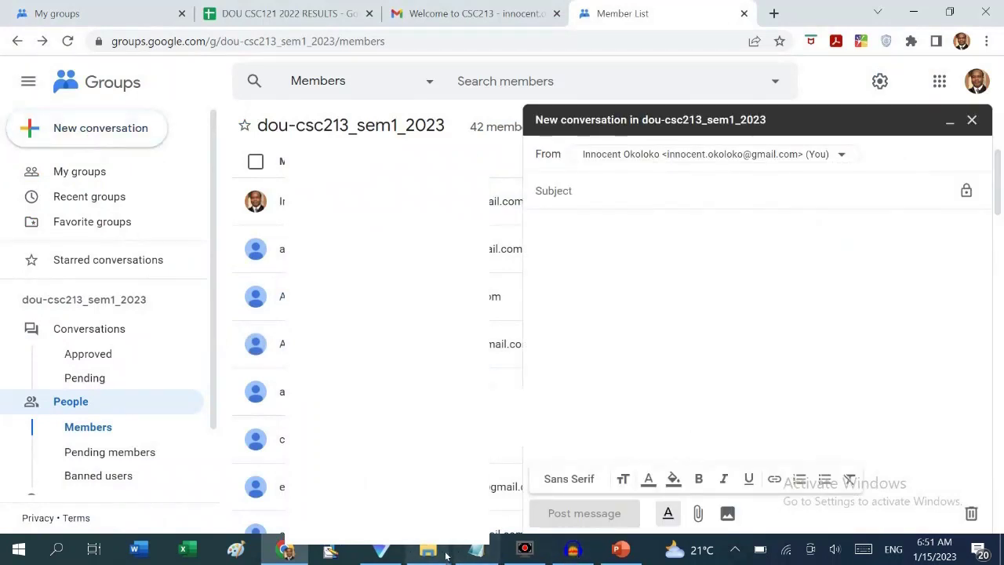
mouse_move(427, 553)
click(509, 486)
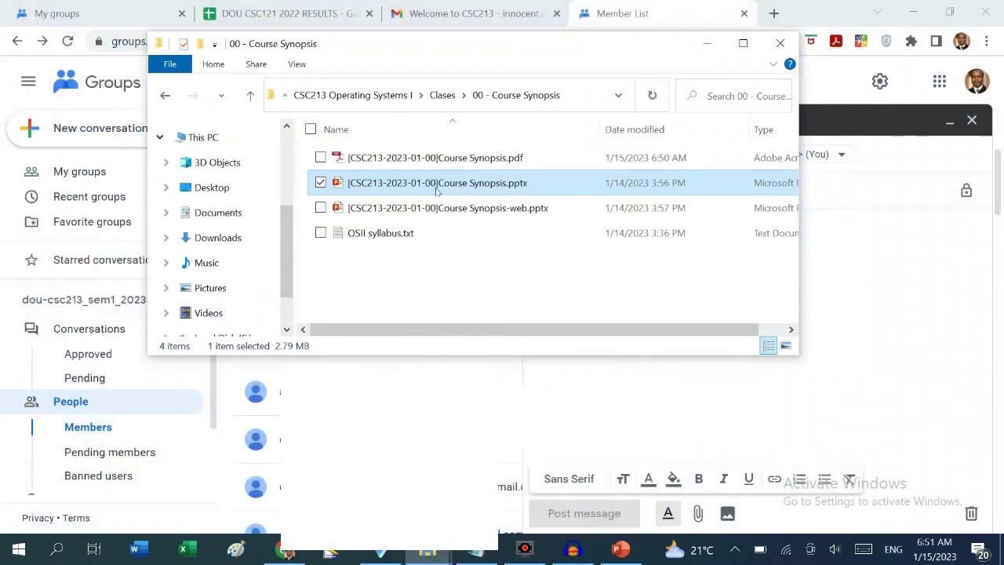
right_click(439, 188)
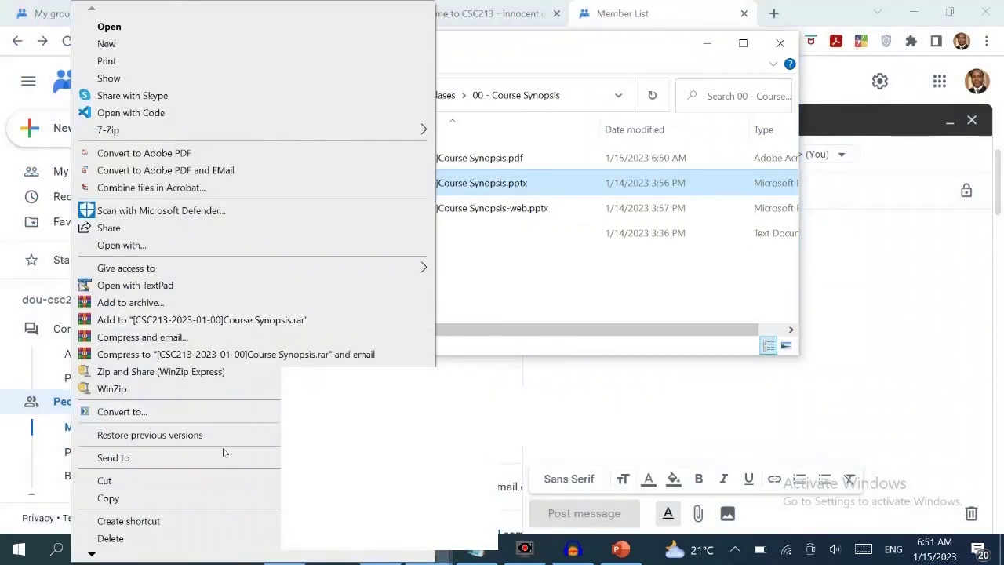
scroll(223, 452, down, 3)
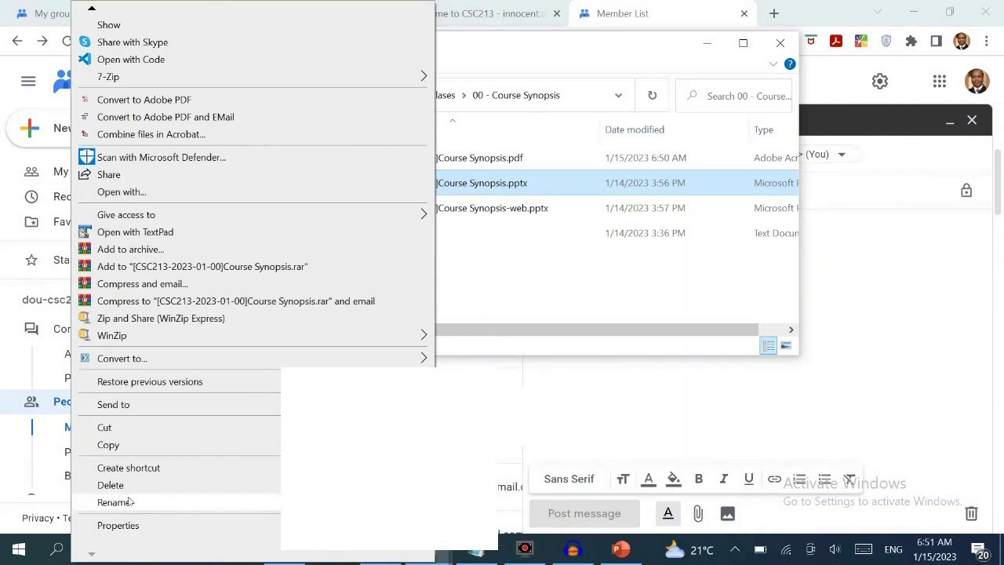
click(129, 502)
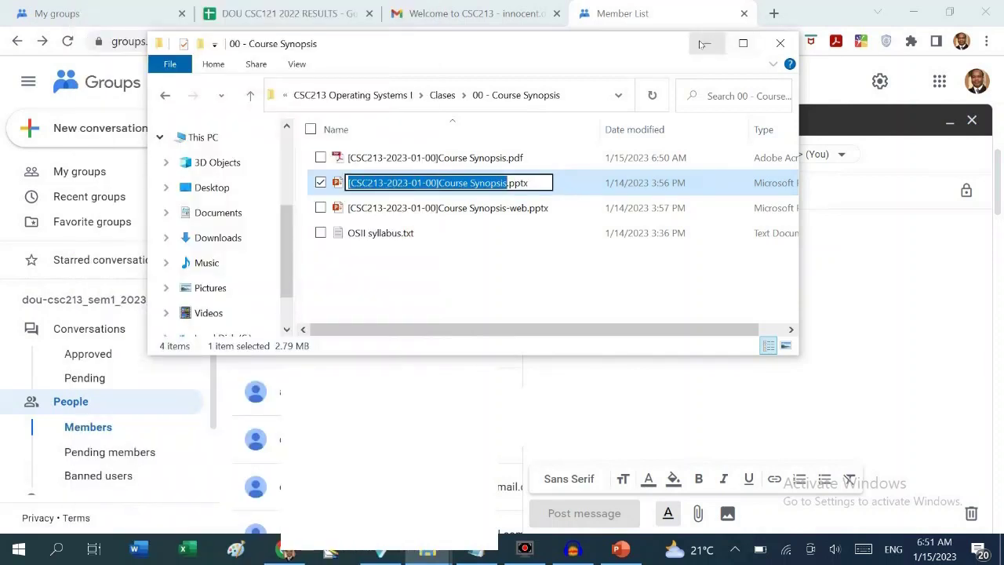
key(ctrl+x)
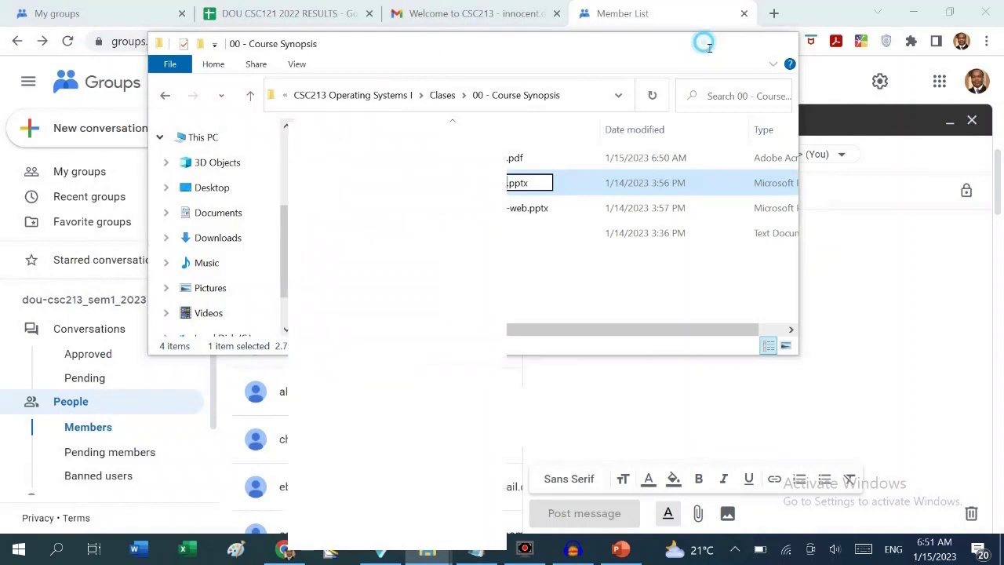
key(alt+Tab)
click(647, 194)
key(ctrl+v)
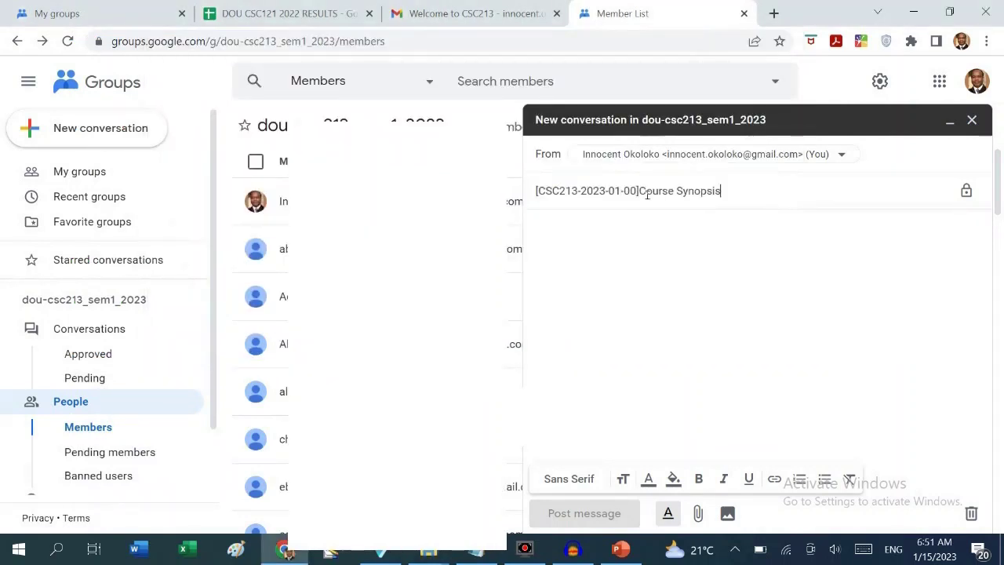
click(699, 514)
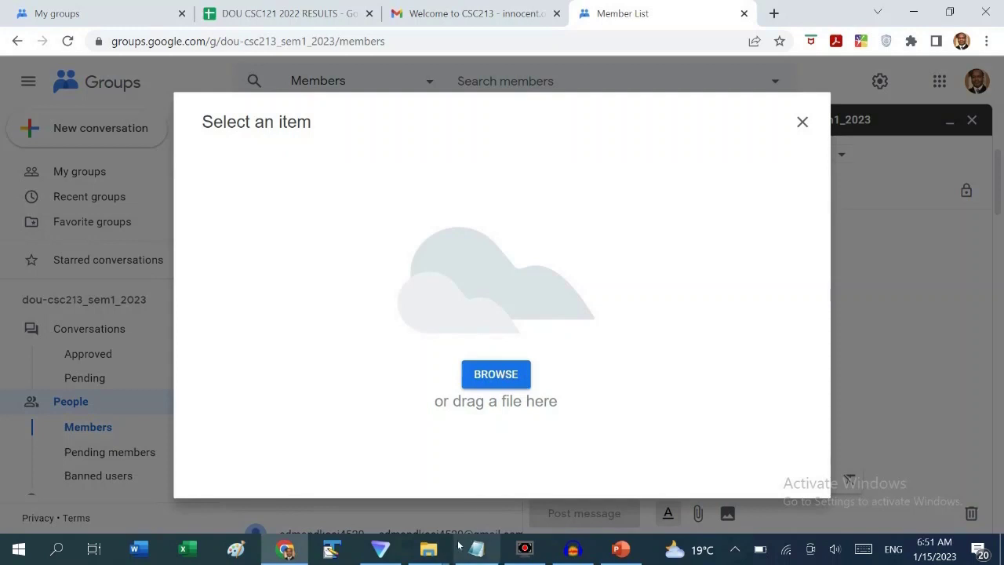
click(432, 549)
click(396, 487)
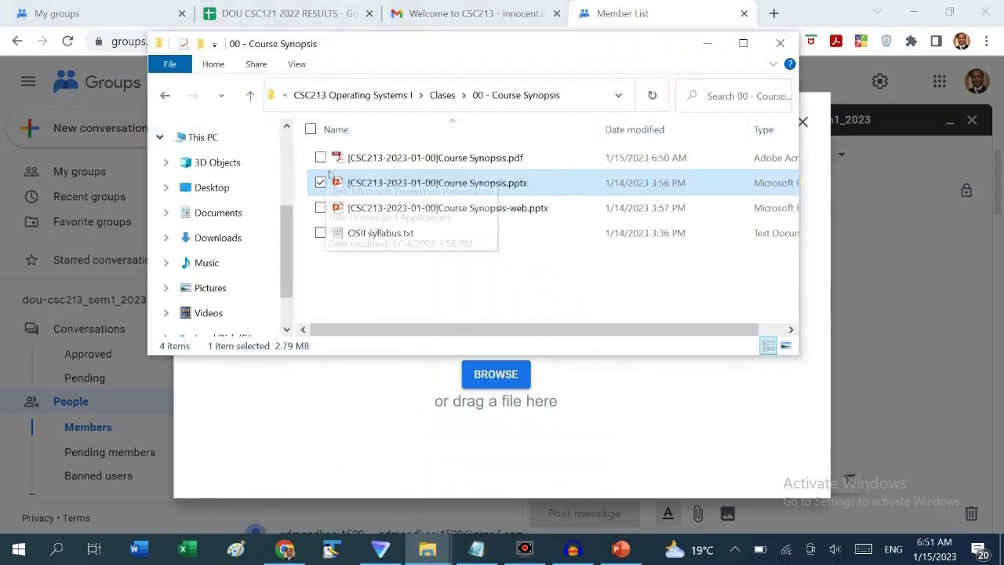
ctrl+click(380, 164)
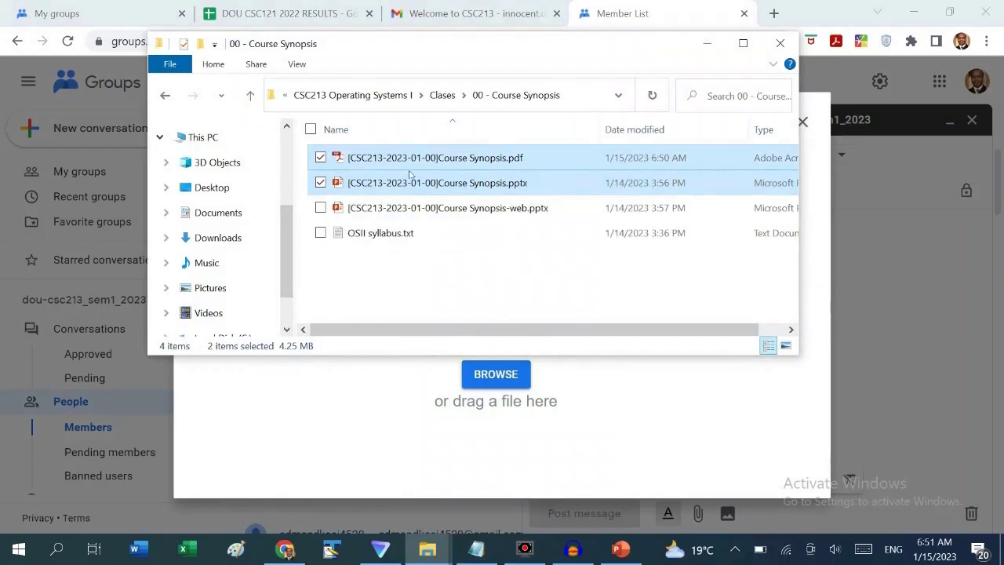
drag(440, 173, 499, 432)
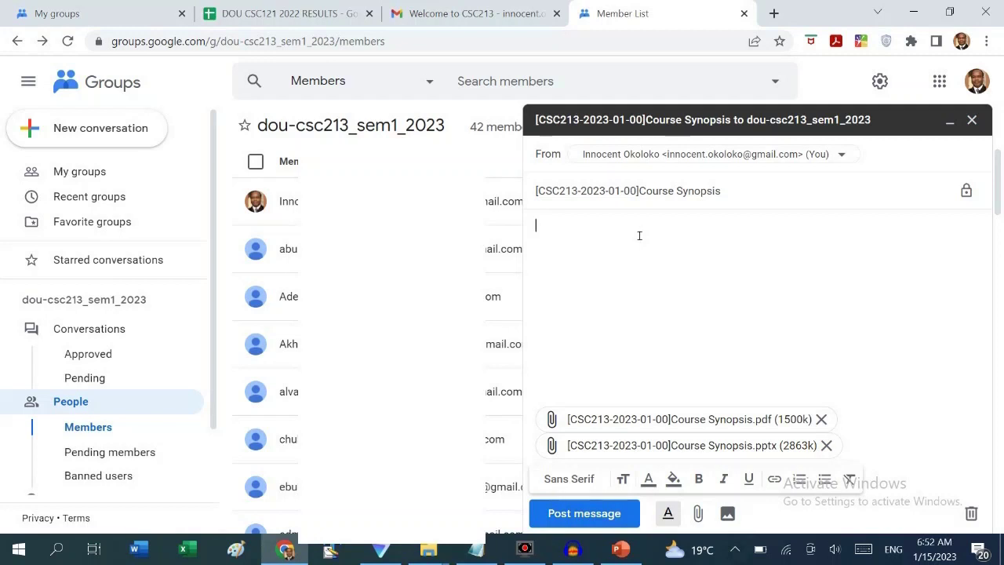
Publish the Course Synopsis post and view the group's Conversations list
click(606, 513)
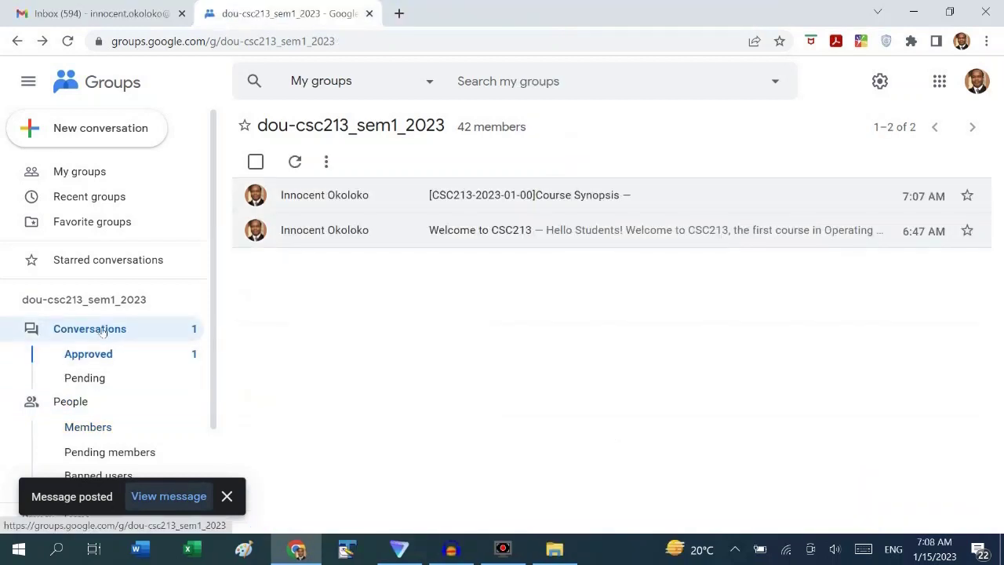
click(102, 331)
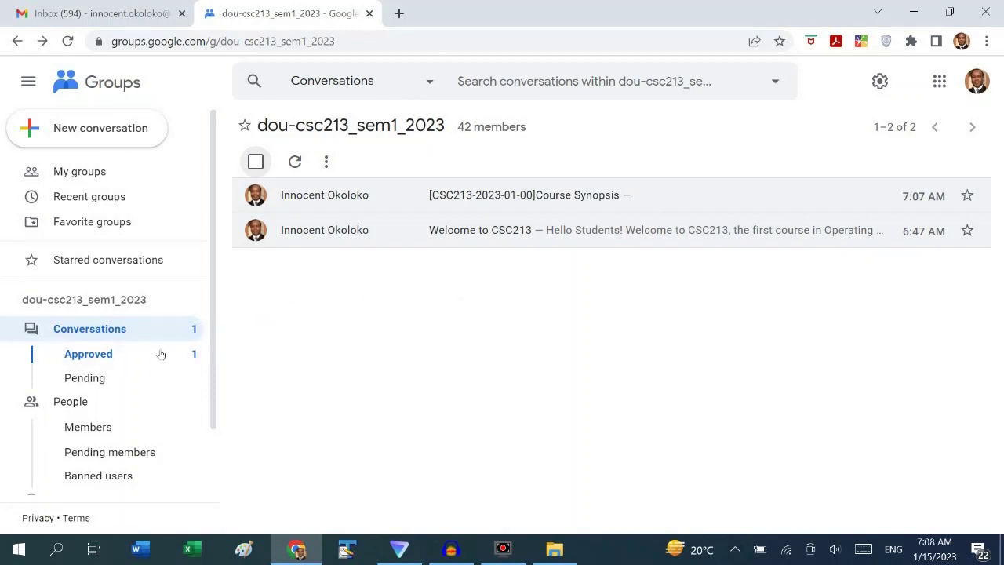
Reload the dou-csc213_sem1_2023 conversations list, then go to the Gmail inbox tab
click(99, 333)
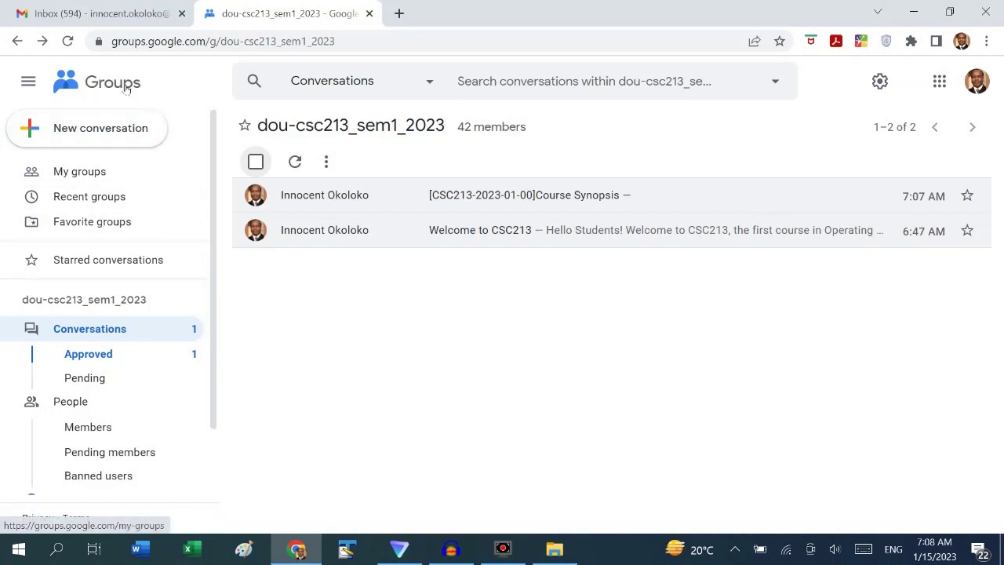
click(138, 13)
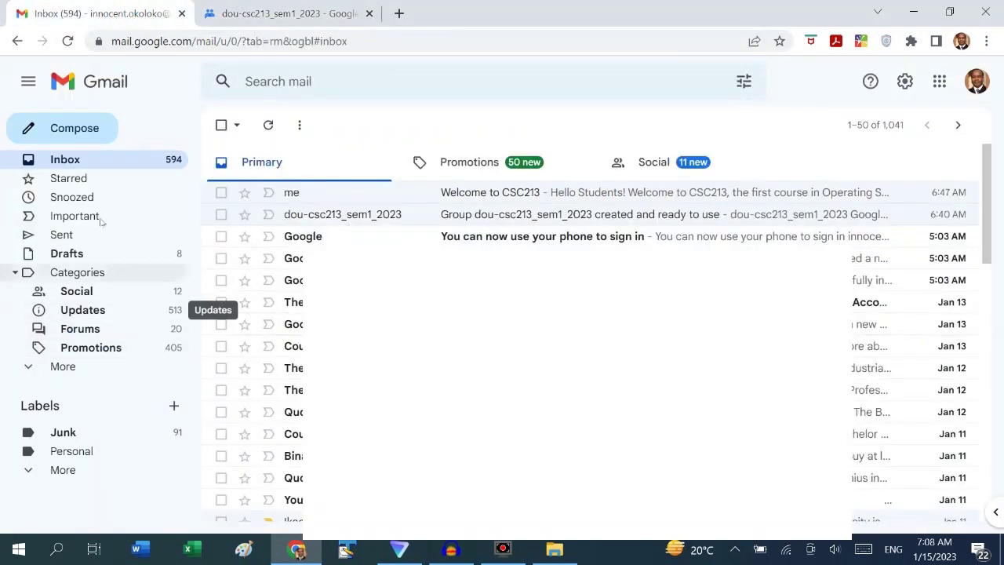
Refresh the Gmail inbox, return to the group's conversations, and bring the course folder window up
click(67, 40)
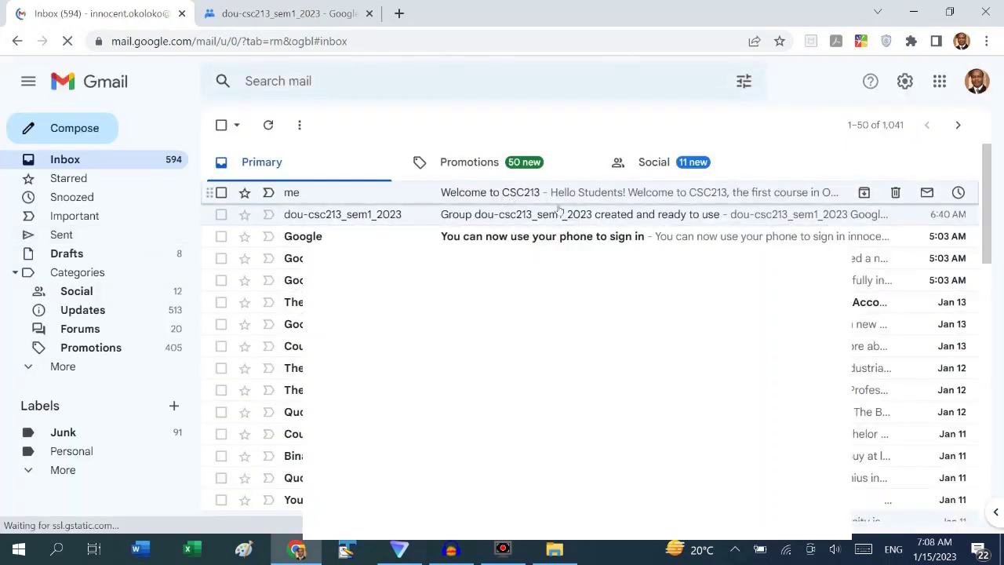
click(298, 14)
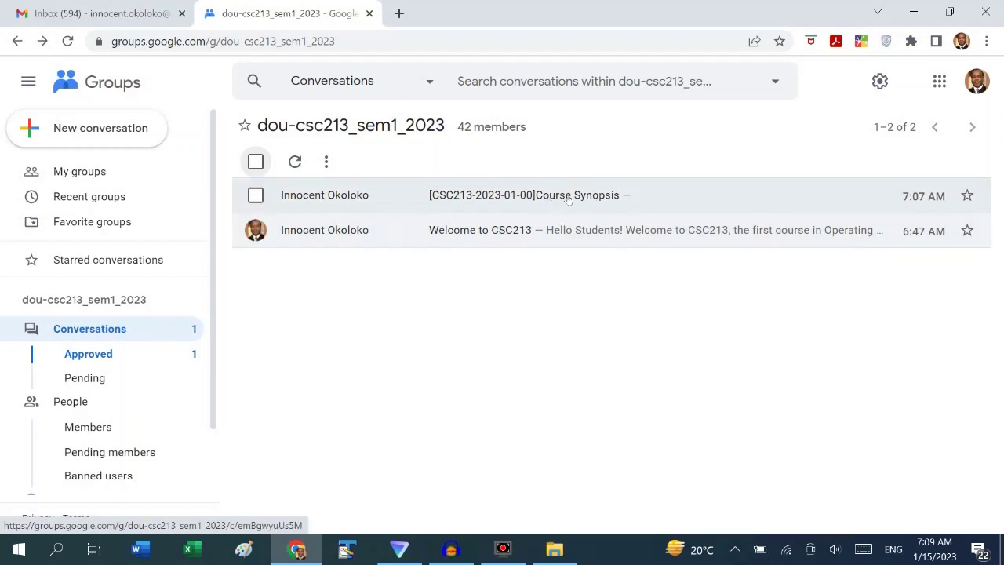
click(554, 549)
Go up to Clases, open 01 - Introduction to OS, and select the Introduction to OS.pptx deck
click(451, 64)
double_click(298, 156)
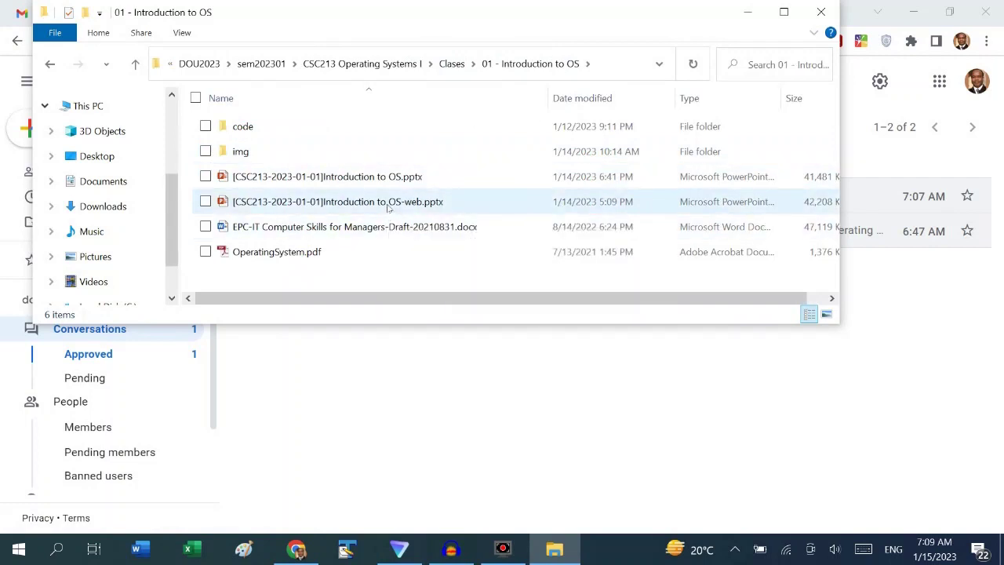
click(384, 185)
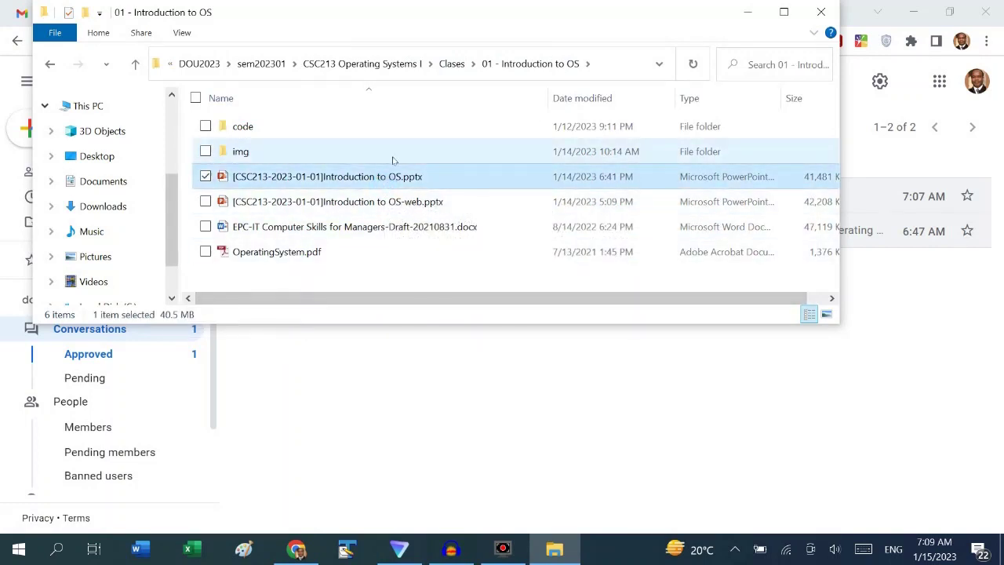
double_click(381, 183)
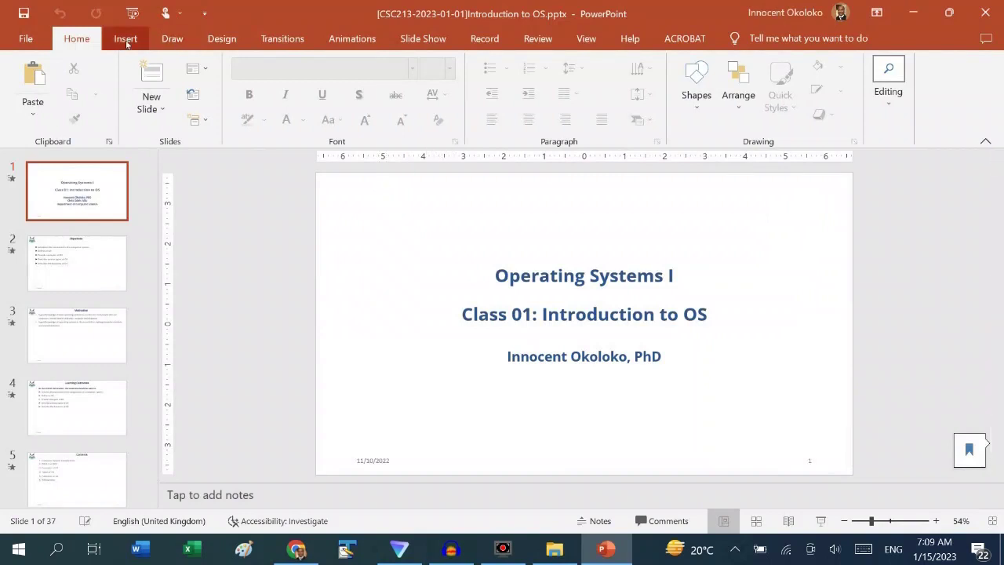
click(26, 39)
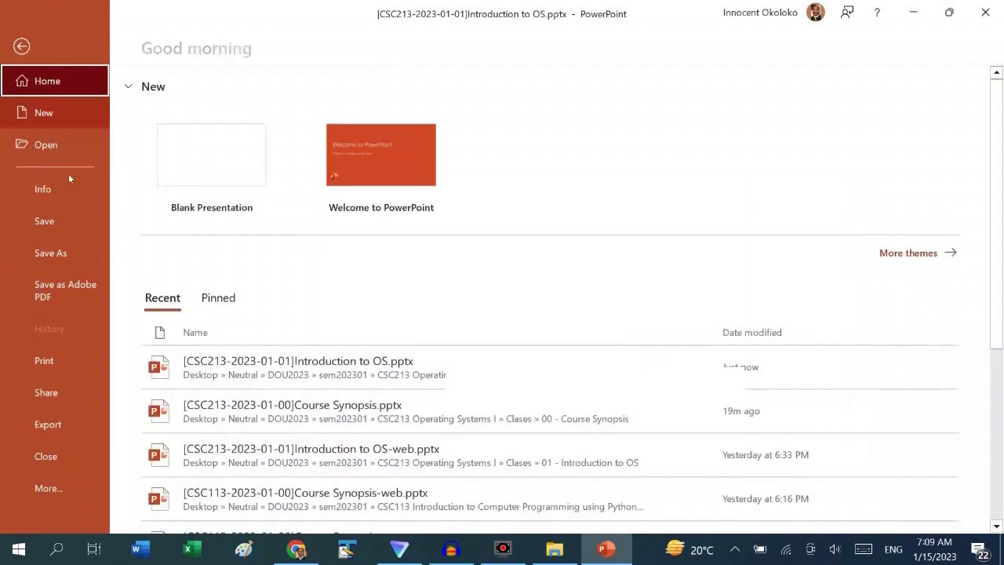
Save an Adobe PDF copy of the Introduction to OS slides, verify it in Explorer, and return to Chrome
click(51, 253)
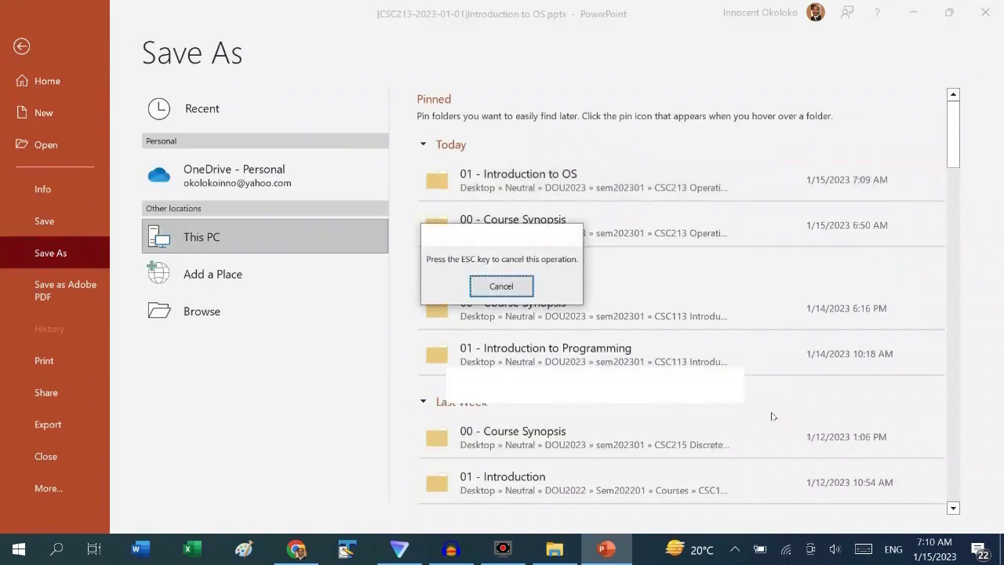
key(Escape)
key(Escape)
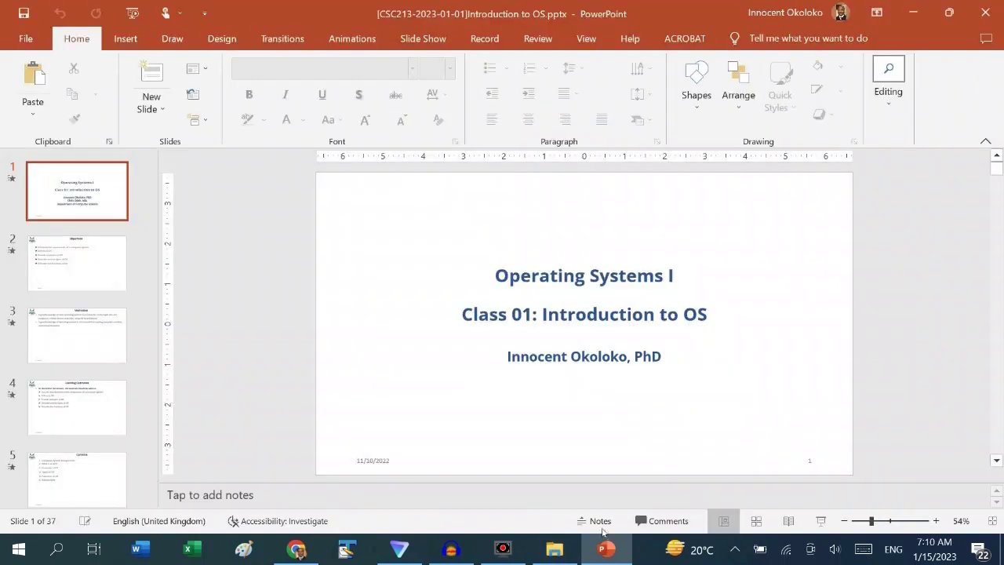
click(554, 548)
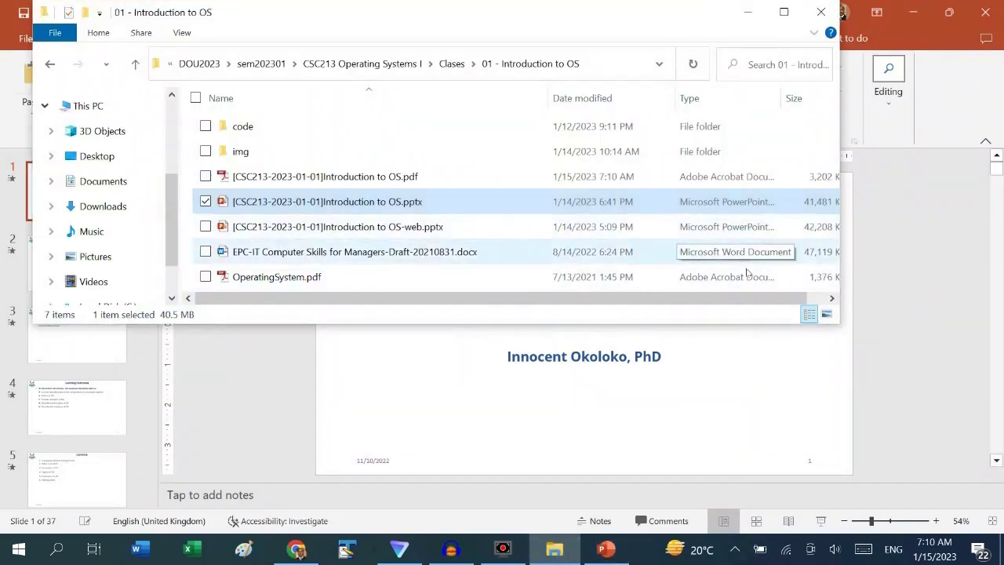
click(390, 179)
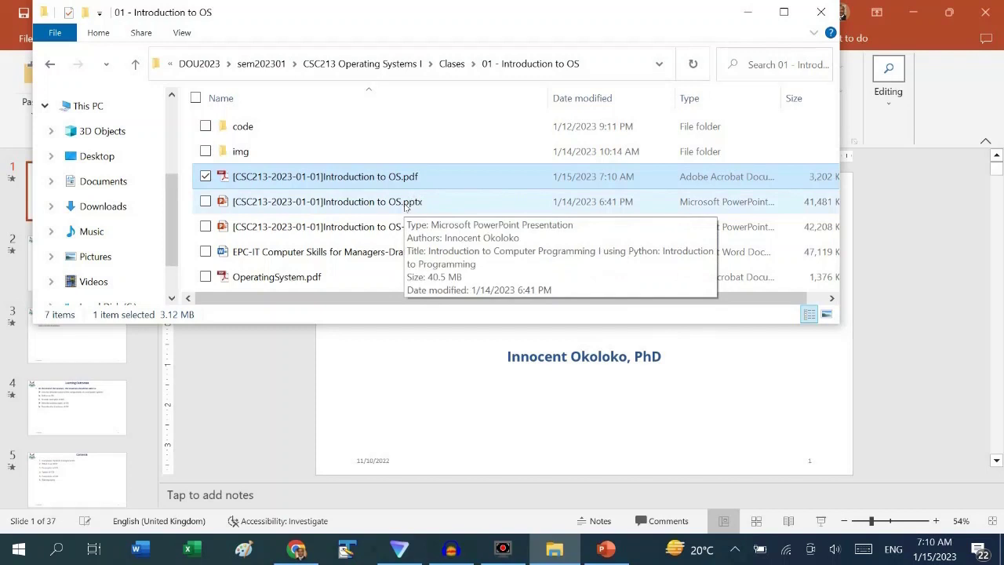
click(754, 13)
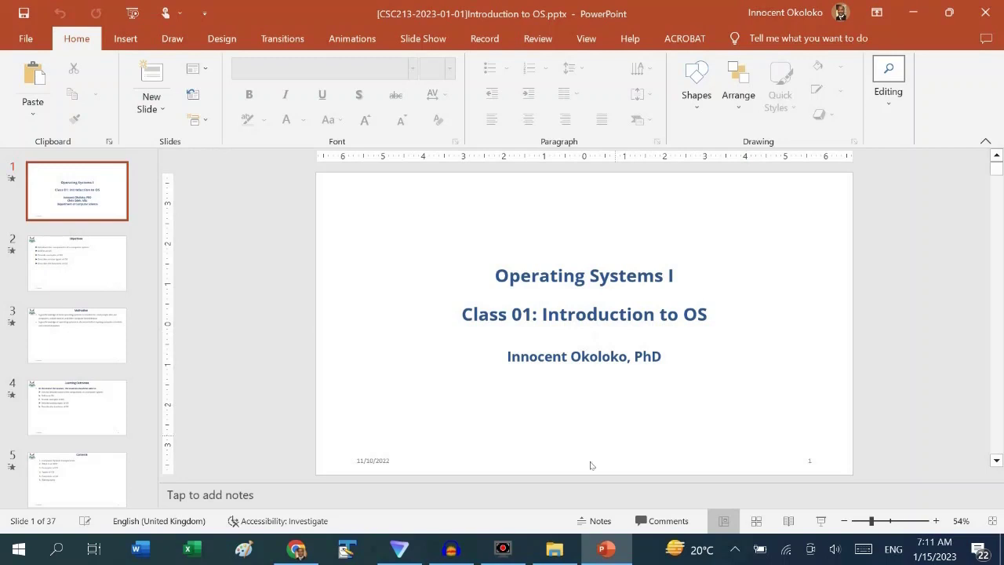
click(297, 549)
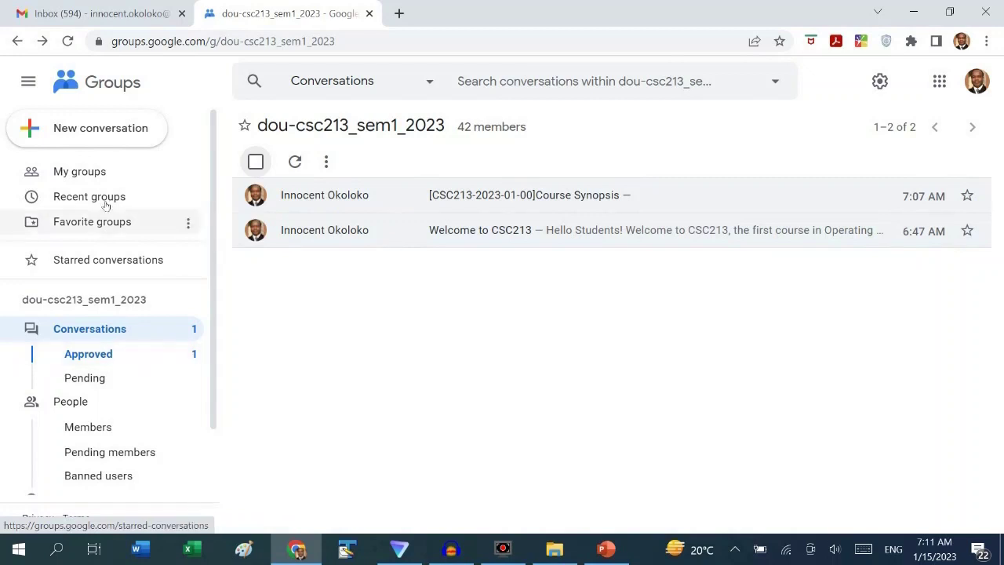
click(86, 128)
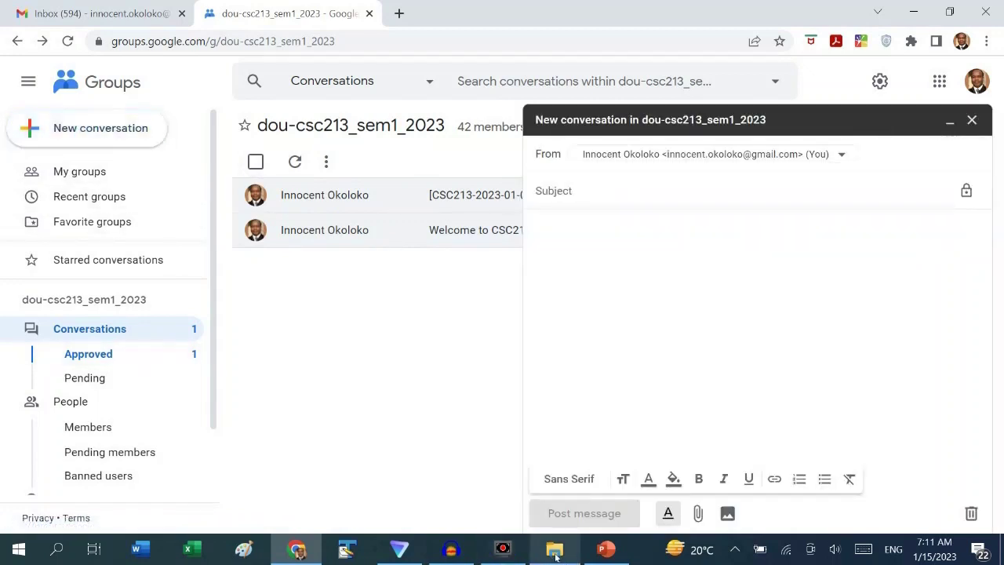
click(555, 548)
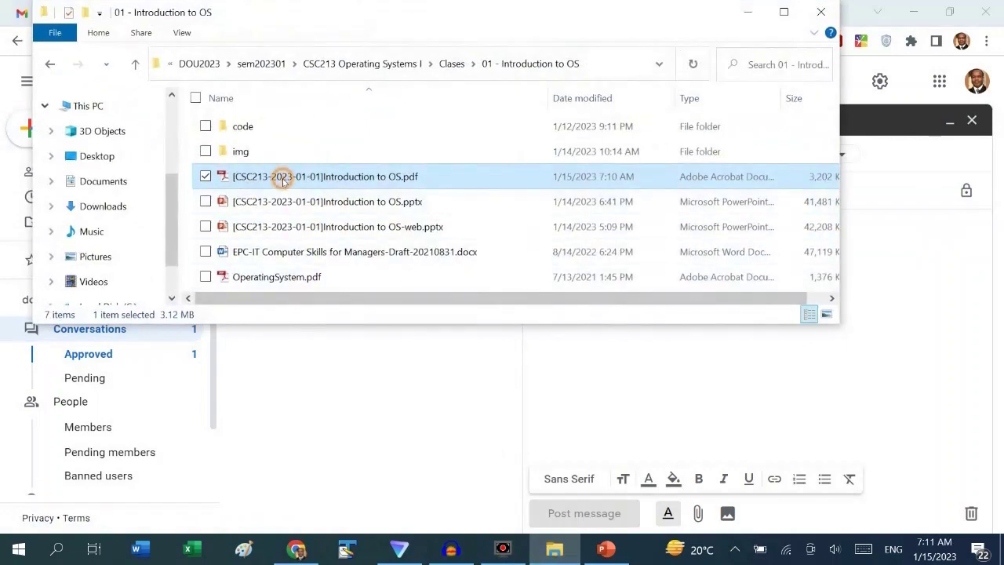
right_click(282, 177)
click(43, 499)
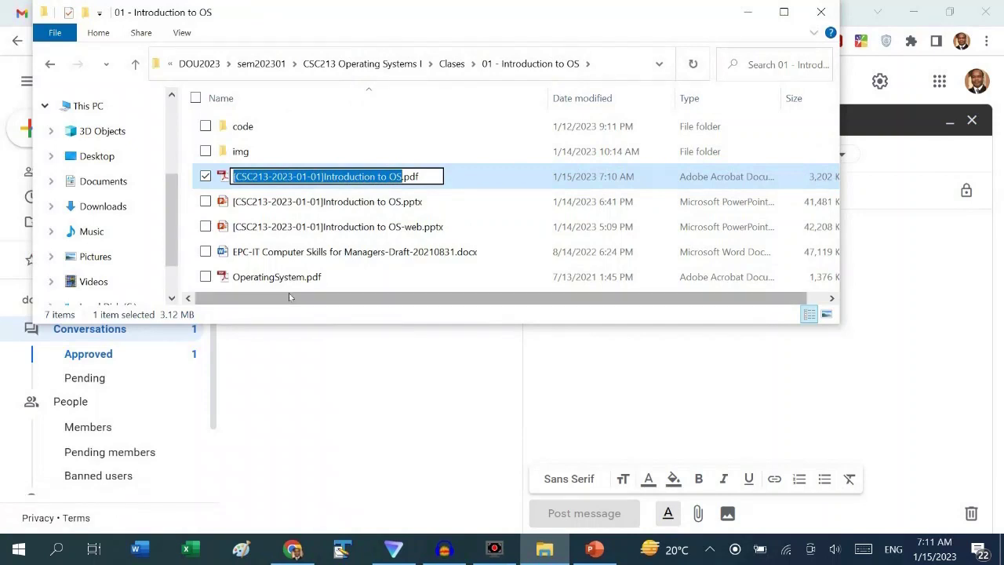
click(747, 12)
click(619, 192)
key(ctrl+v)
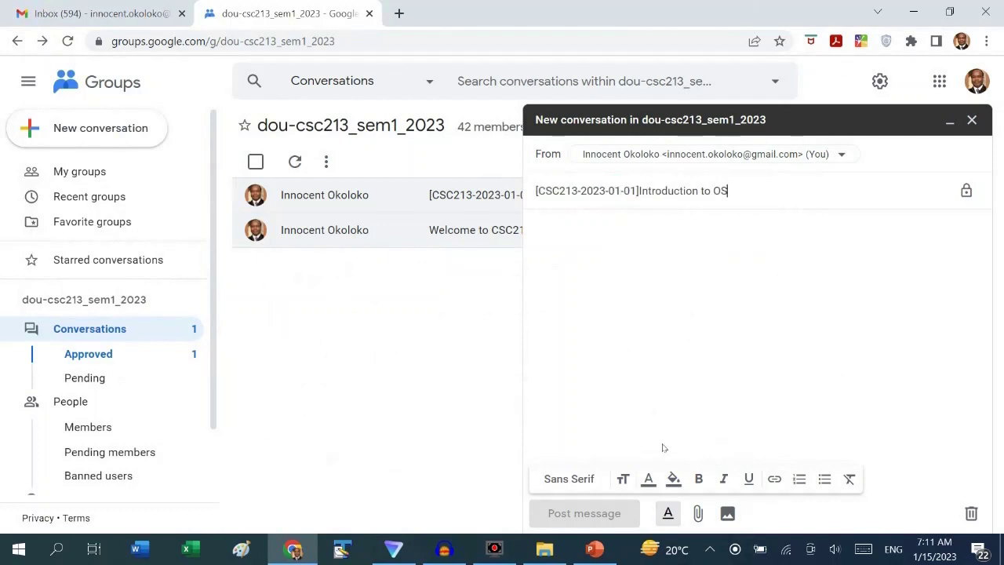
Attach the Introduction to OS PDF by dragging it from File Explorer, then post the message
click(698, 513)
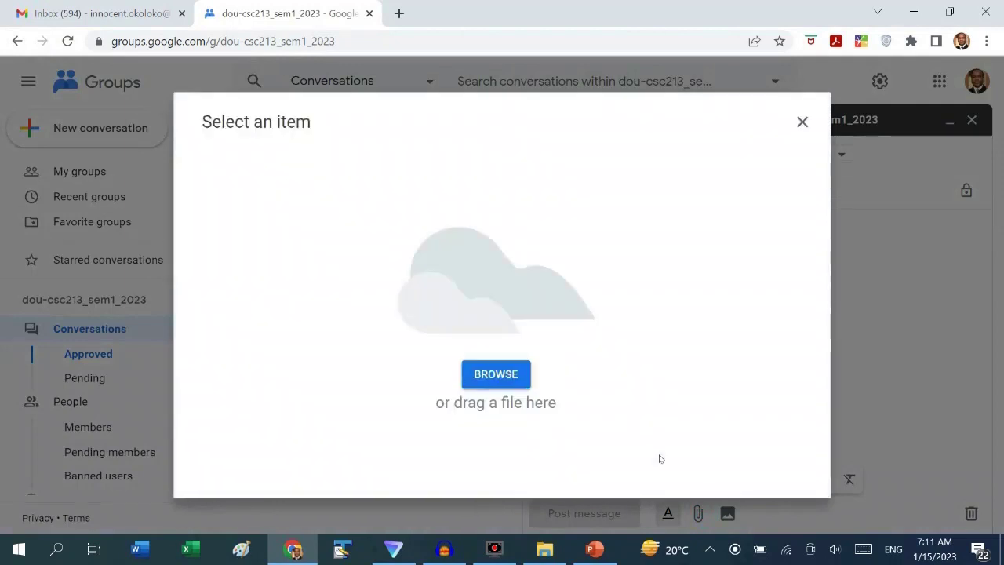
mouse_move(551, 555)
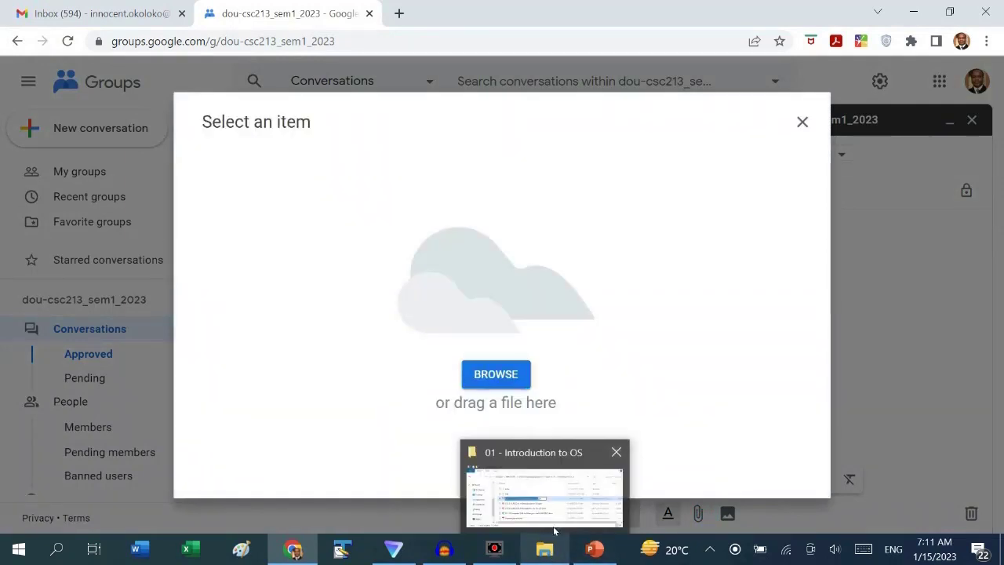
click(554, 531)
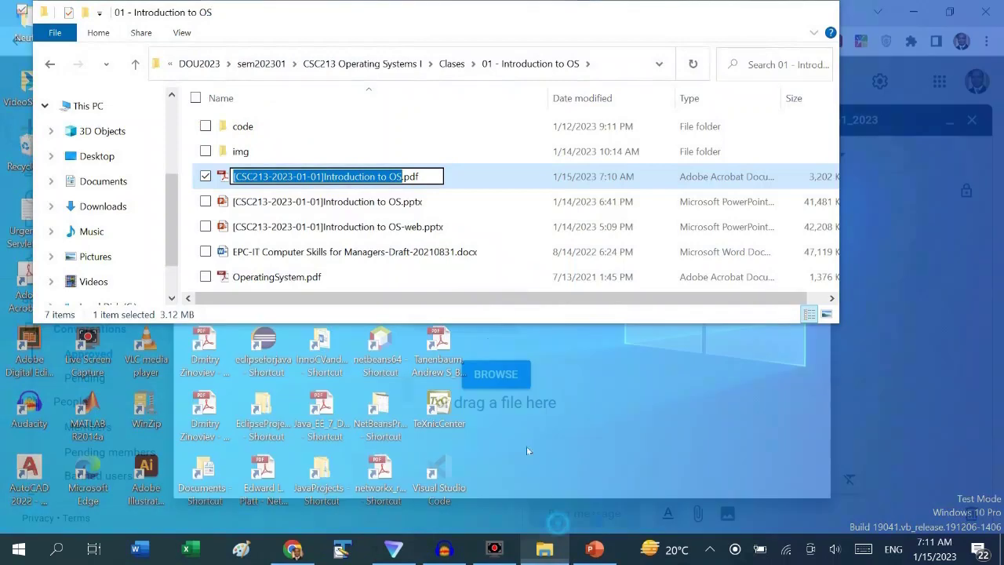
key(Escape)
click(330, 175)
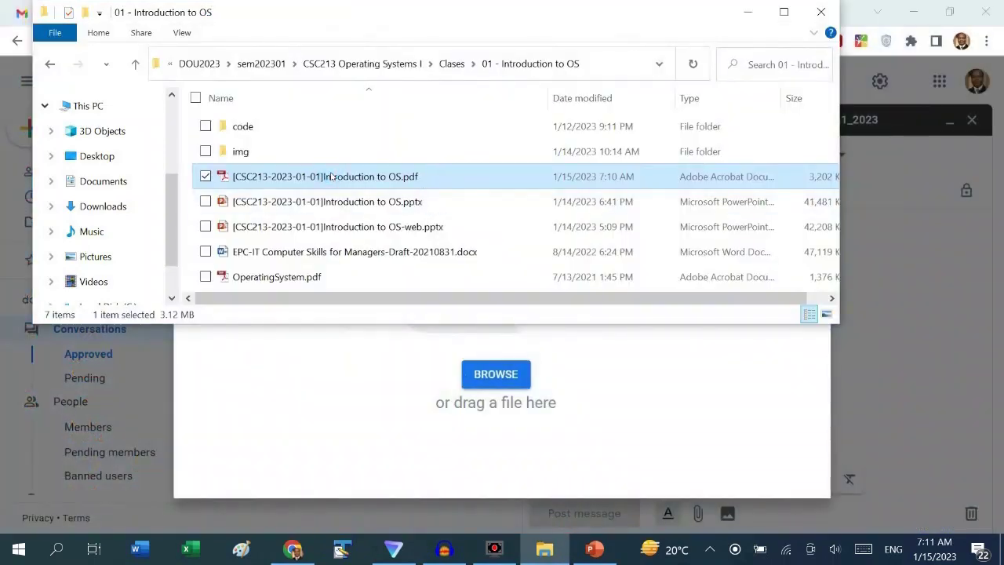
drag(845, 203, 925, 203)
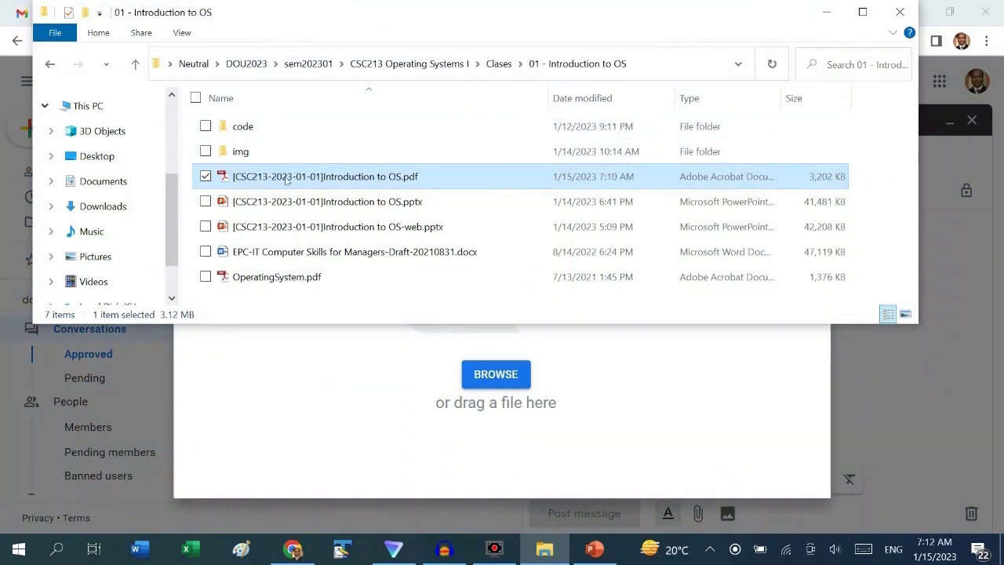
drag(286, 175, 504, 409)
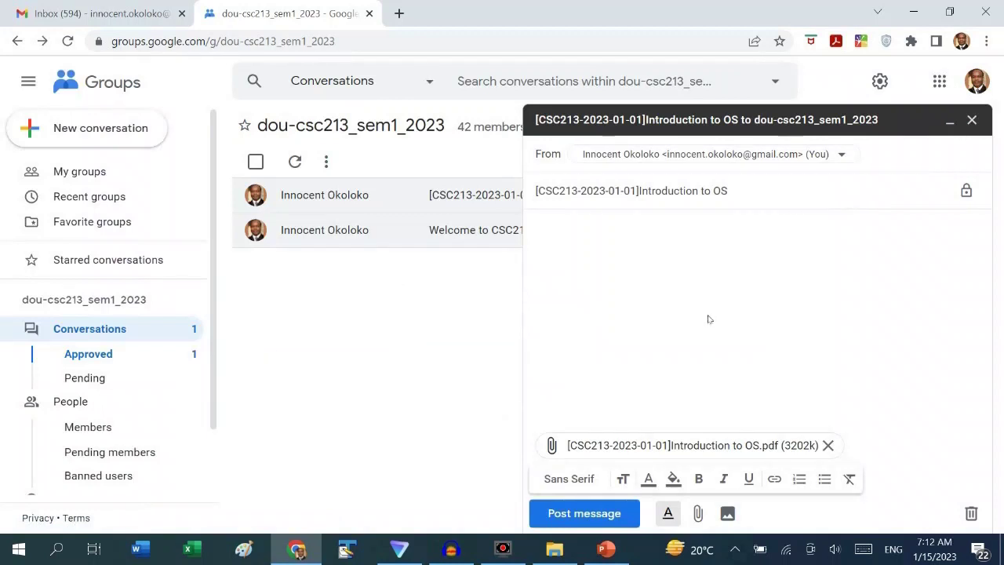
click(599, 514)
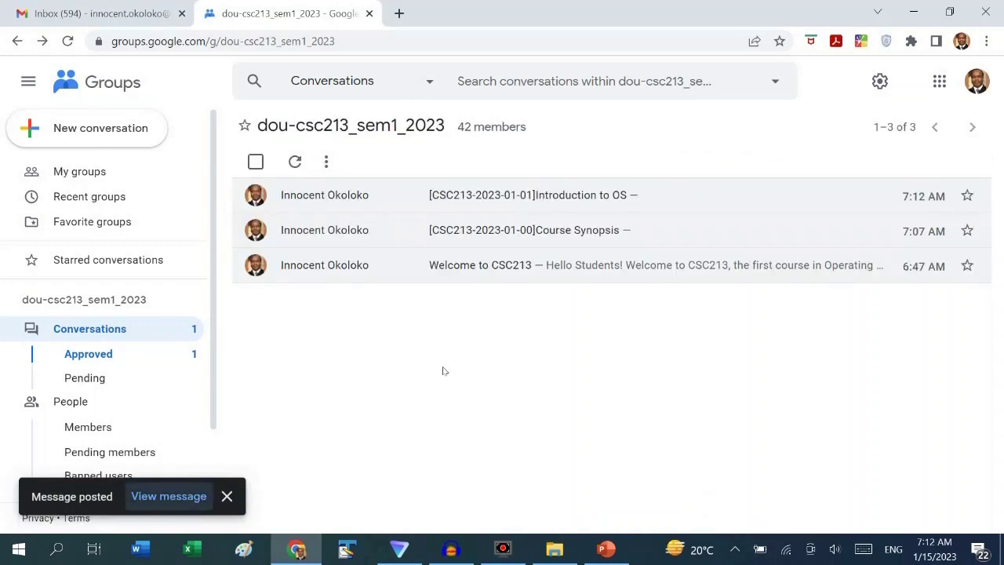
Refresh the conversations, open the Introduction to OS post to see its PDF, then go back
click(105, 335)
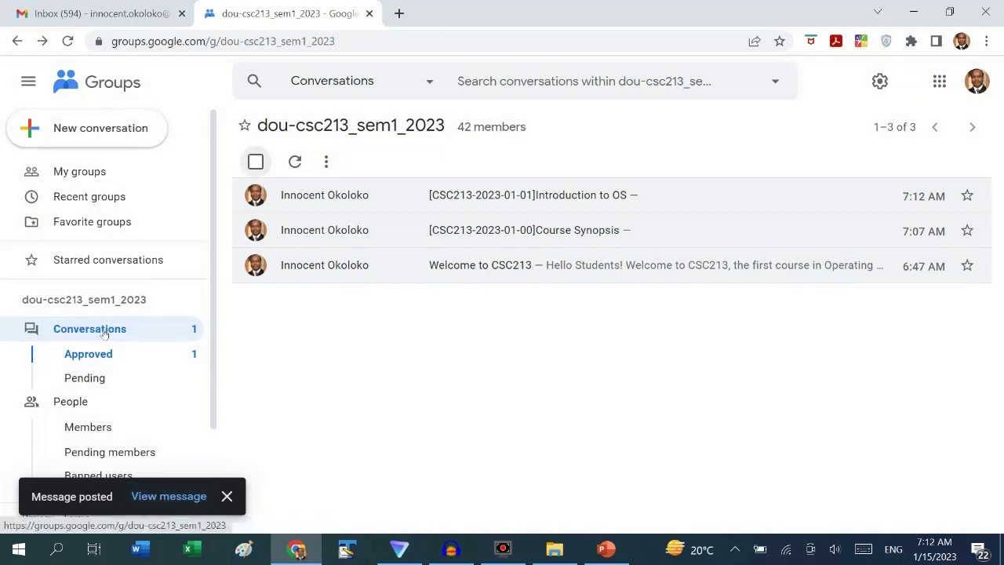
click(547, 200)
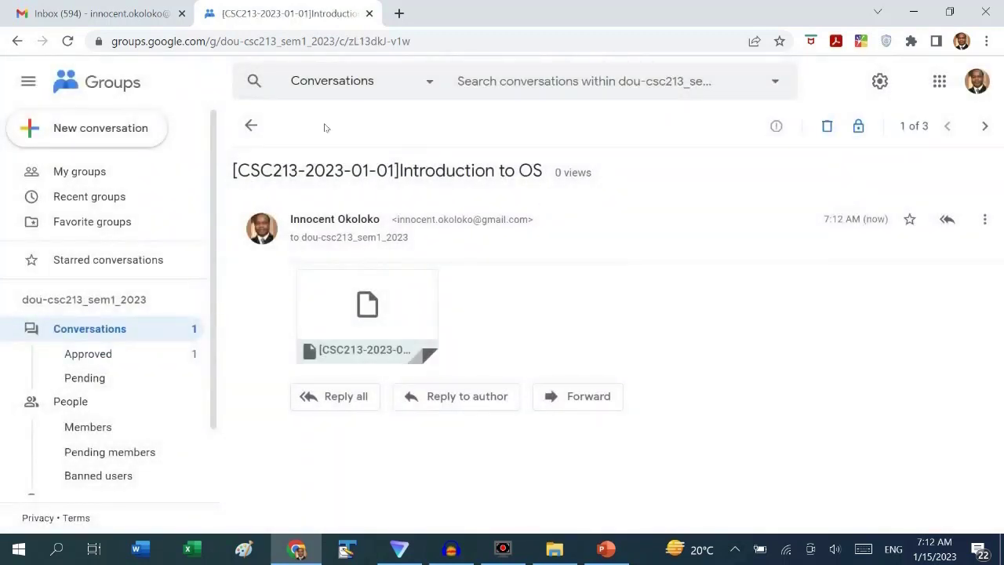
click(251, 124)
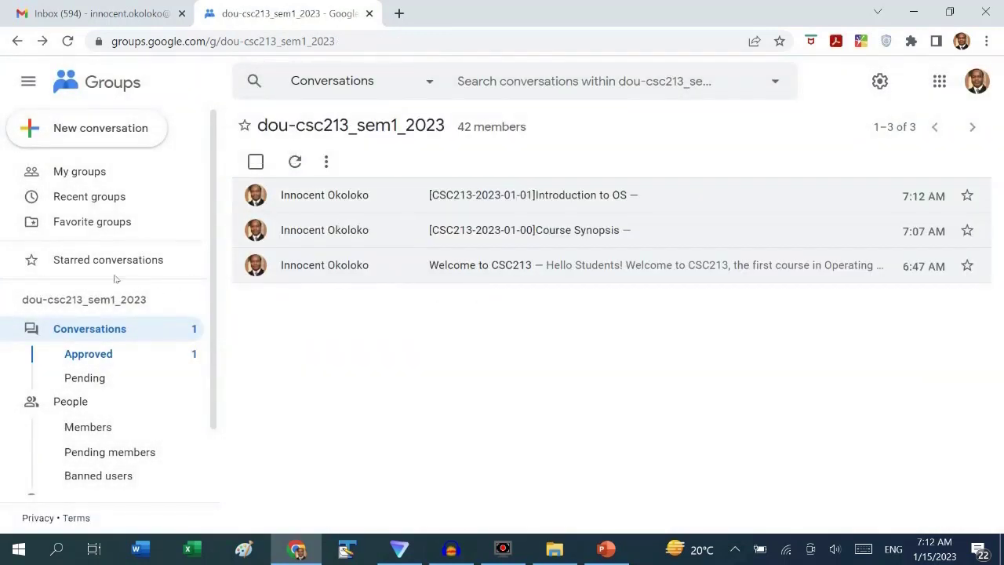
Reload Gmail, open the Spam folder under More, and select the Introduction to OS message
click(106, 13)
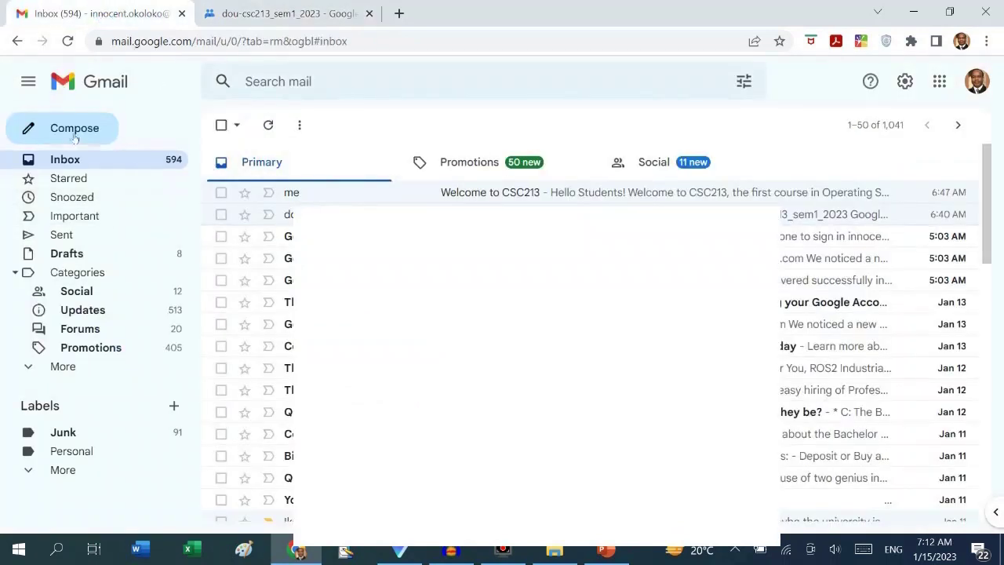
click(68, 40)
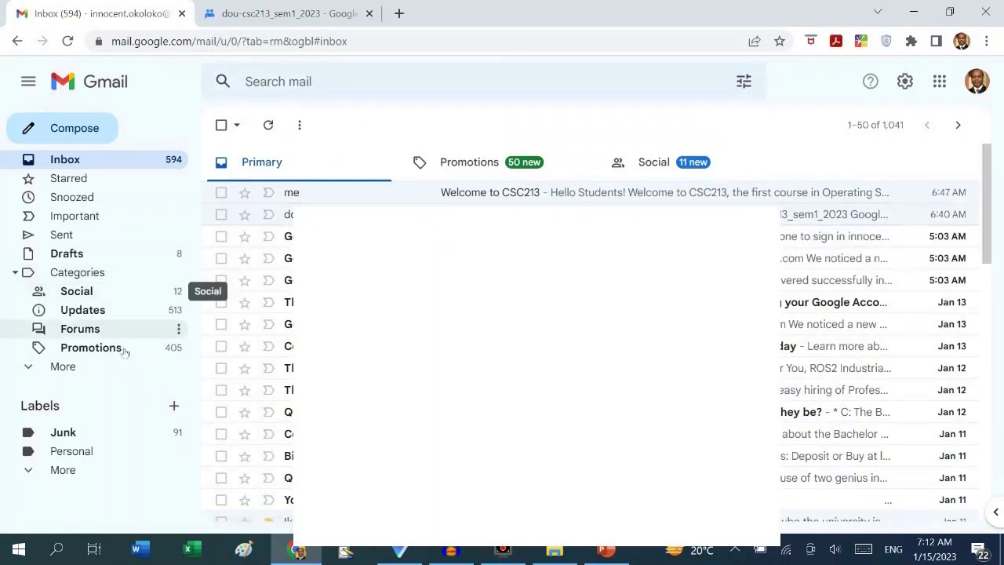
click(63, 366)
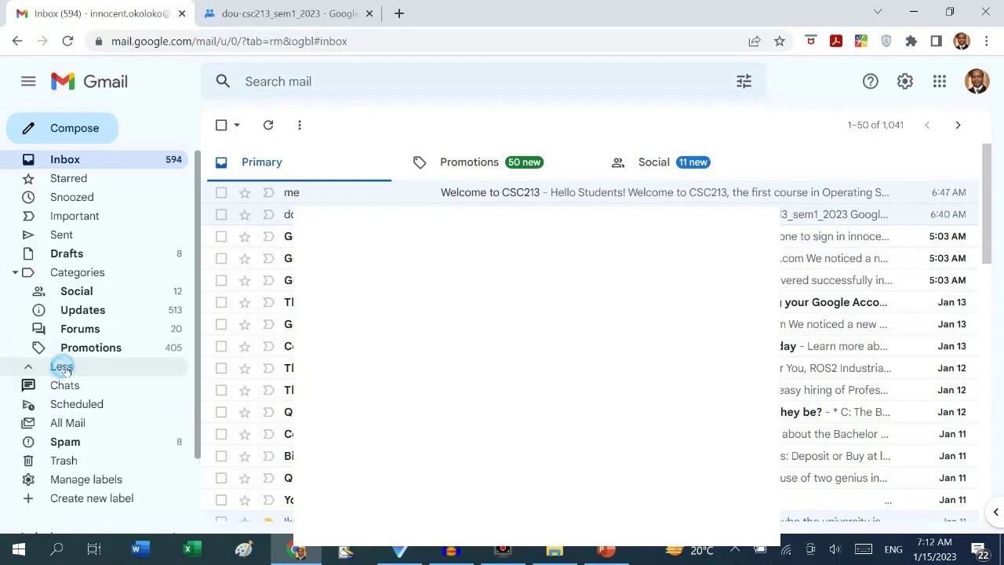
scroll(69, 364, down, 2)
click(72, 351)
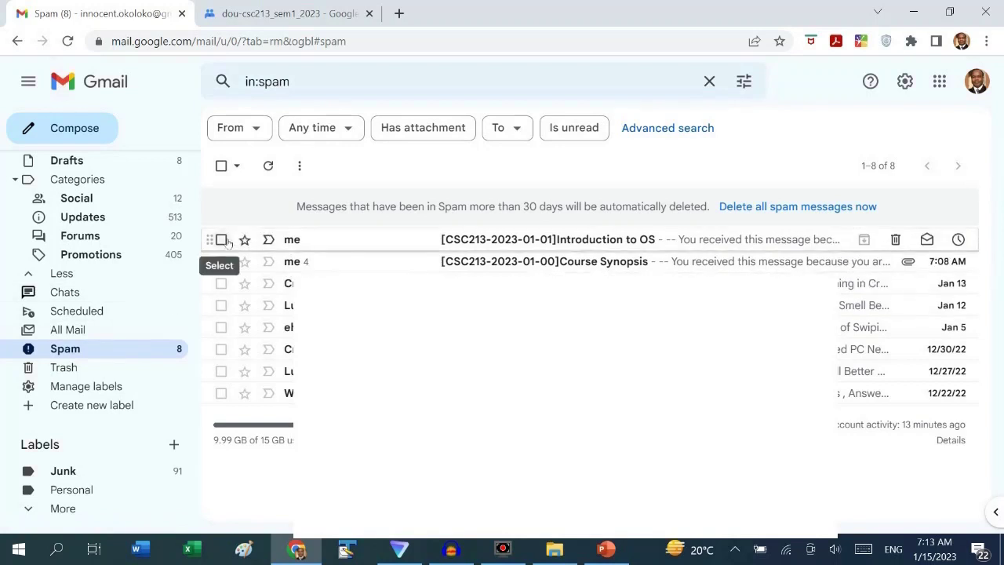
click(222, 239)
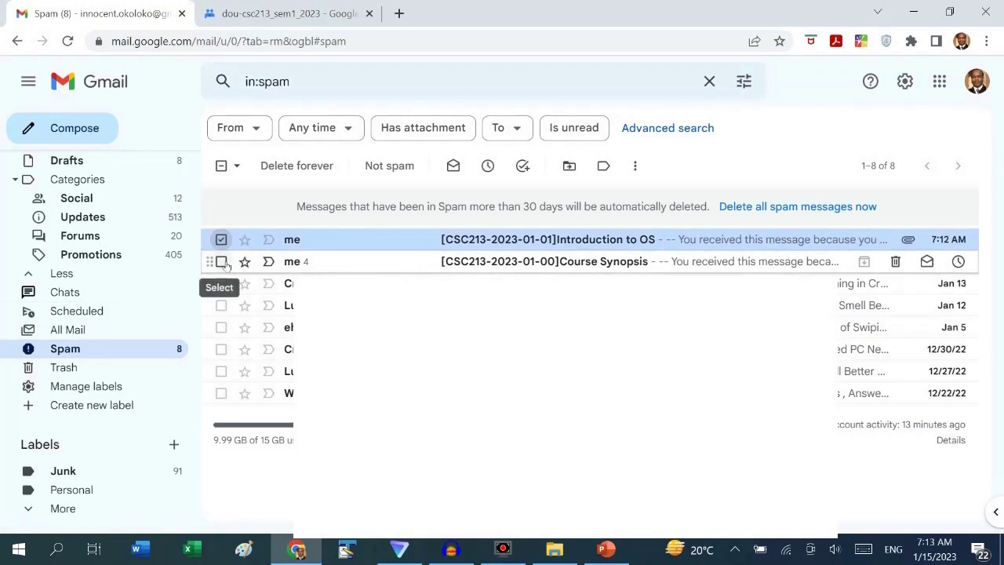
Select the Course Synopsis email too and mark both course emails as Not spam
click(222, 261)
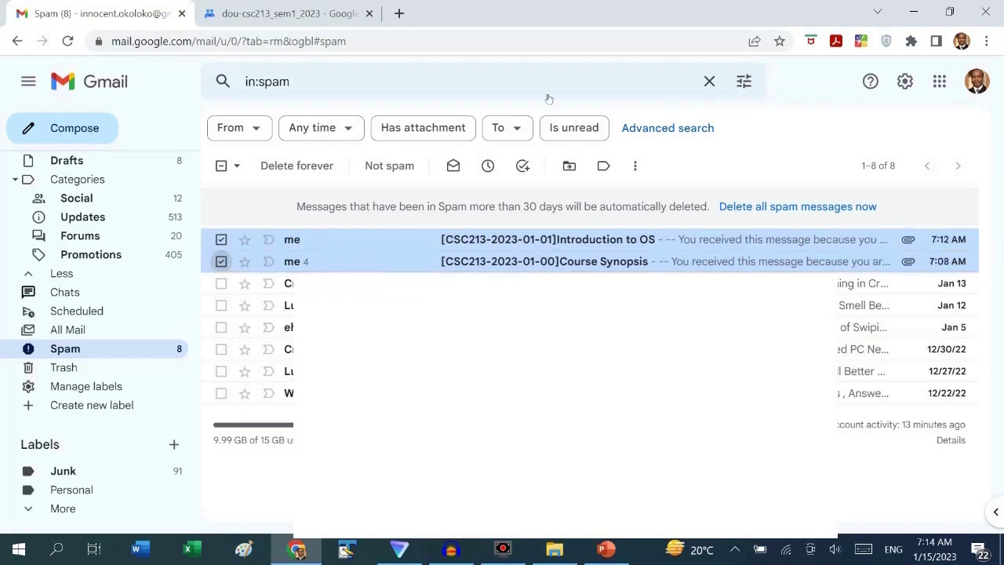
click(396, 168)
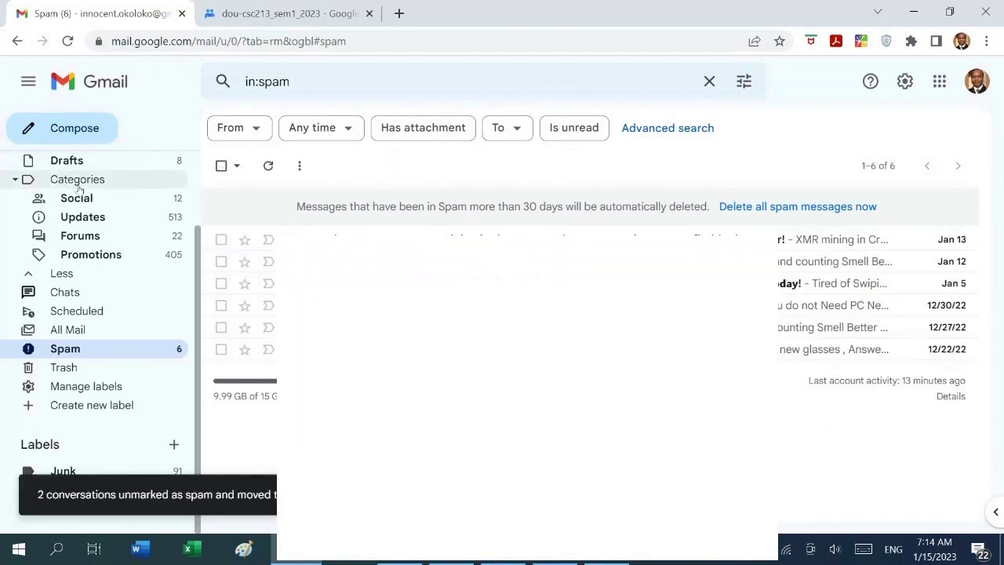
In the inbox, open the Course Synopsis email and scroll through it and its attachment
drag(194, 327, 211, 233)
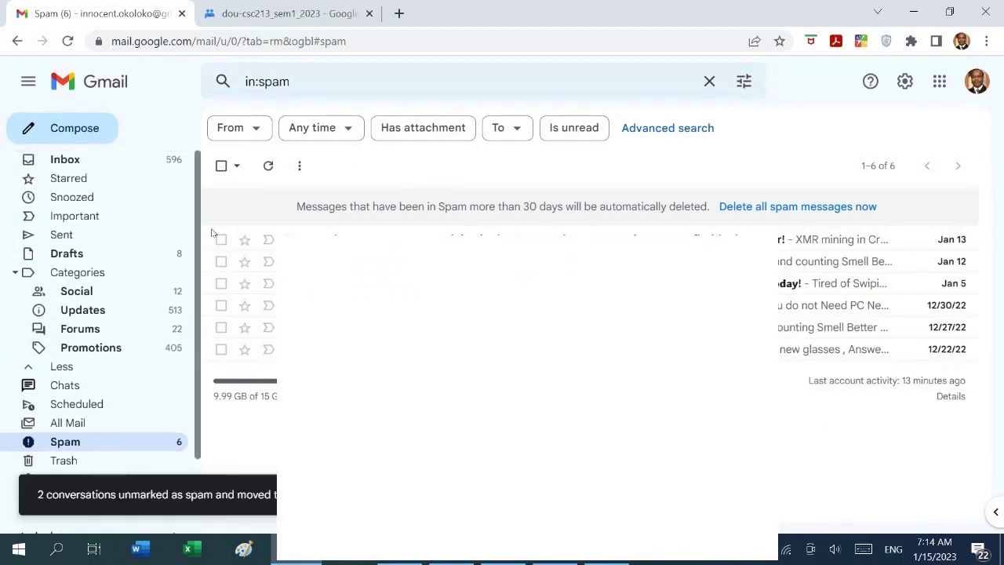
click(74, 156)
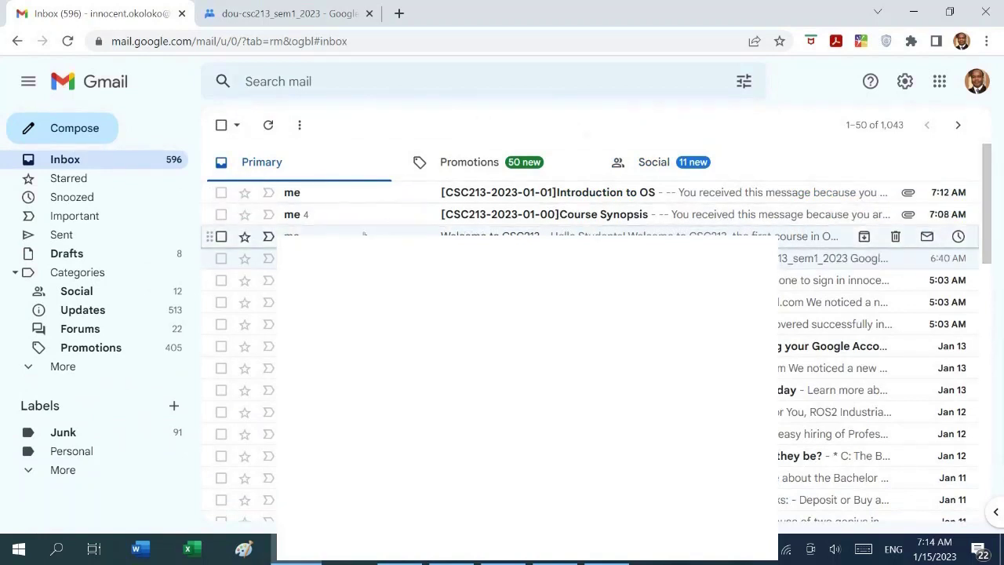
click(321, 219)
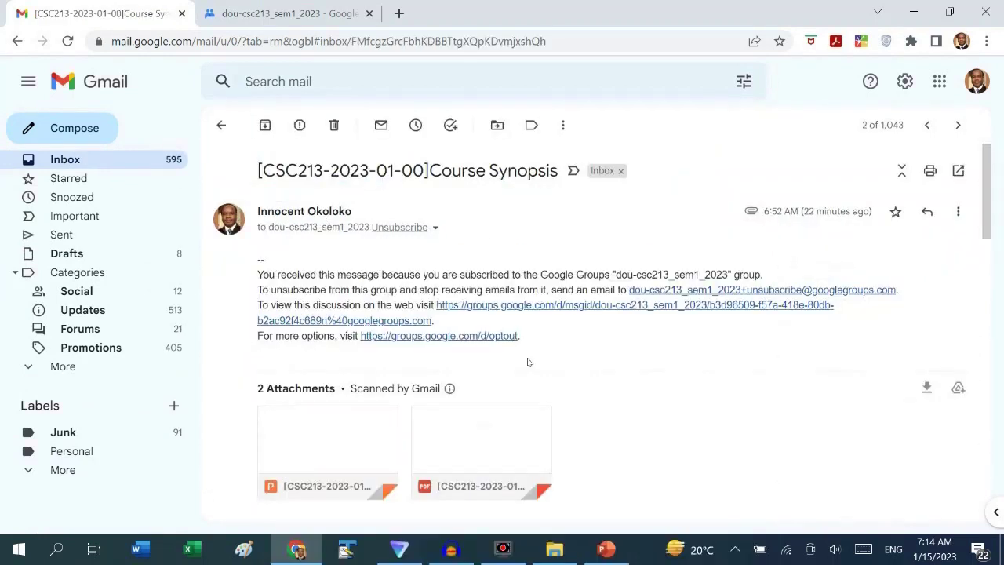
scroll(528, 361, down, 9)
scroll(527, 361, down, 5)
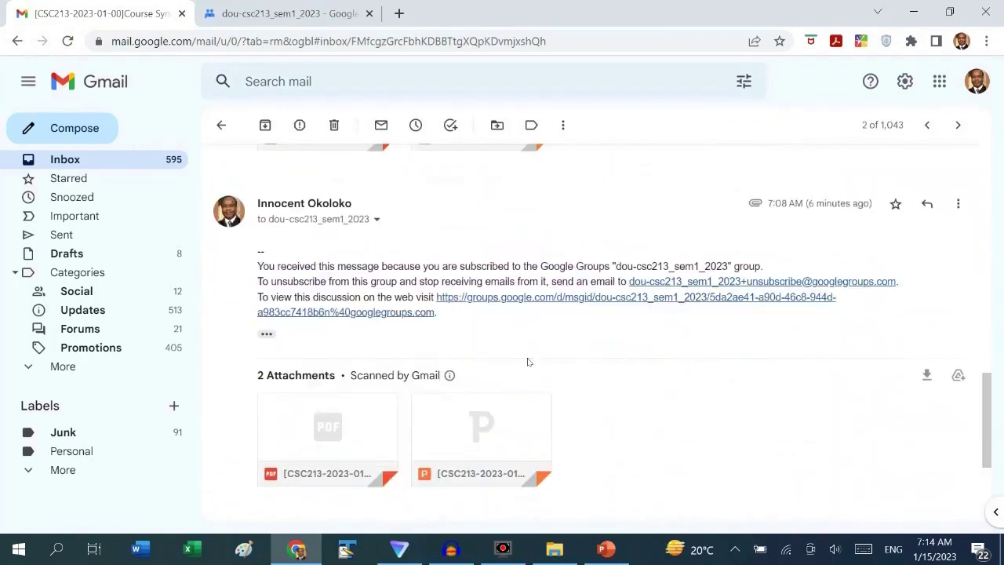
scroll(674, 355, up, 10)
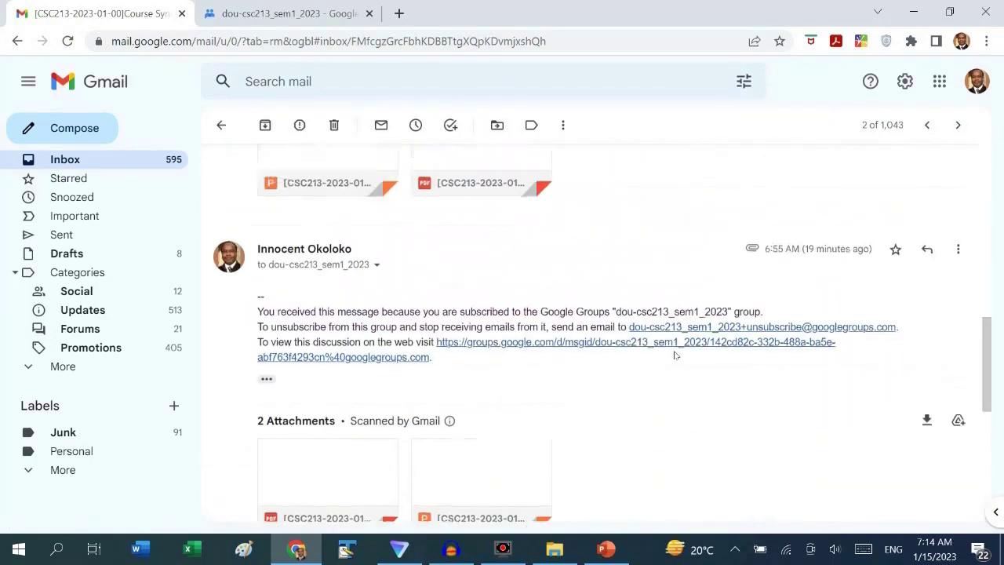
Return to the inbox list, dismiss the search suggestions, and go back to the Google Groups page
click(63, 159)
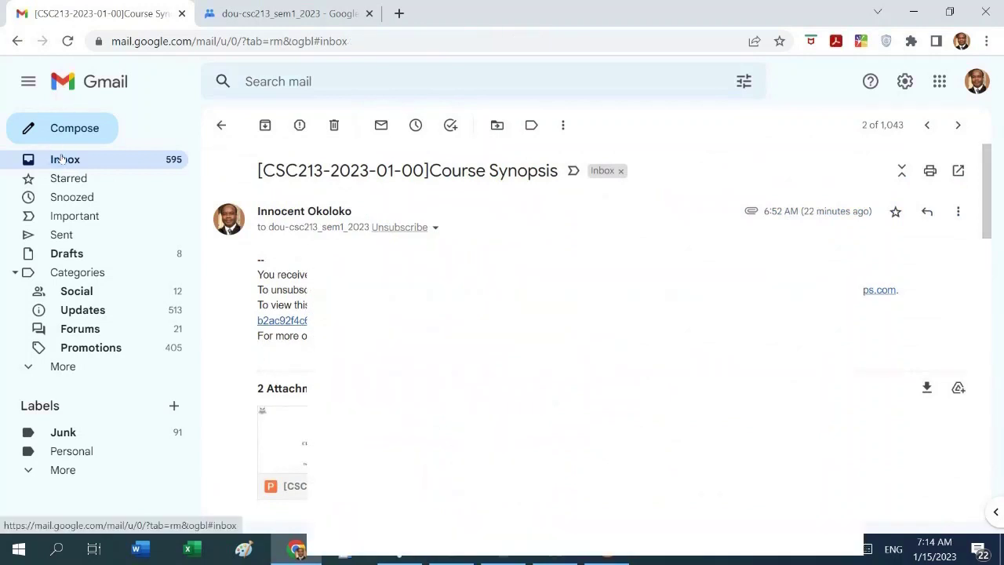
click(308, 81)
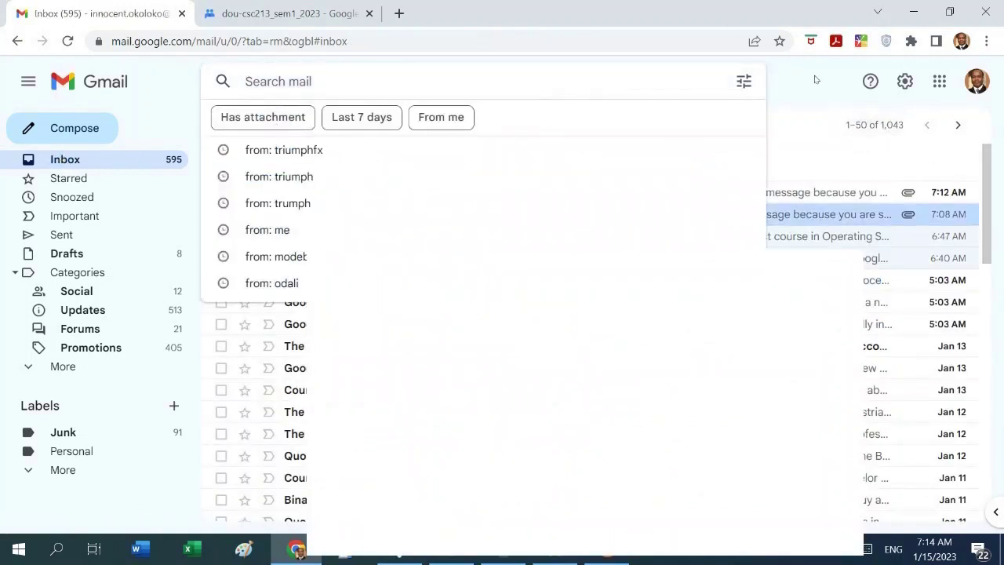
click(813, 107)
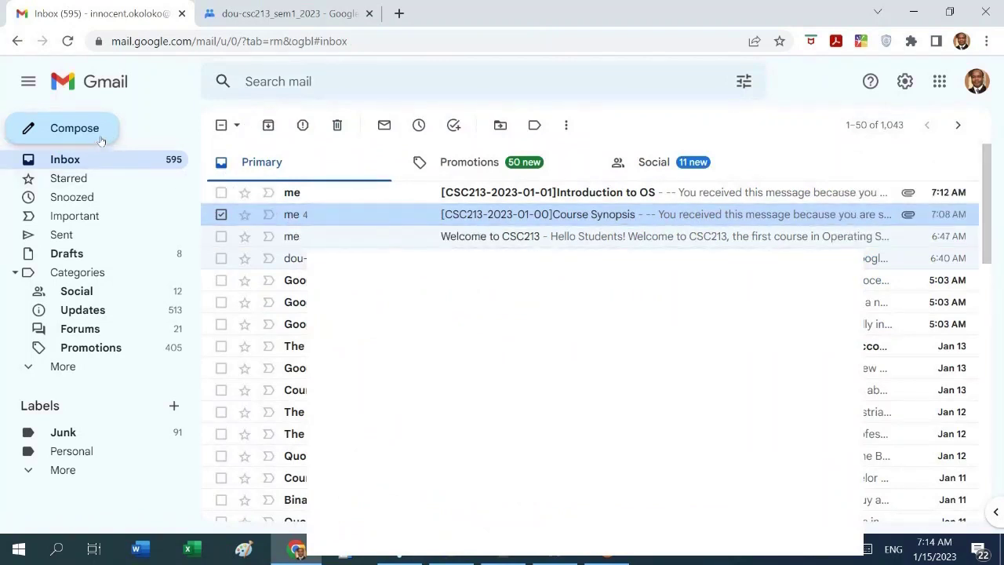
click(274, 14)
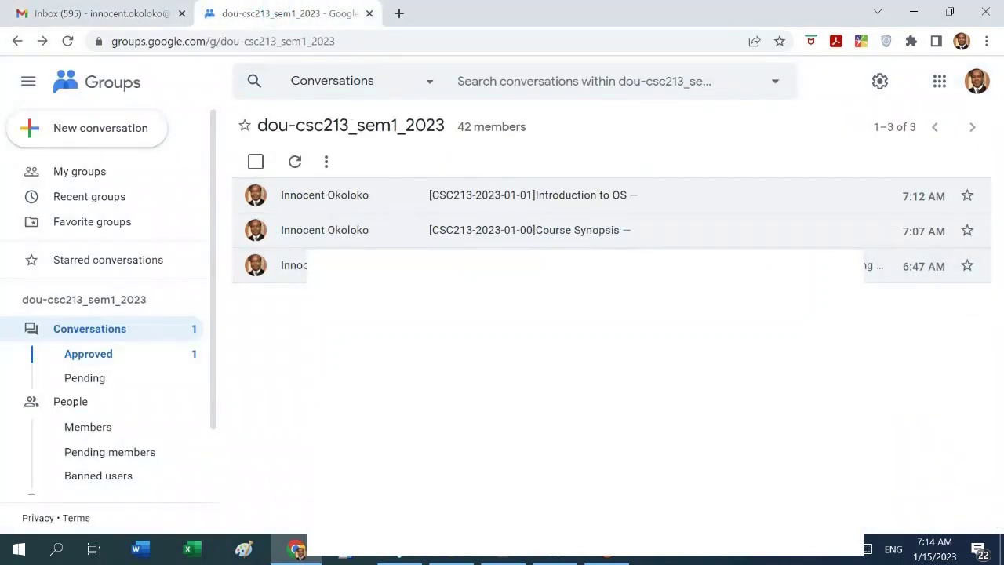
Post 'Sorry, if you have received any messages multiple times' as subject and body, then check Gmail
click(78, 129)
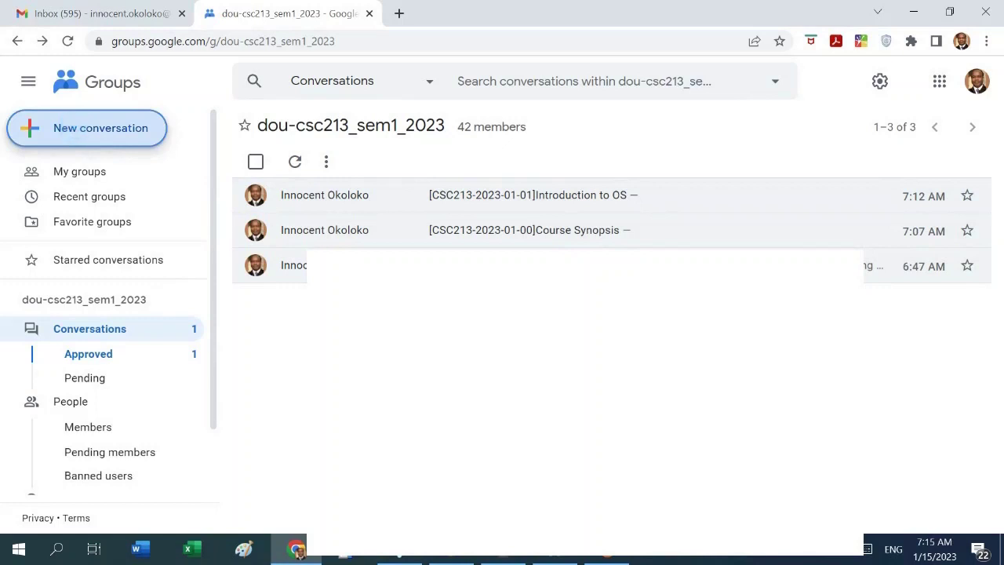
click(612, 193)
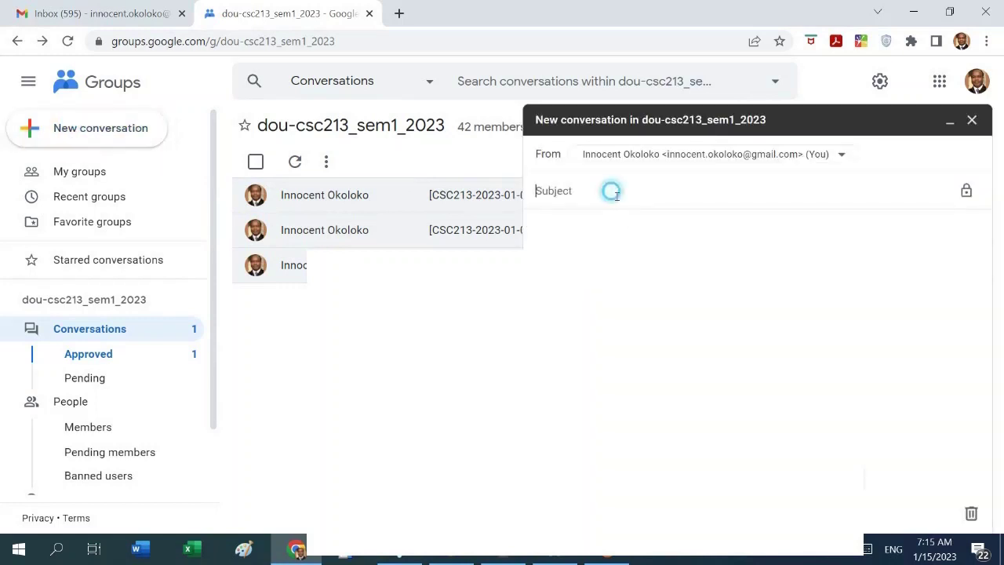
text(Sorry)
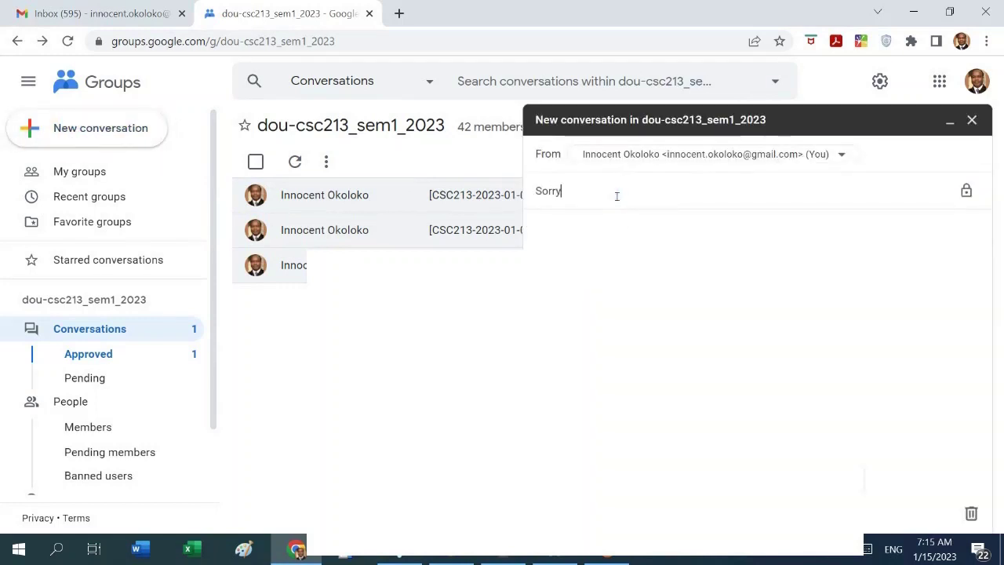
text(, if you have received any)
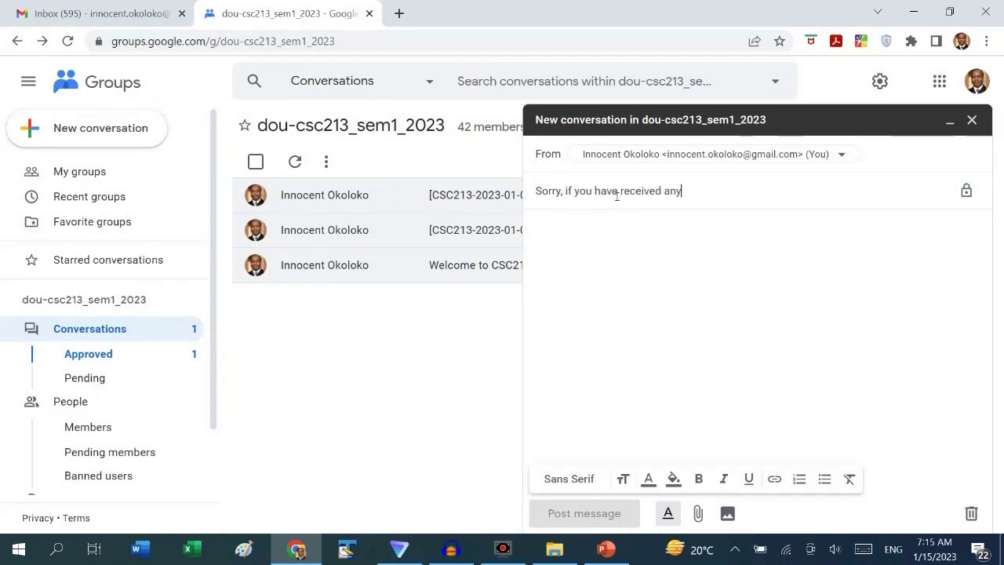
text( messages multiple times)
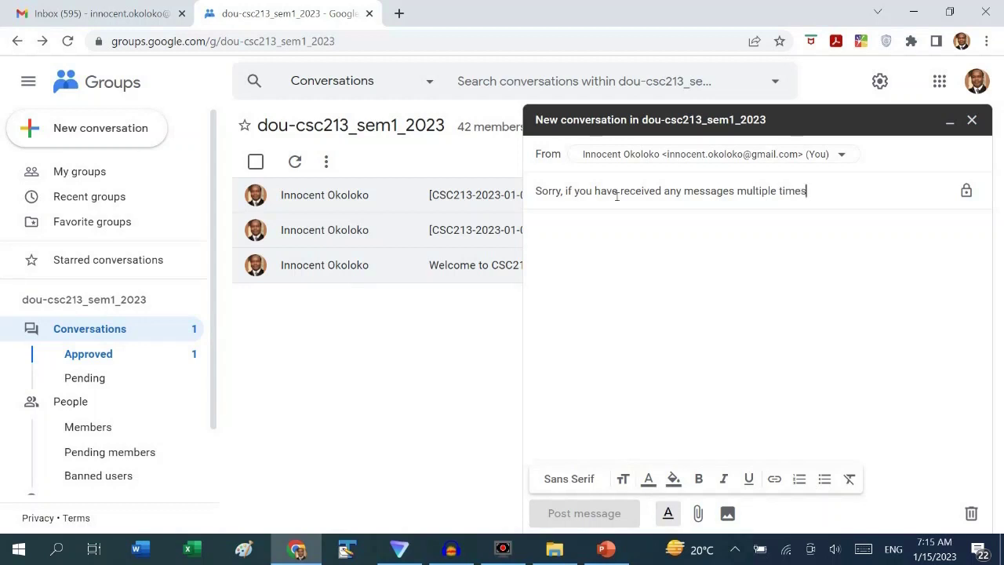
click(707, 247)
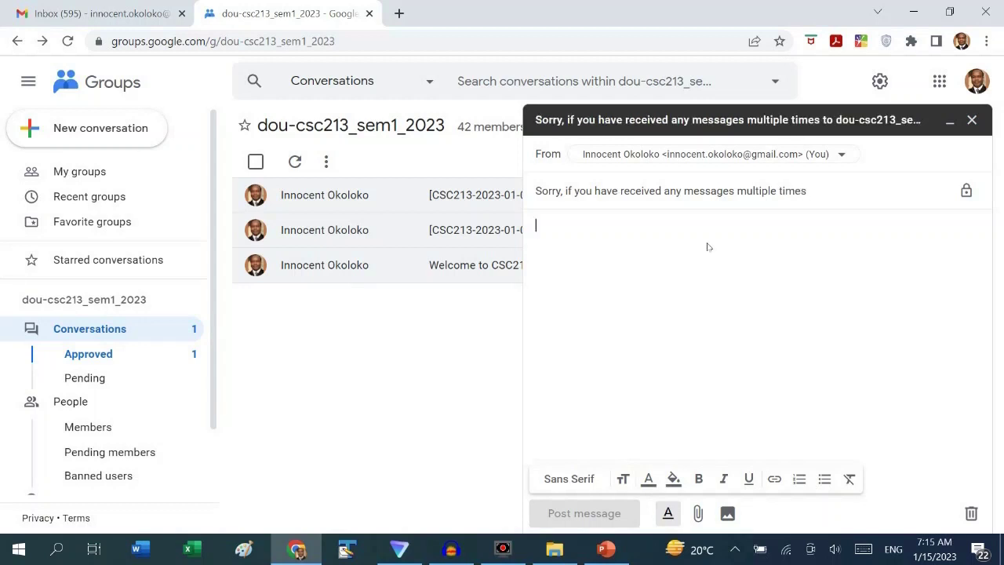
drag(815, 196, 521, 188)
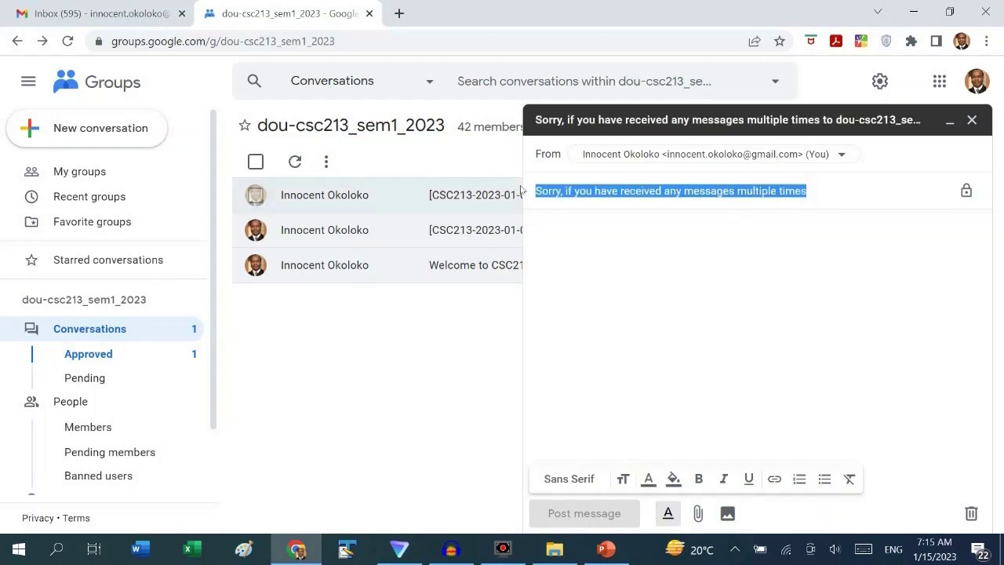
key(ctrl+c)
click(573, 256)
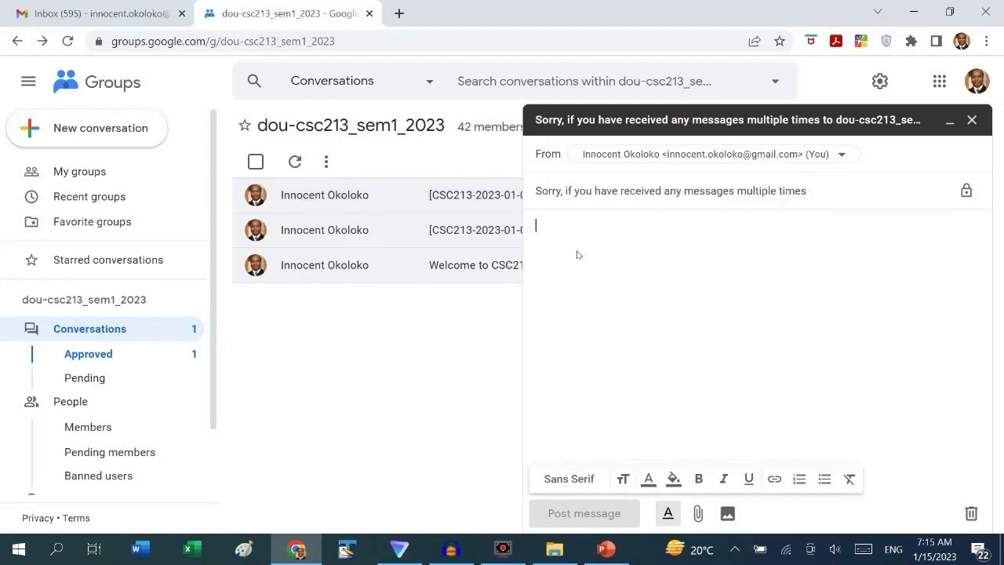
key(ctrl+v)
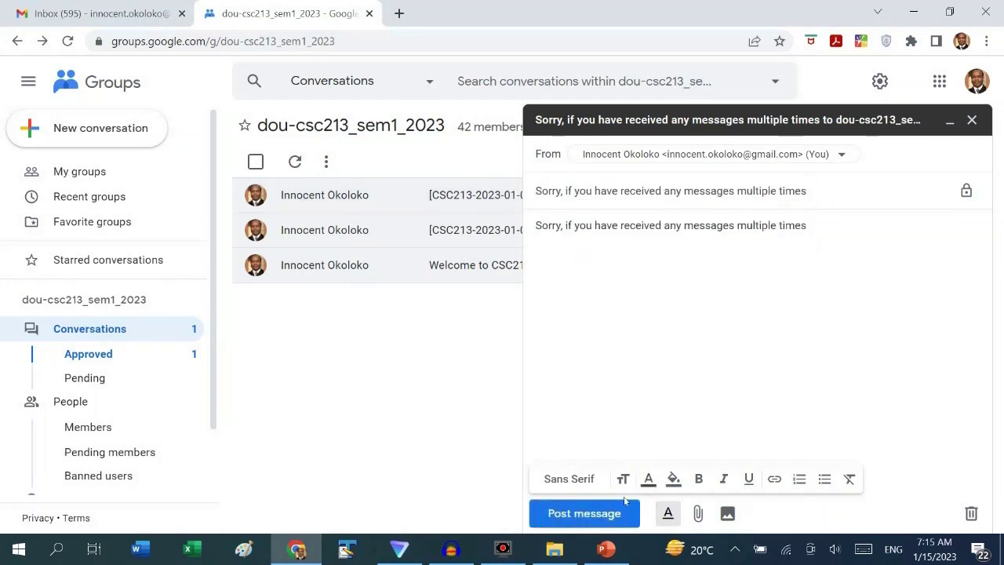
click(590, 514)
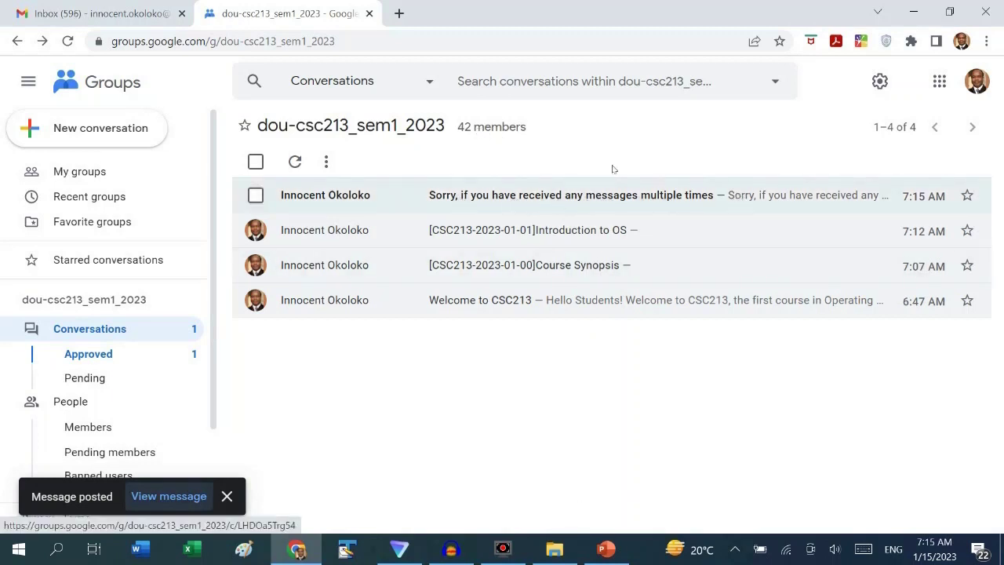
click(144, 14)
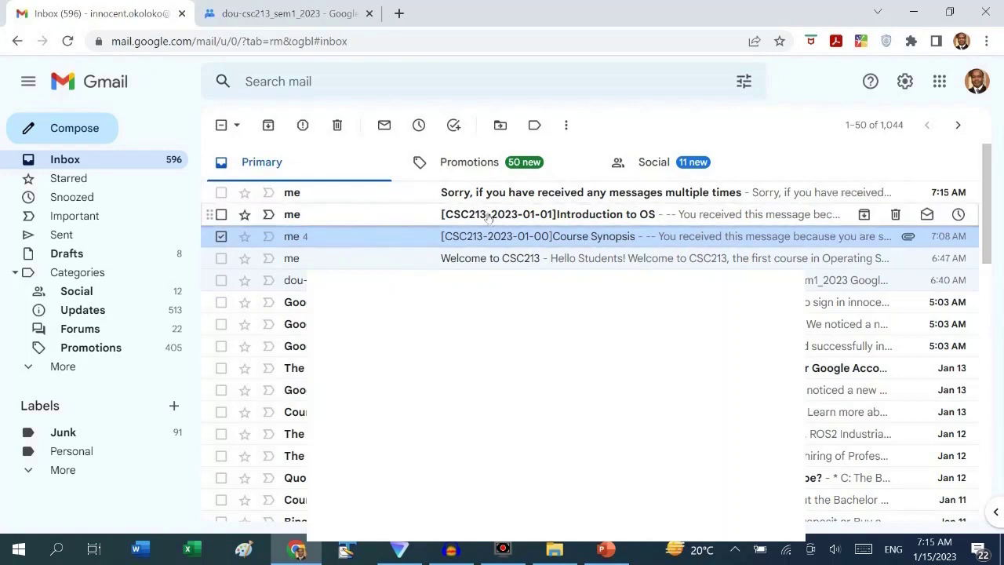
Return to the group's four-post conversation list and open a new browser tab
click(282, 14)
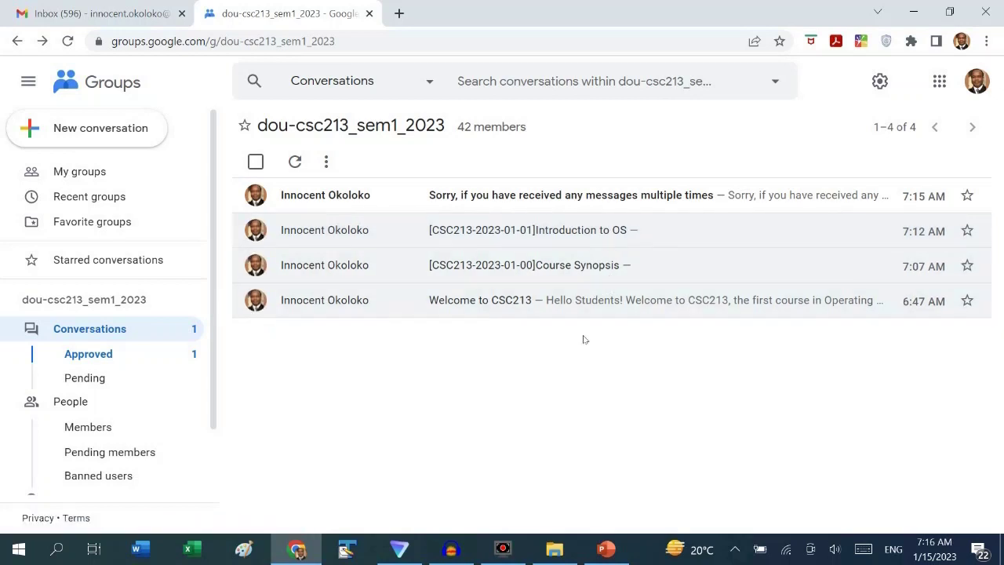
click(400, 14)
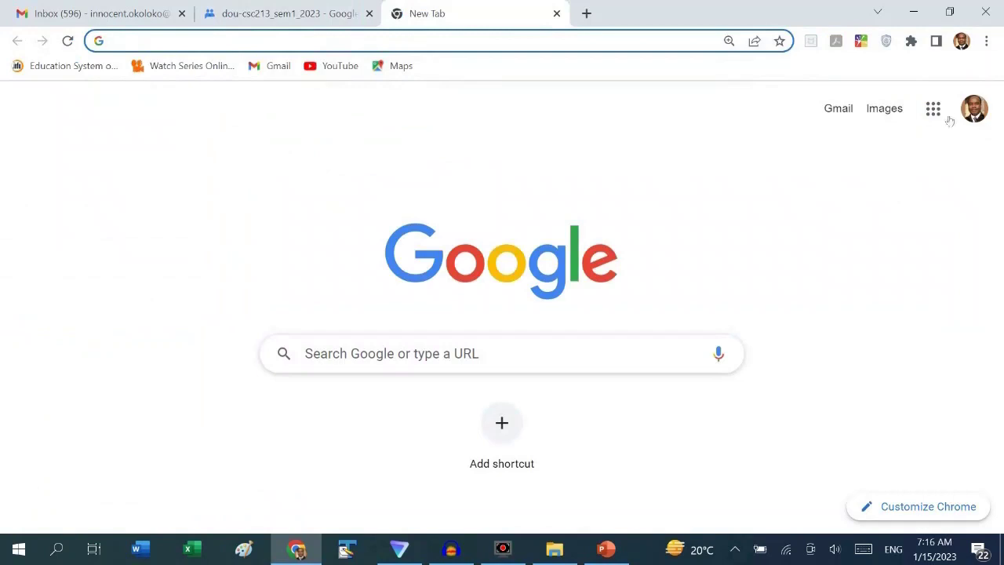
Open Google Drive's My Drive from the Google apps grid
click(934, 111)
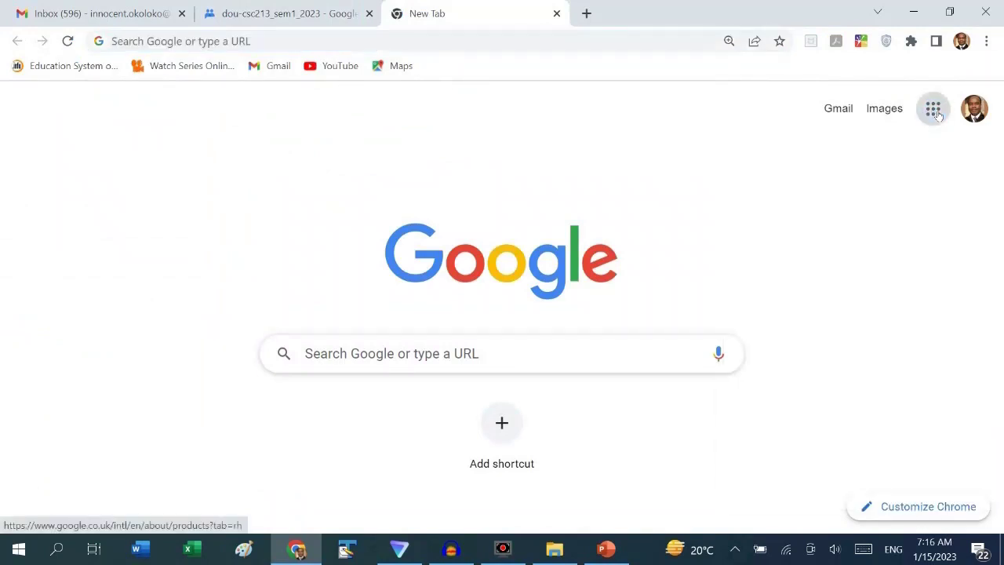
drag(986, 220, 990, 323)
click(860, 212)
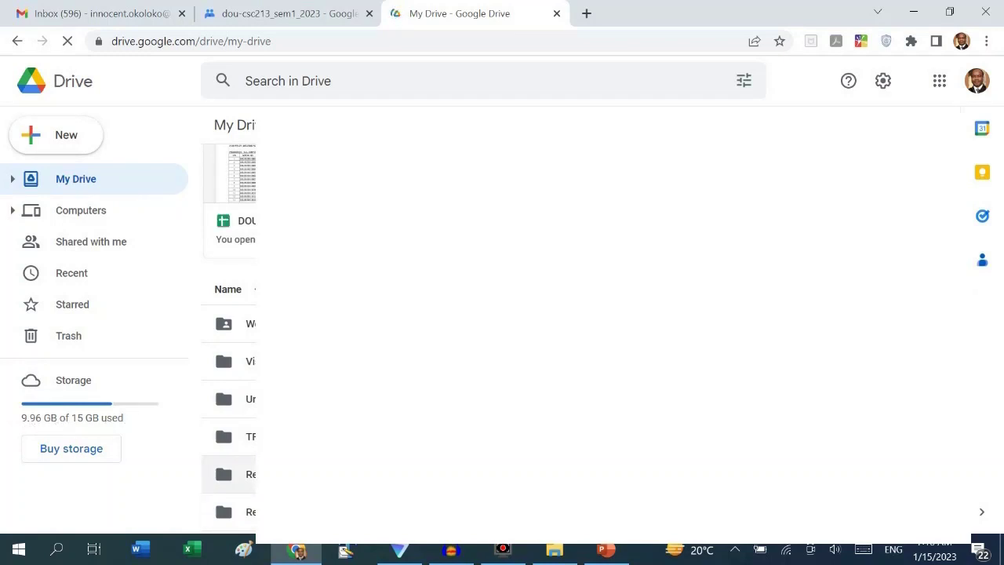
Select the 40.5 MB local slide file, then cancel the unwanted Drive upload
click(555, 553)
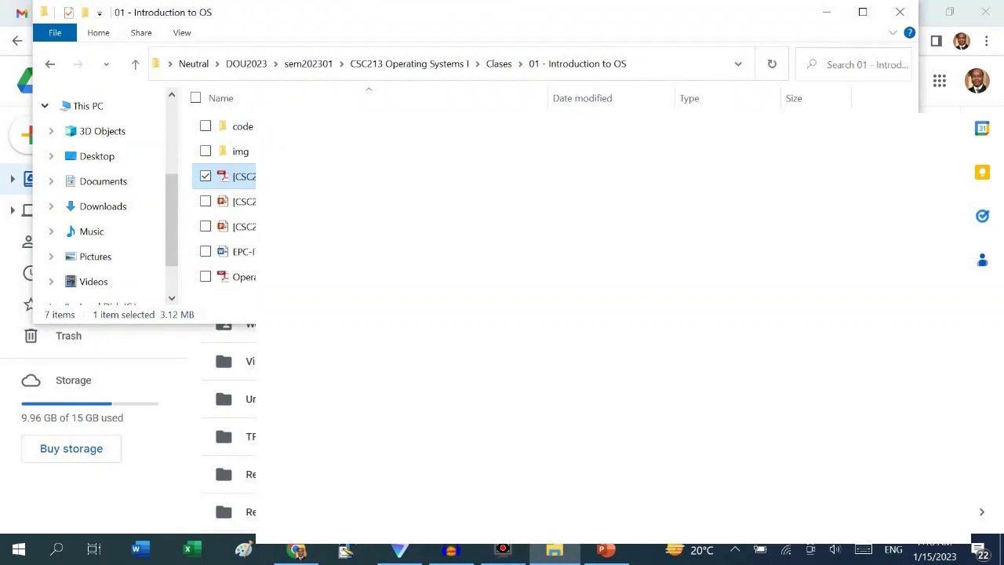
click(239, 201)
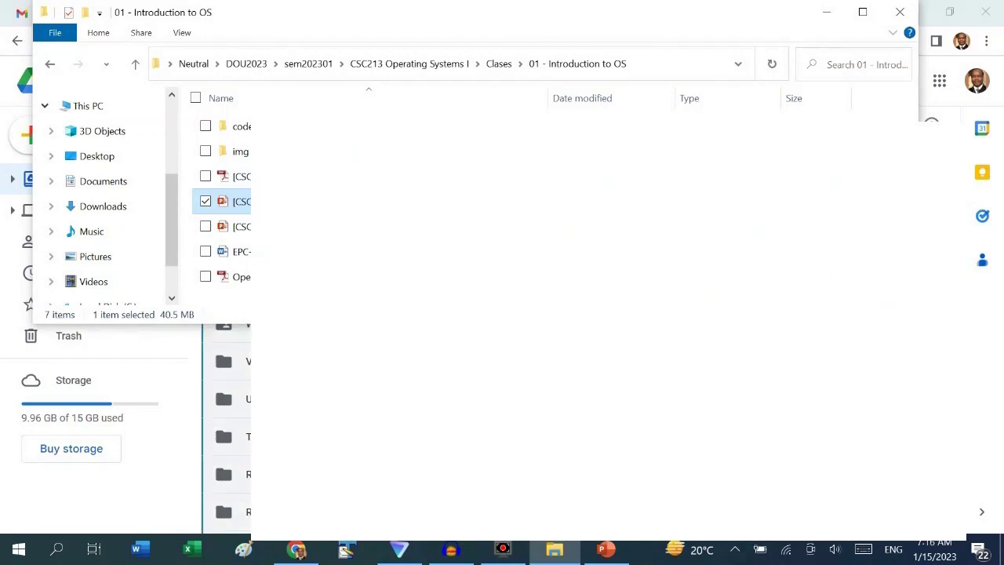
key(alt+Tab)
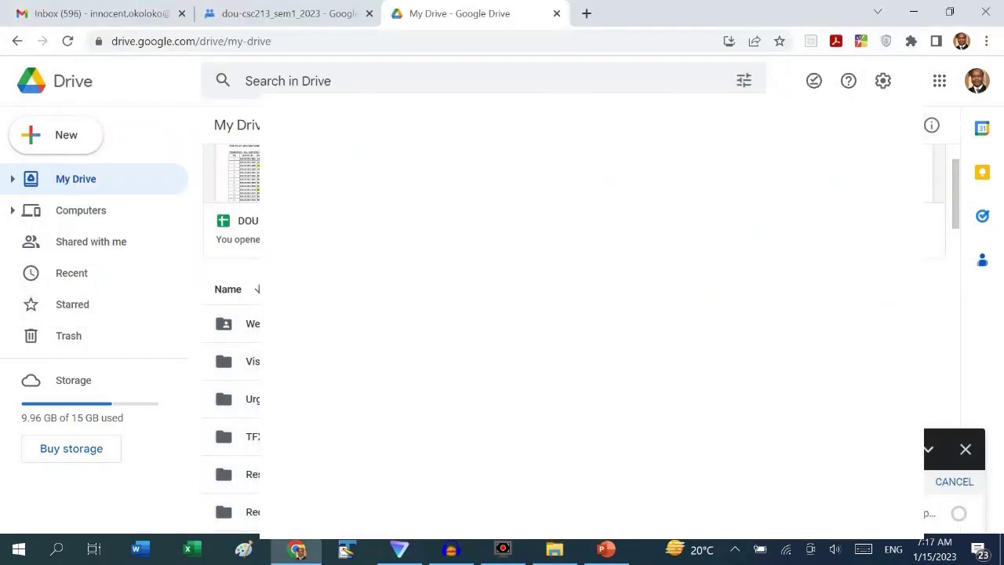
click(972, 394)
click(960, 486)
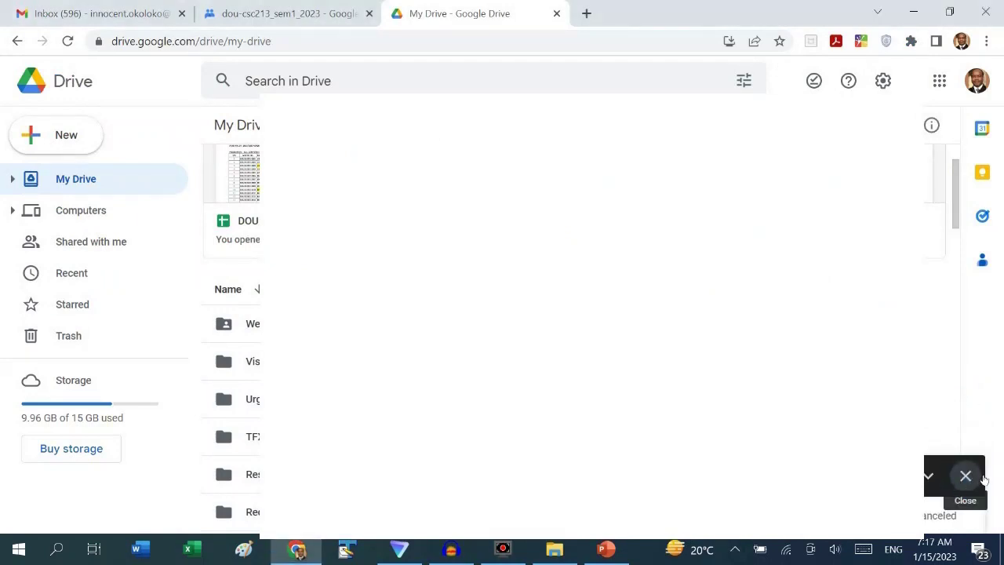
click(975, 477)
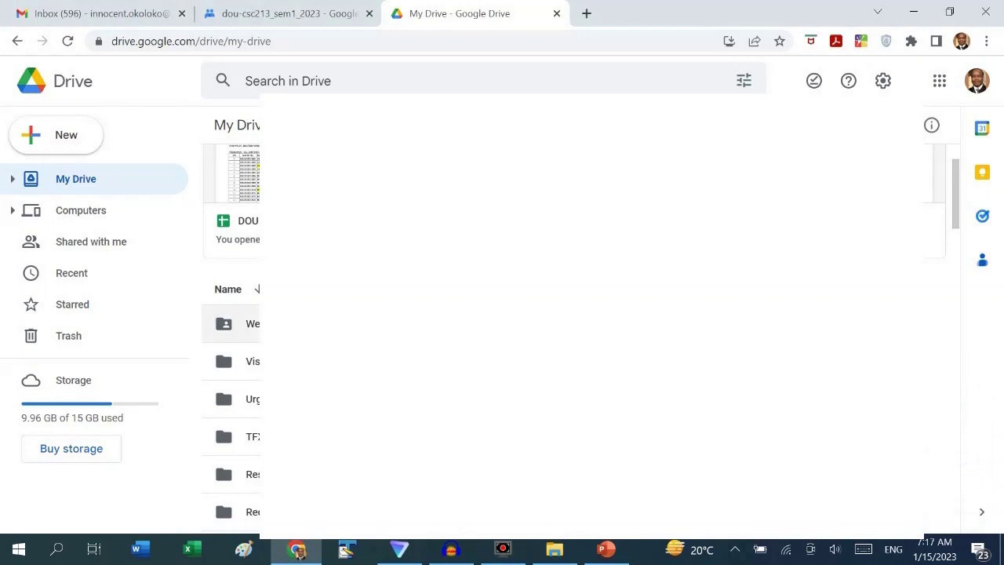
Open the DOU > 2023 > CSC213 folder in My Drive
scroll(470, 353, down, 2)
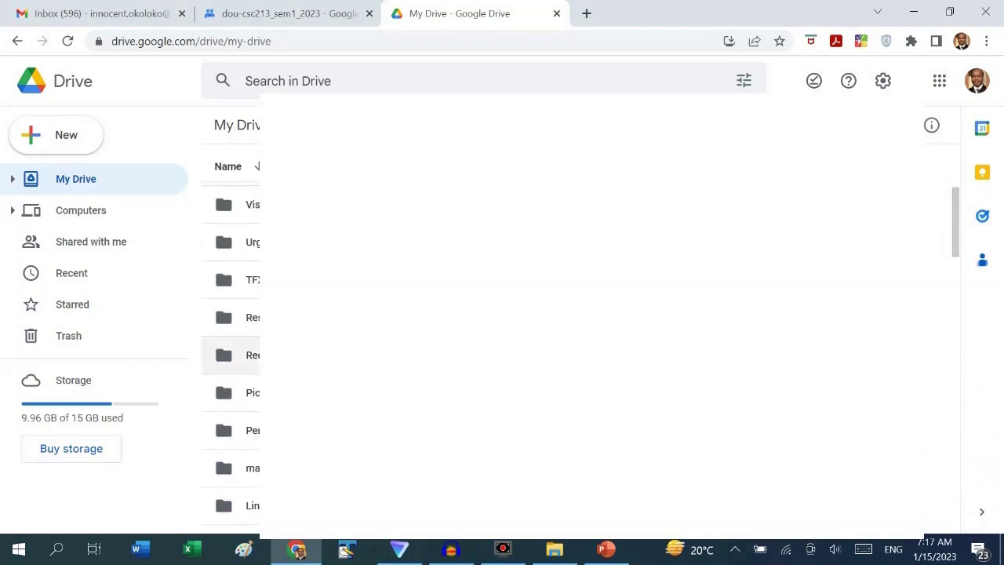
scroll(471, 353, down, 1)
scroll(471, 353, down, 3)
double_click(236, 342)
click(252, 240)
double_click(271, 202)
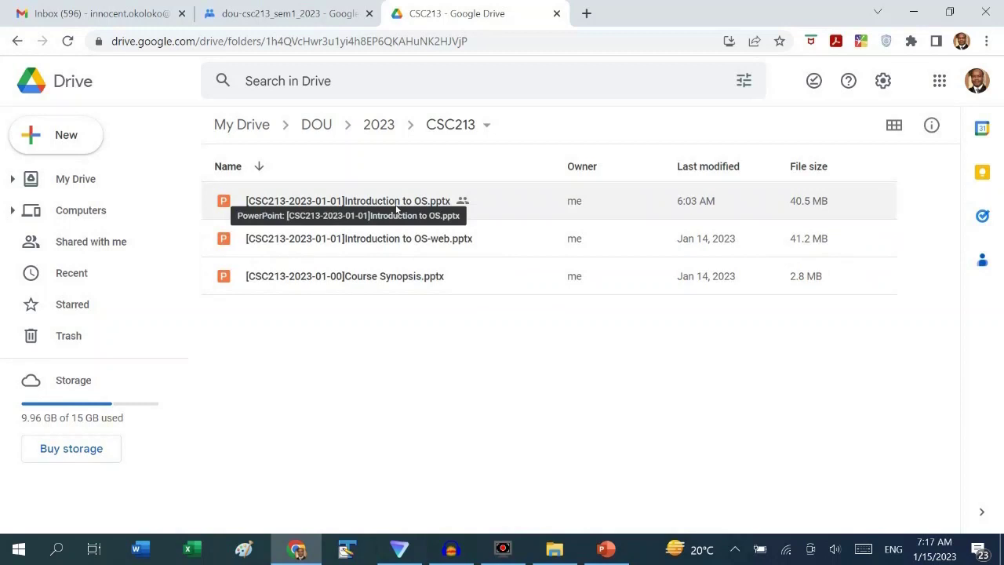
click(298, 13)
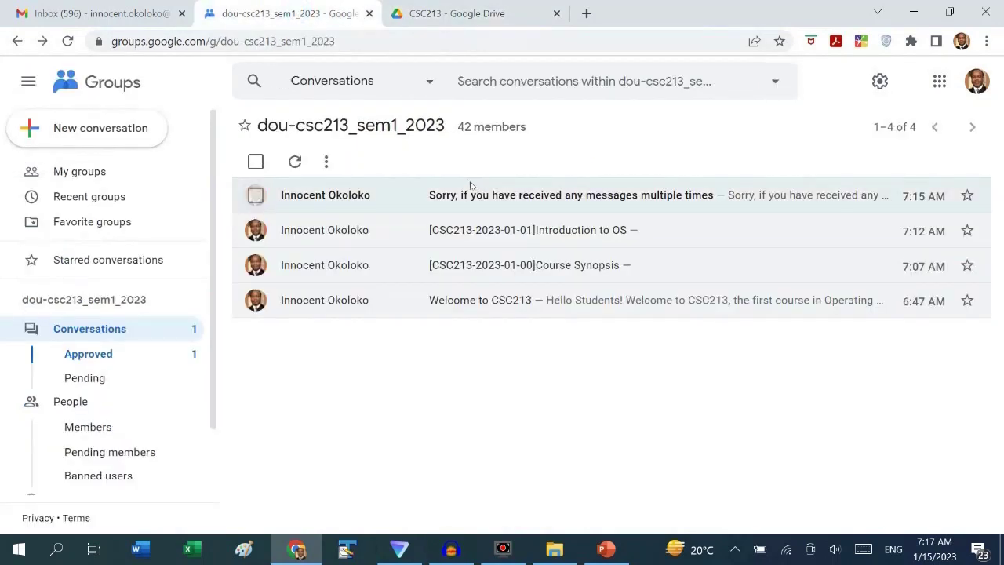
drag(445, 125, 263, 127)
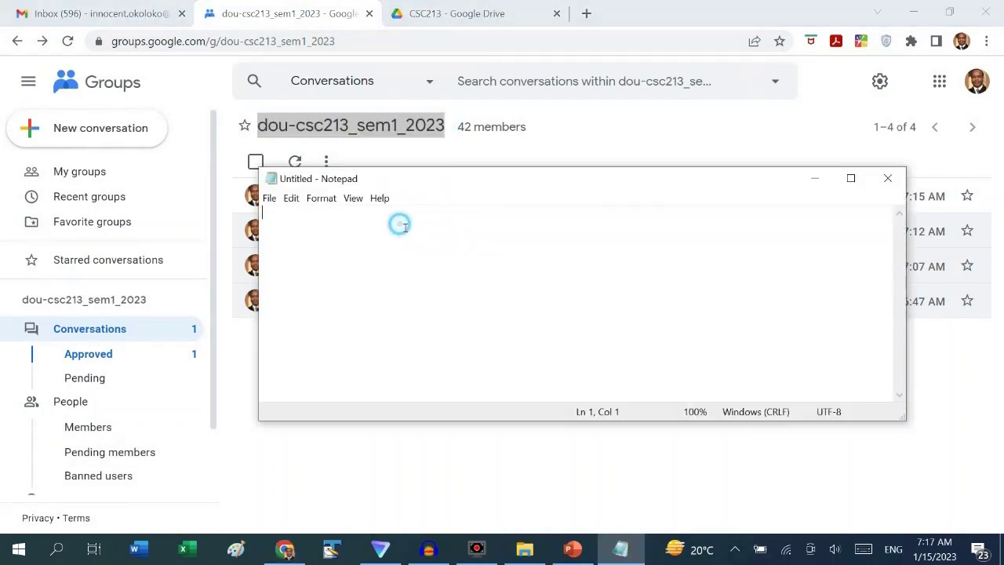
key(ctrl+v)
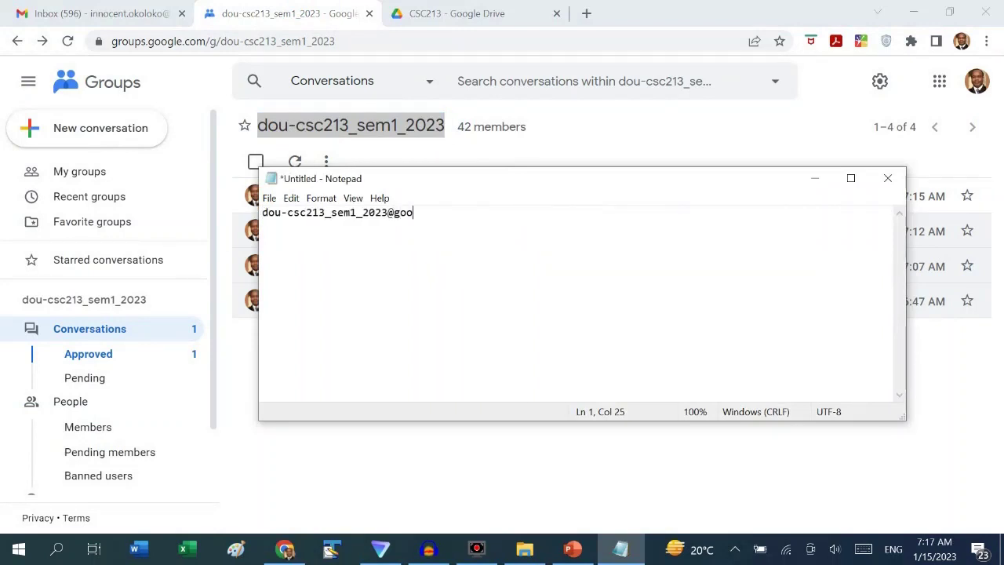
key(ctrl+a)
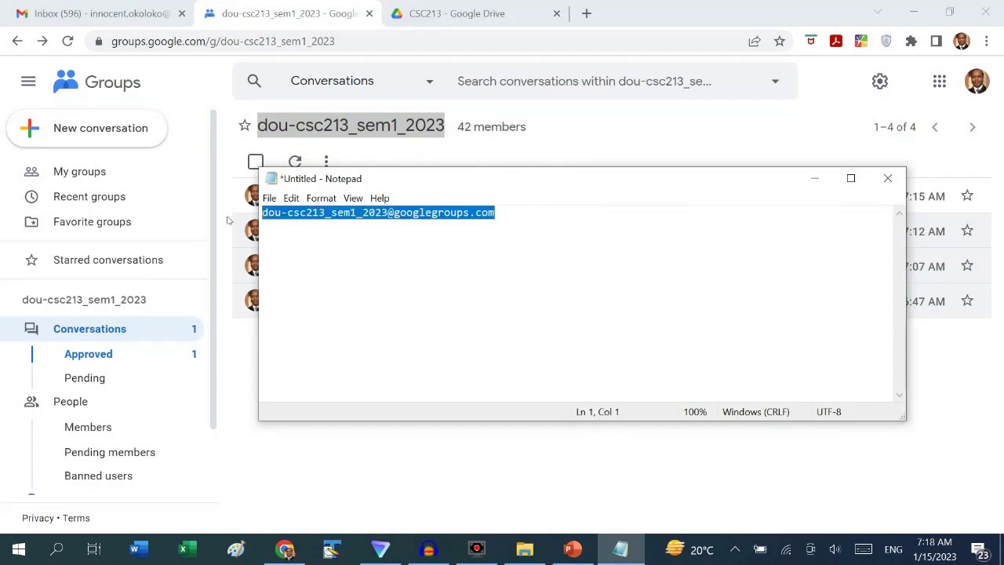
click(814, 178)
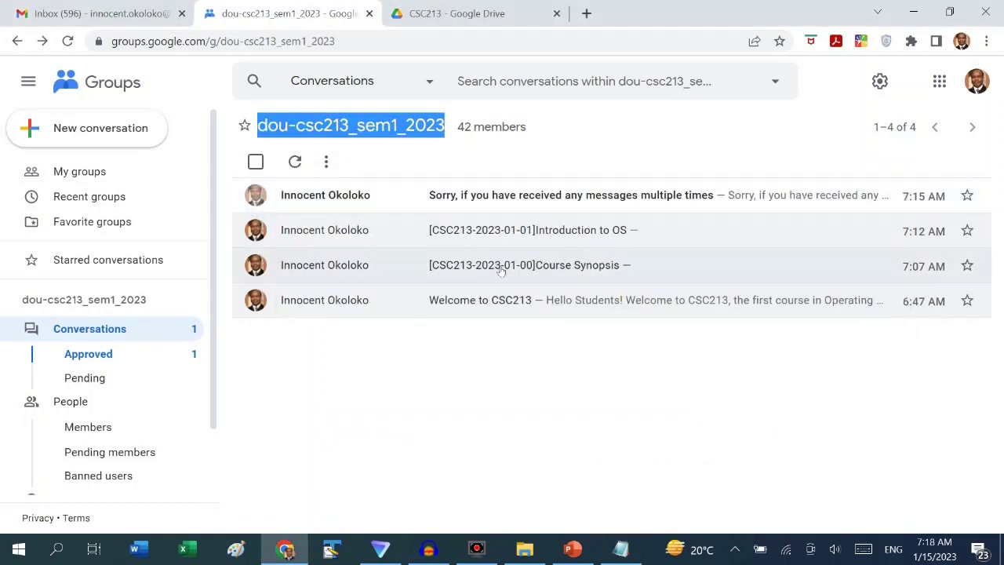
click(416, 13)
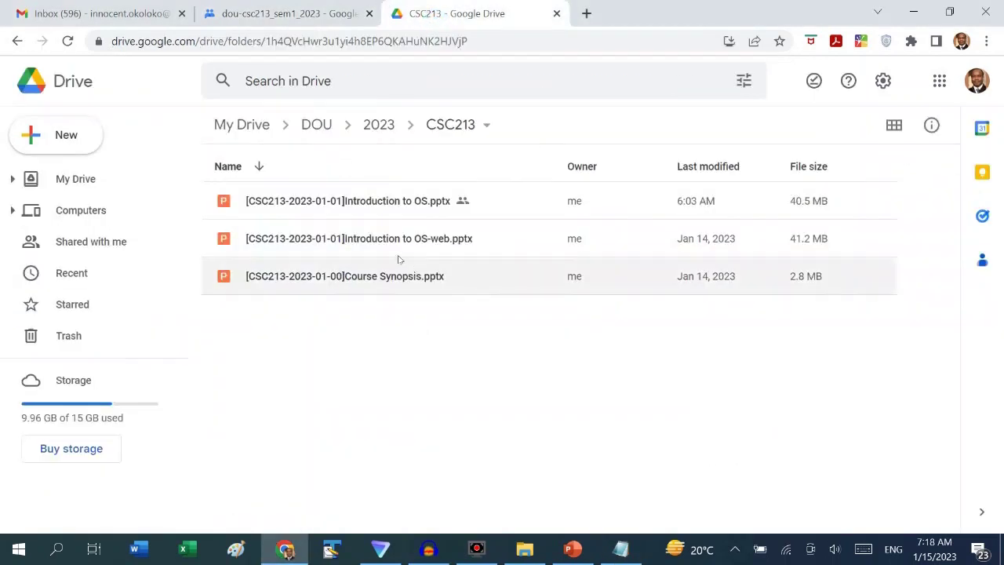
right_click(405, 210)
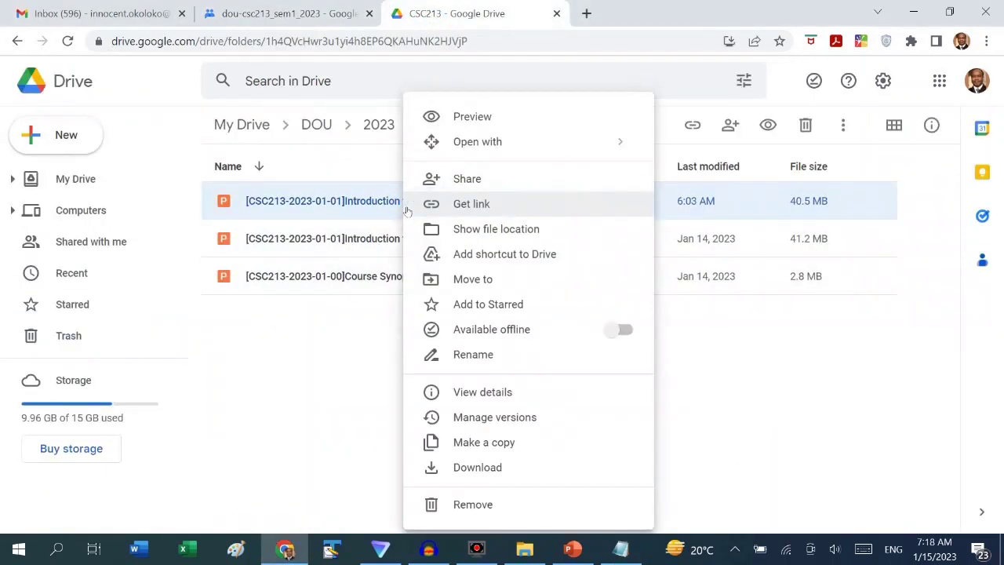
click(477, 180)
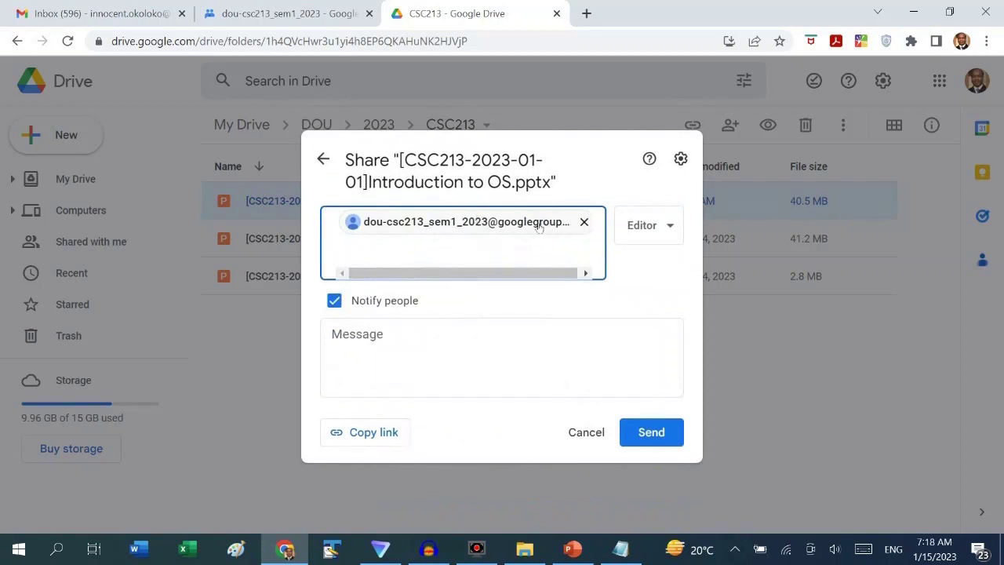
mouse_move(541, 225)
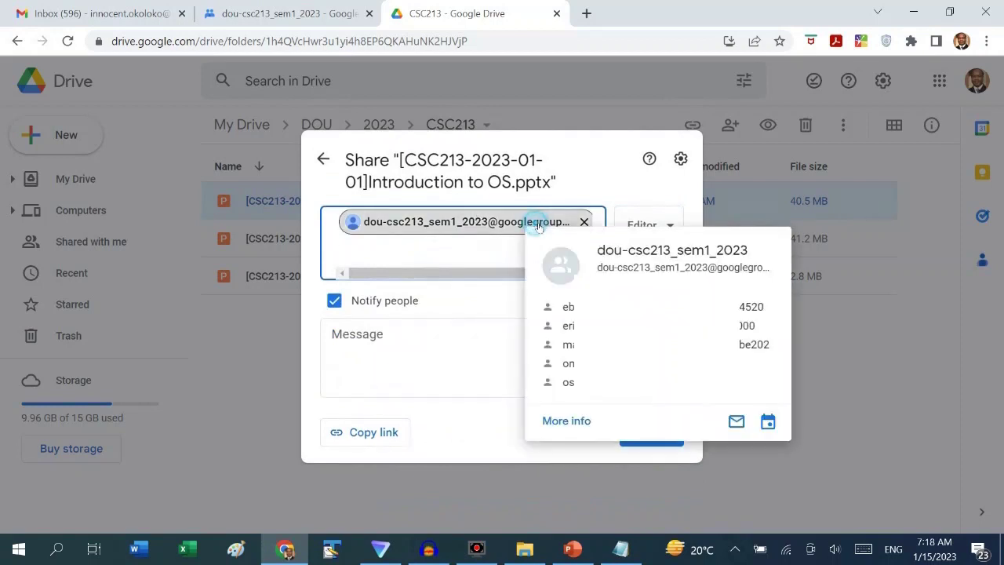
click(650, 265)
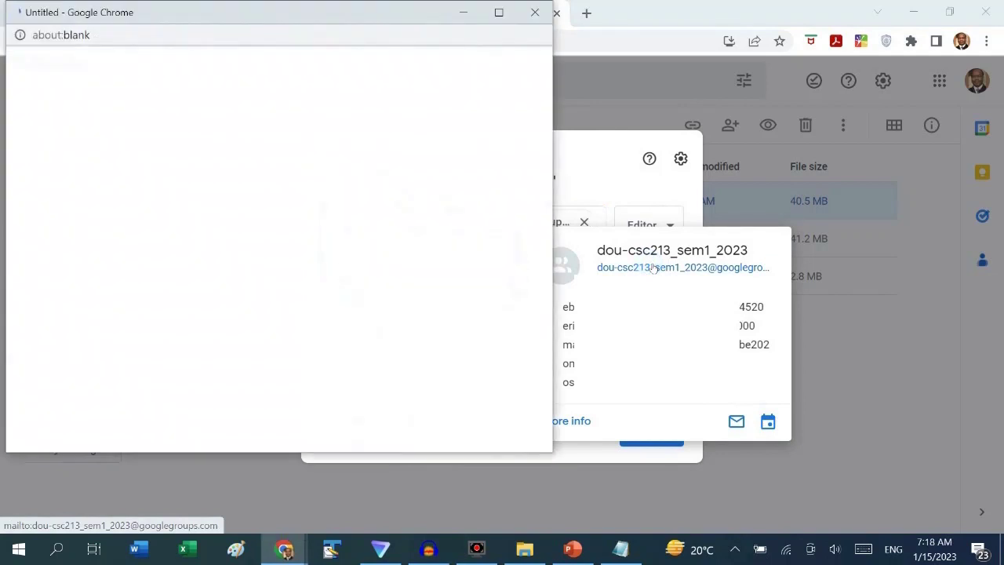
click(413, 383)
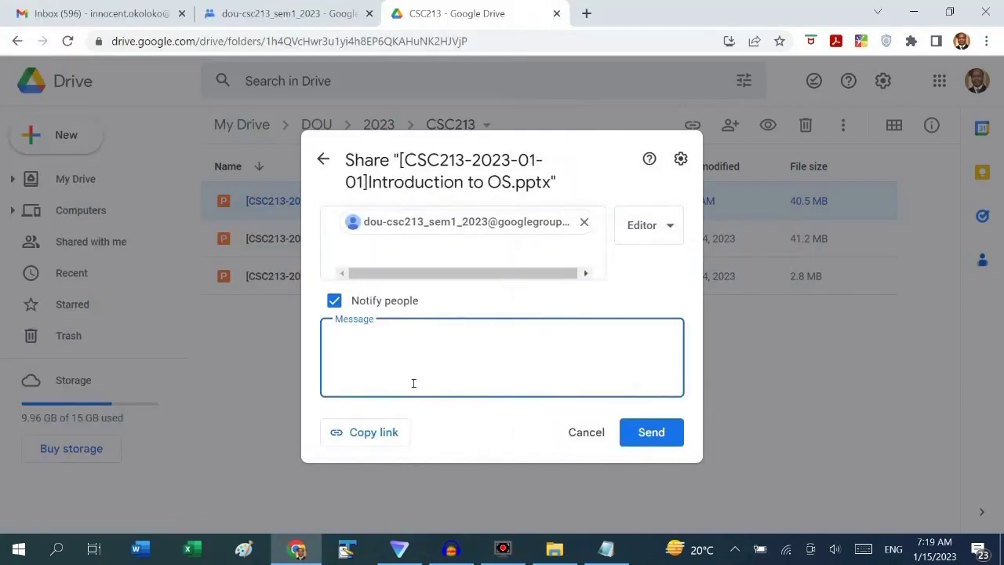
key(ctrl+v)
text(.pptx)
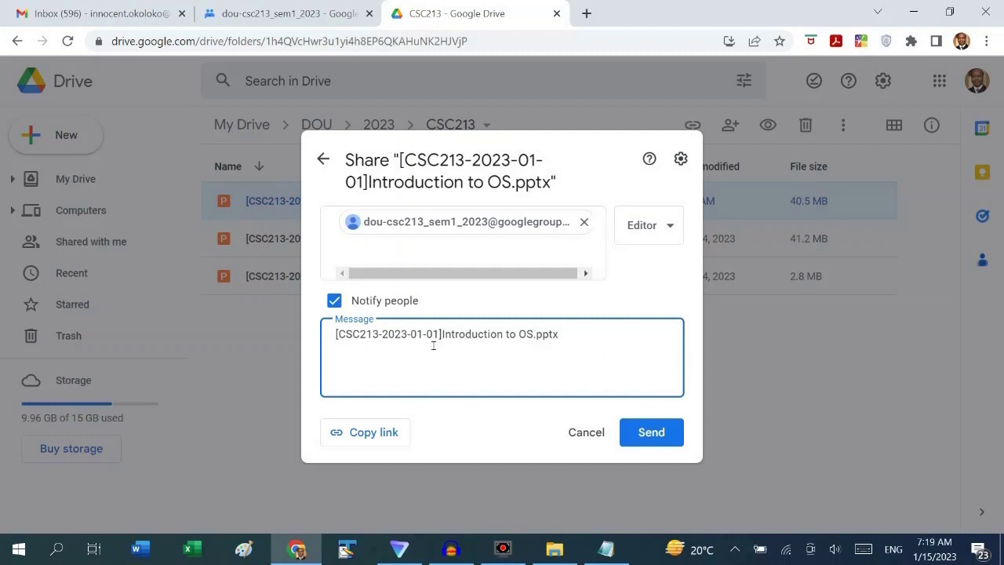
click(646, 433)
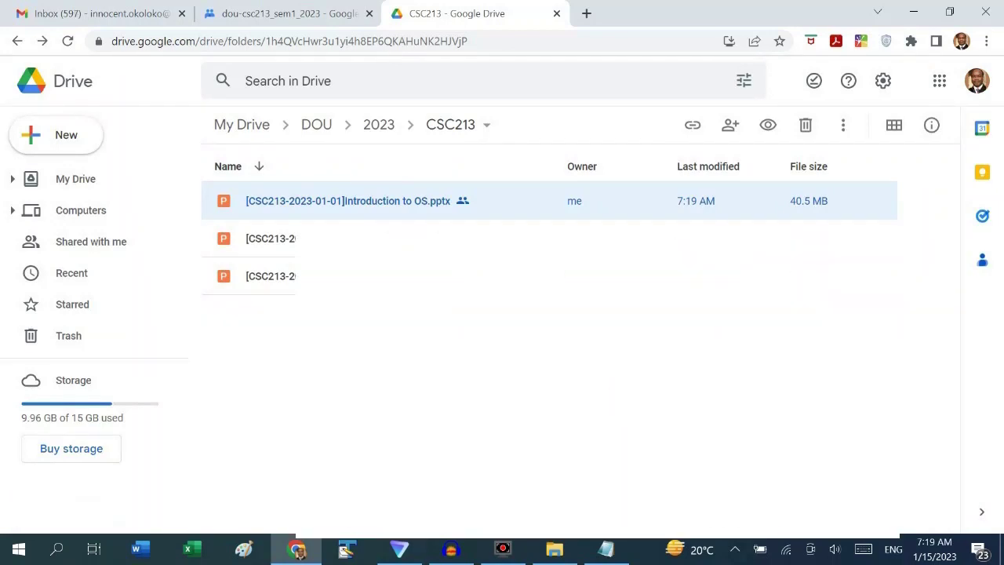
Open the 'Presentation shared with you' email and its slides, then return to the CSC213 folder
key(ctrl+1)
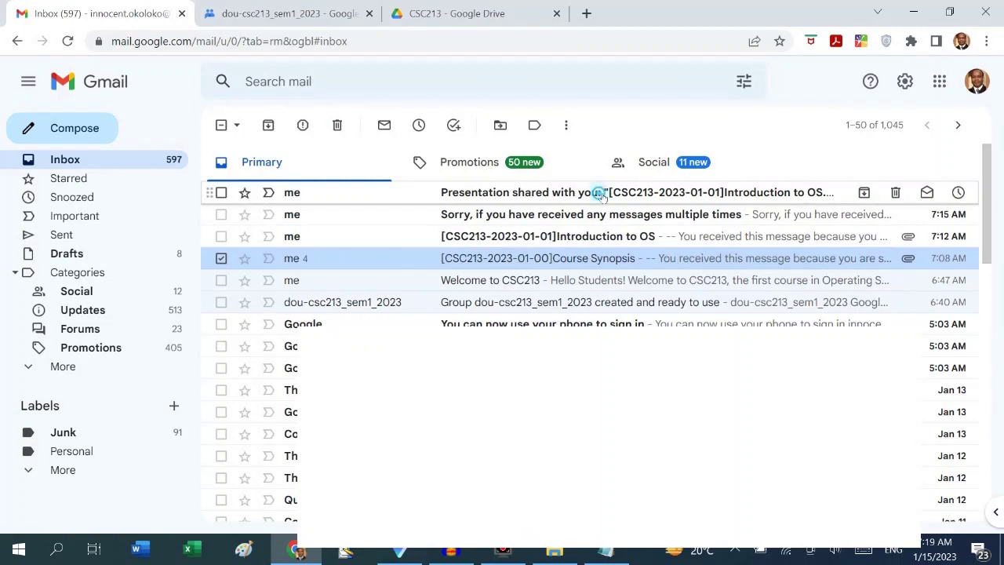
click(602, 194)
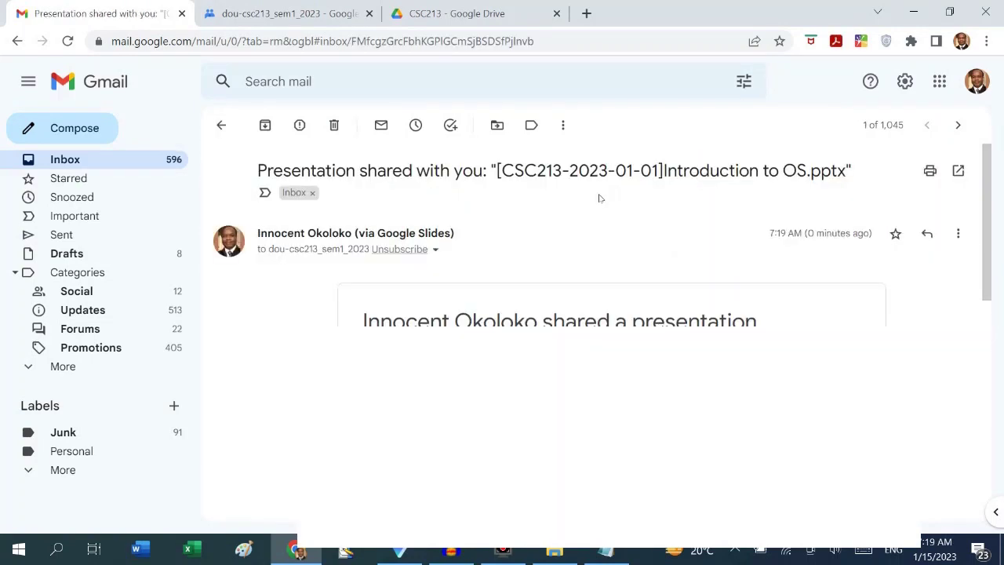
scroll(601, 198, down, 3)
scroll(433, 249, up, 1)
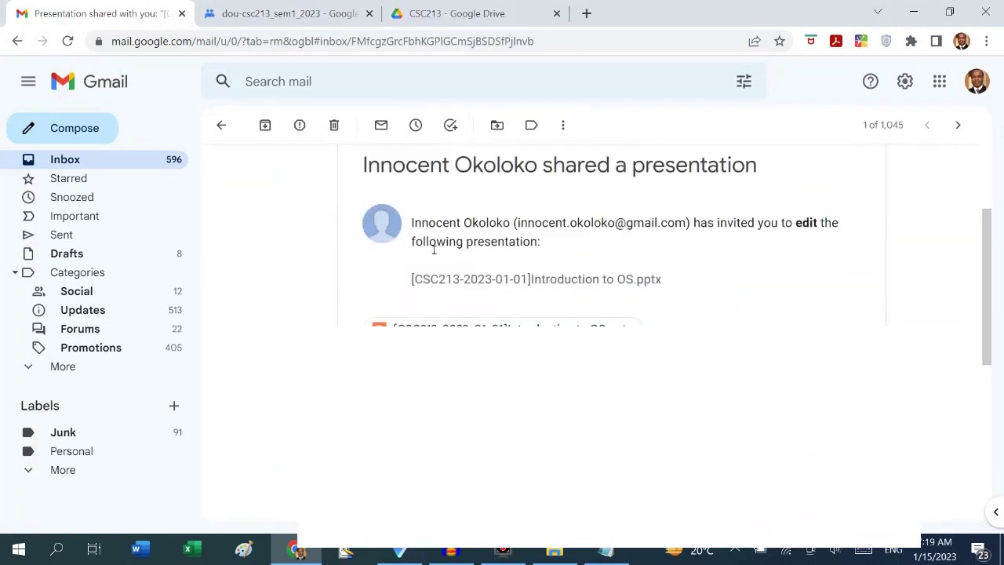
click(399, 384)
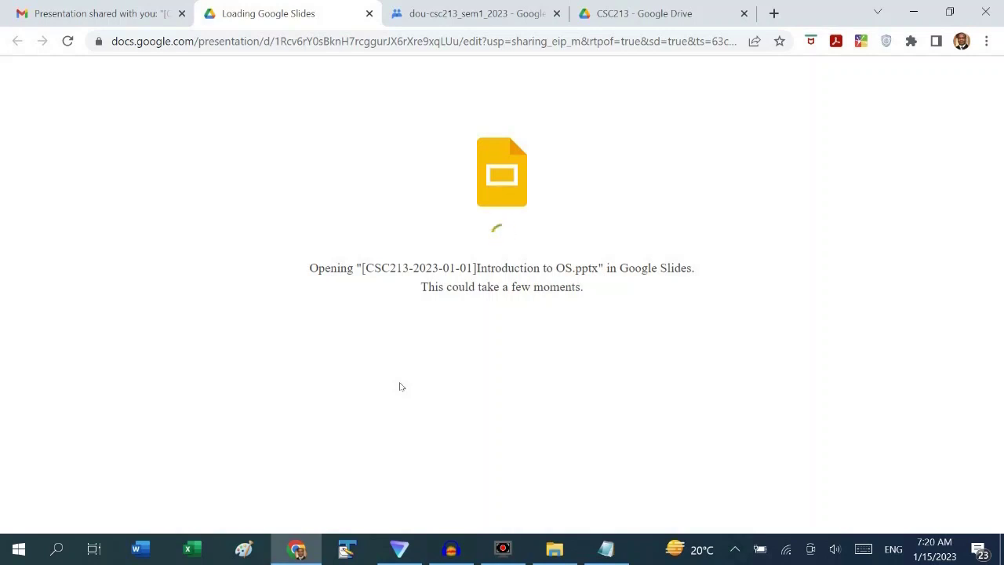
click(369, 14)
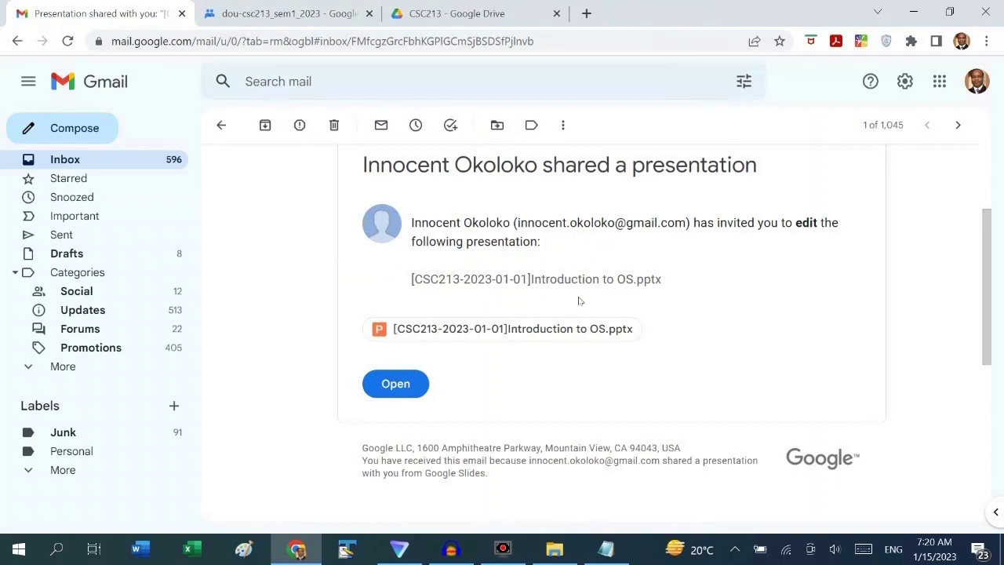
click(498, 14)
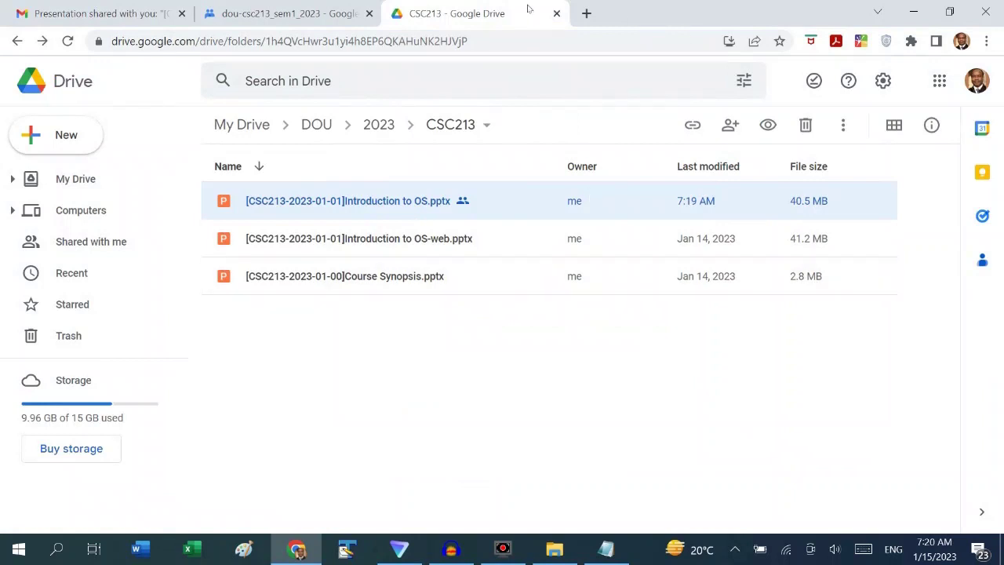
Reopen Google Drive in a fresh tab via the Google apps grid
key(ctrl+w)
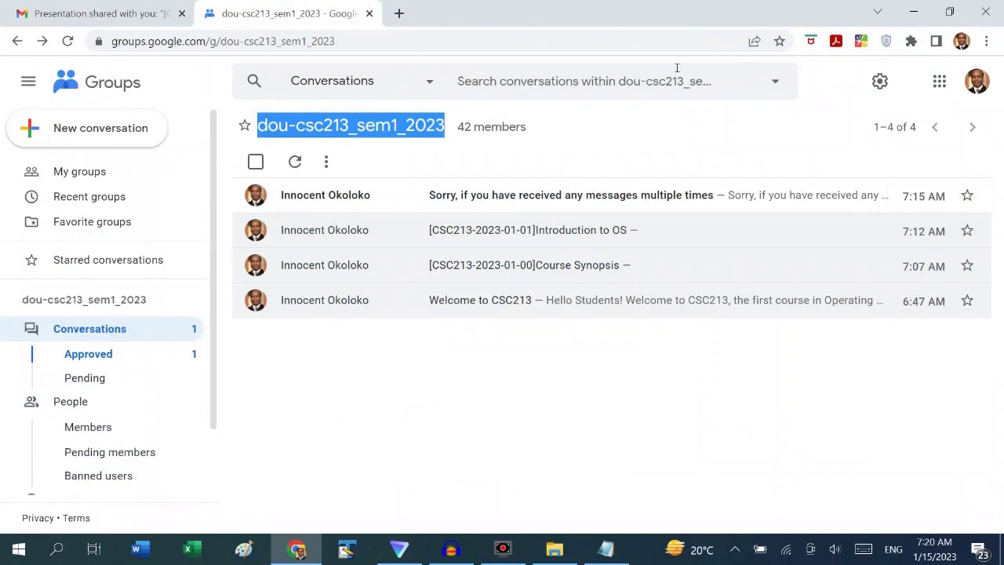
key(ctrl+t)
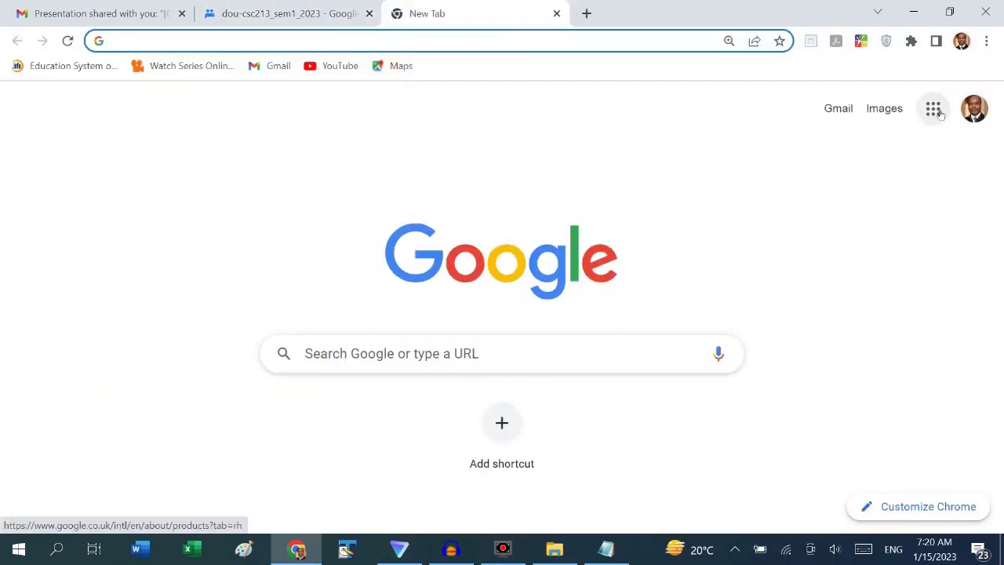
click(937, 112)
scroll(896, 274, down, 3)
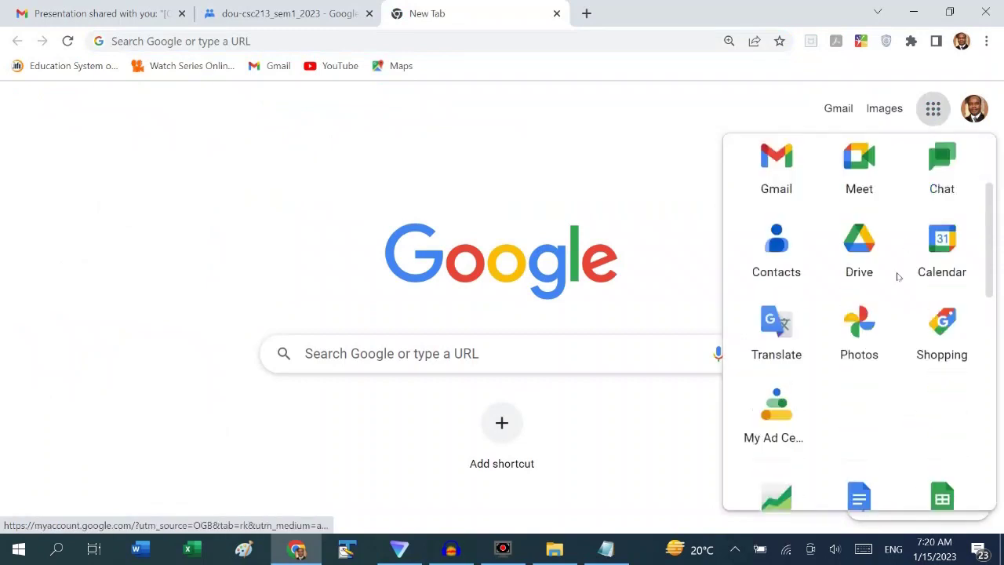
click(865, 204)
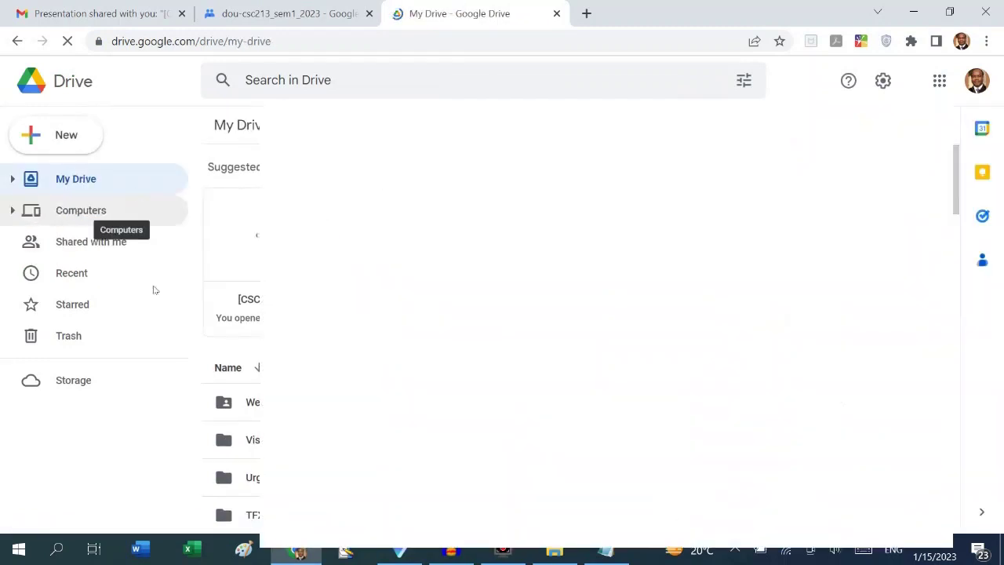
Browse Drive's Shared with me files, then return to the group's conversations
click(102, 248)
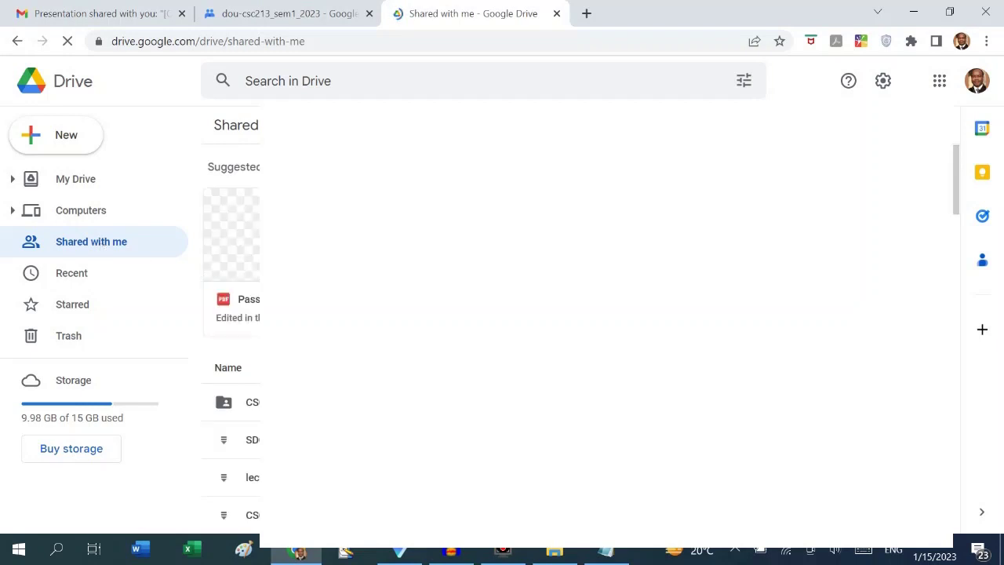
scroll(232, 317, down, 3)
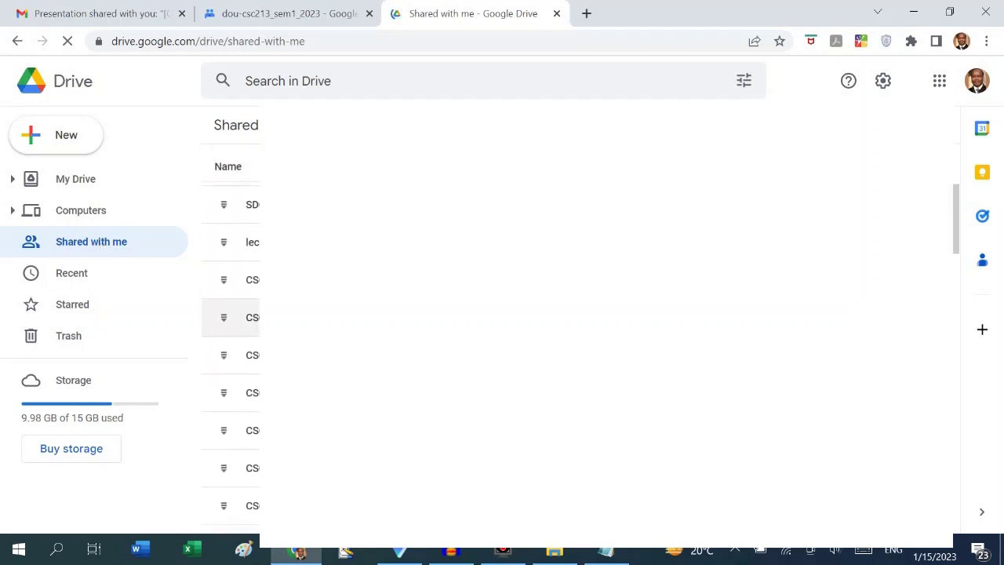
scroll(231, 329, down, 1)
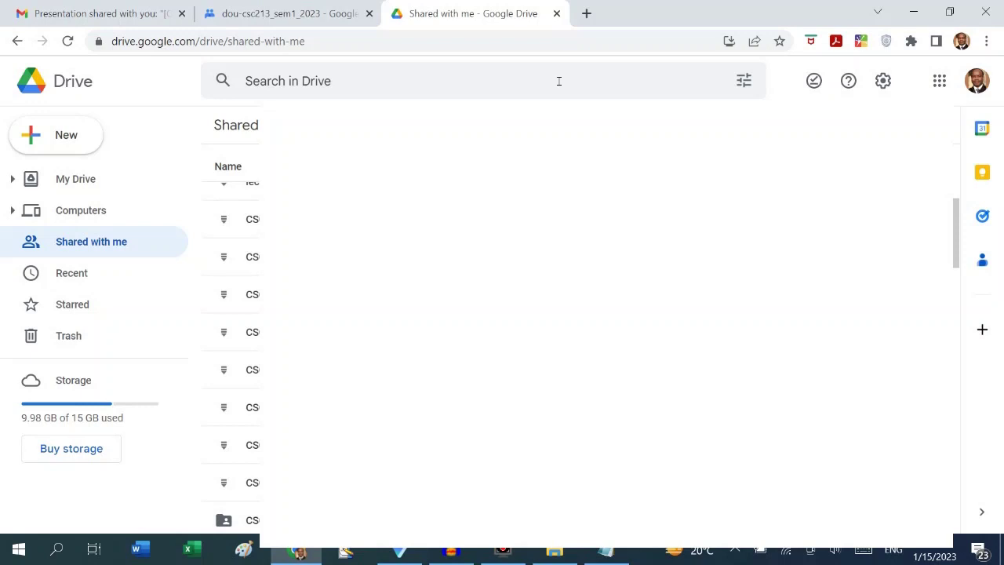
click(306, 13)
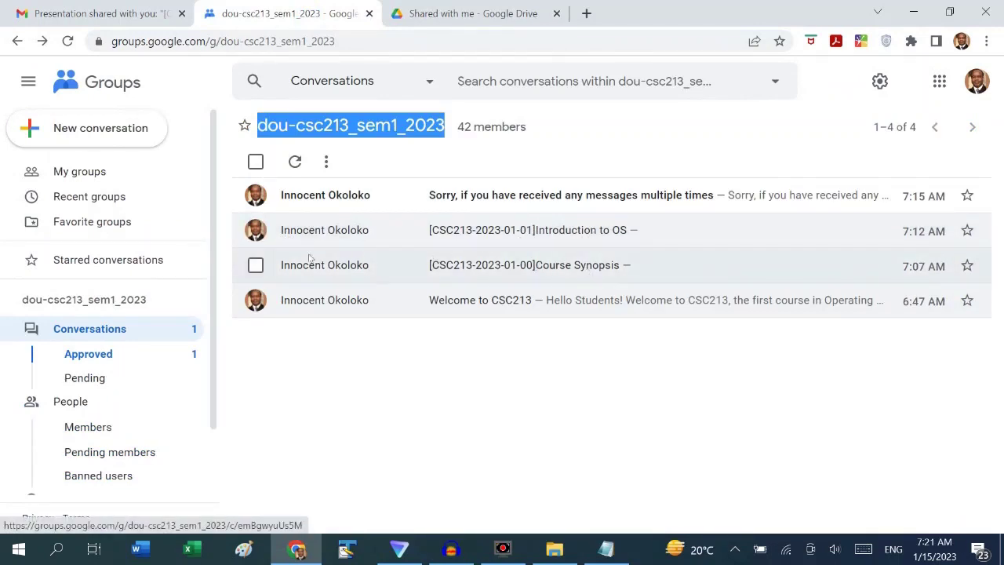
Open the dou-csc213_sem1_2023 list of 42 members and scroll through it
click(74, 426)
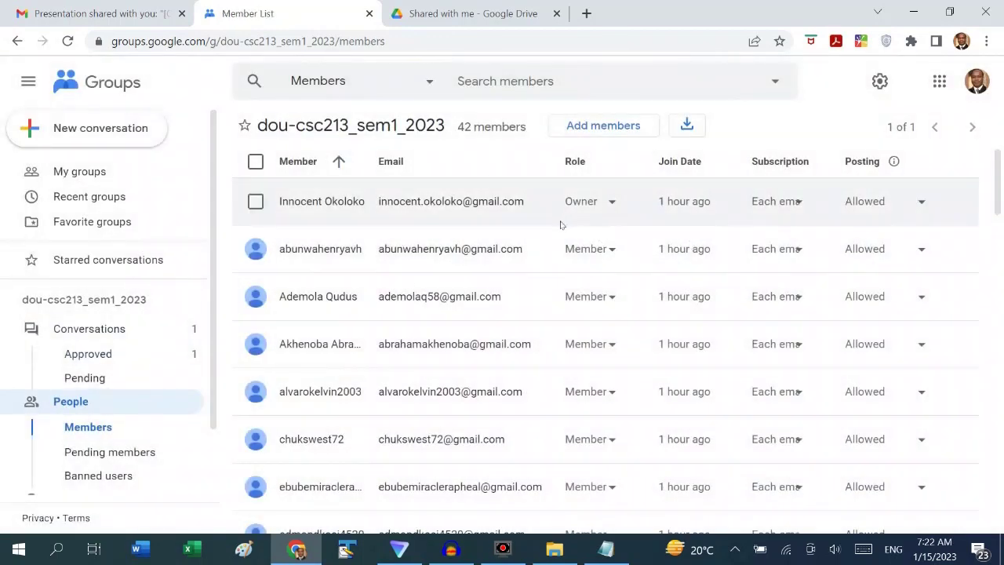
click(839, 309)
scroll(839, 309, down, 6)
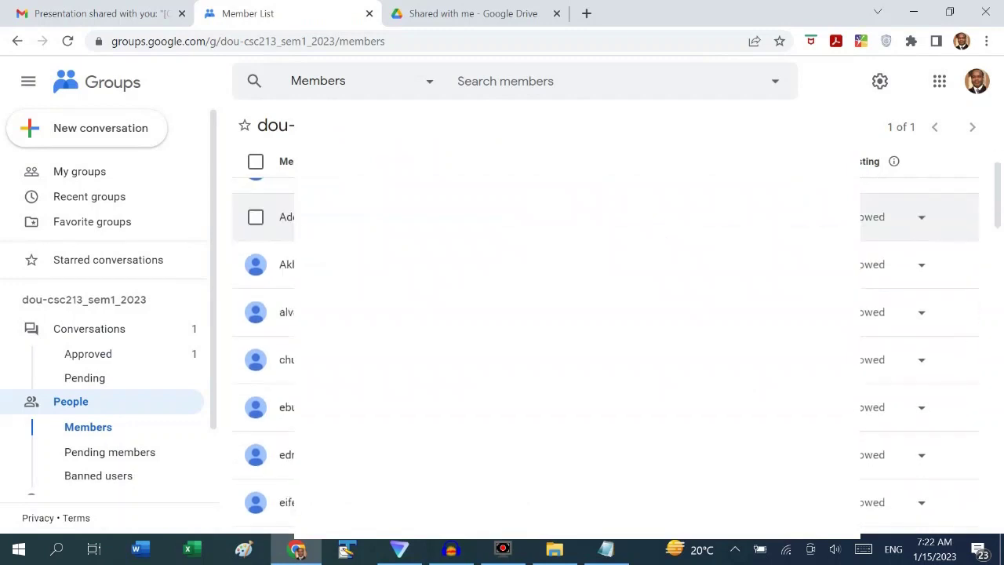
scroll(893, 353, down, 10)
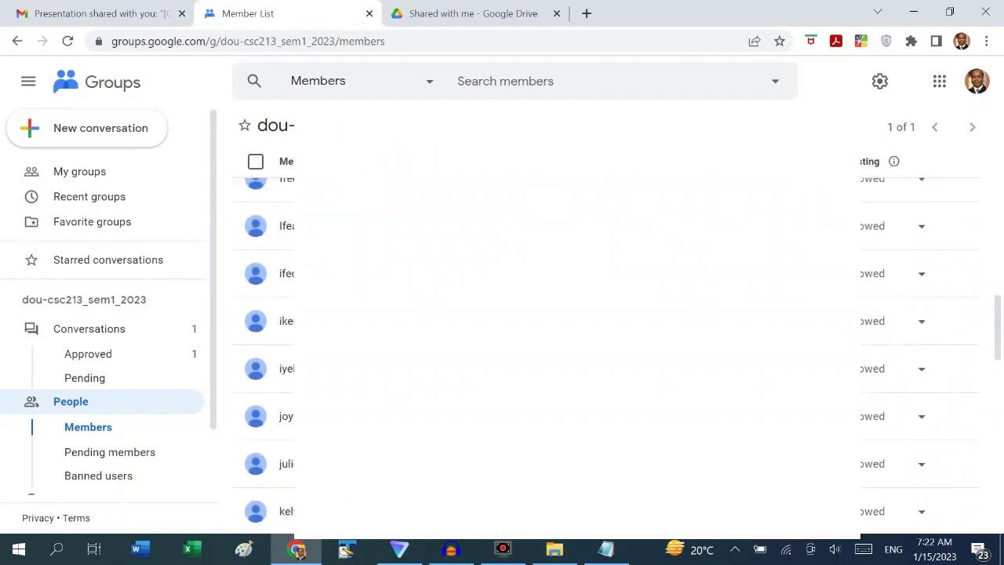
scroll(616, 354, down, 5)
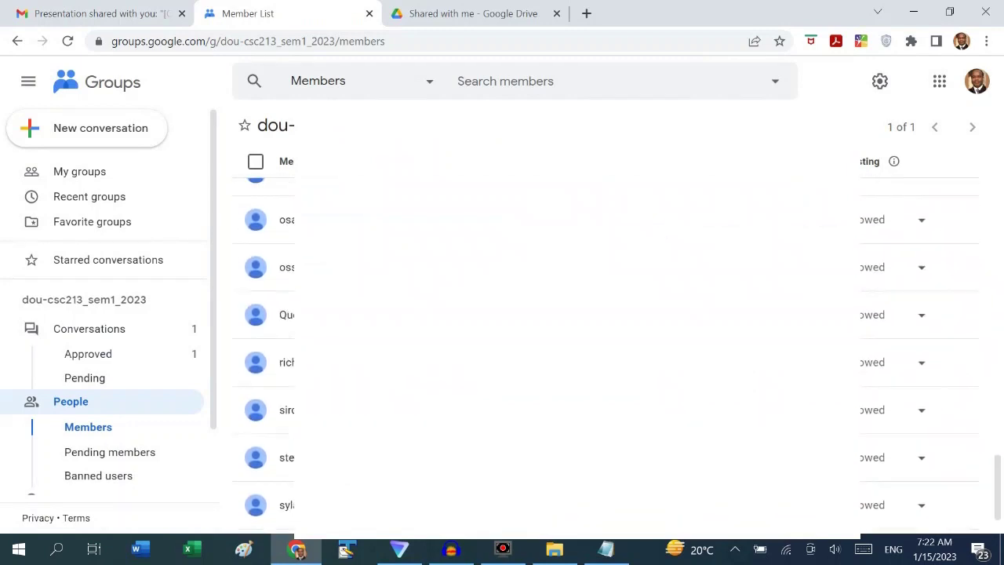
scroll(616, 354, up, 18)
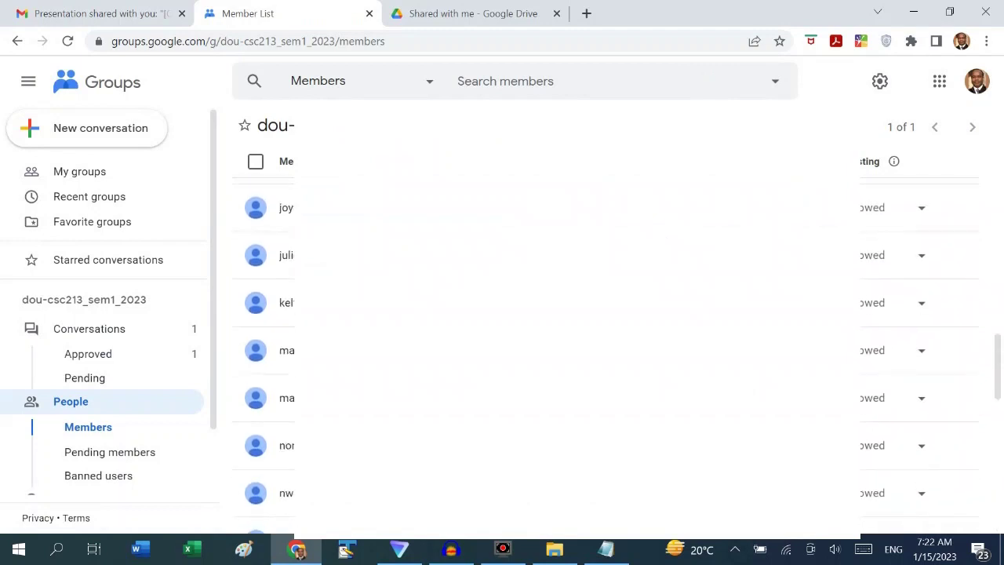
scroll(616, 298, up, 5)
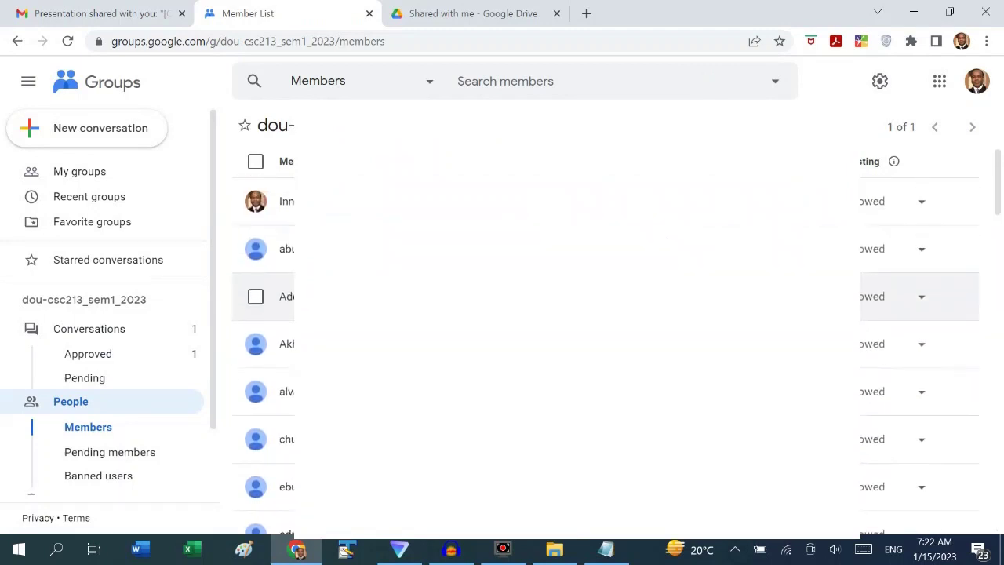